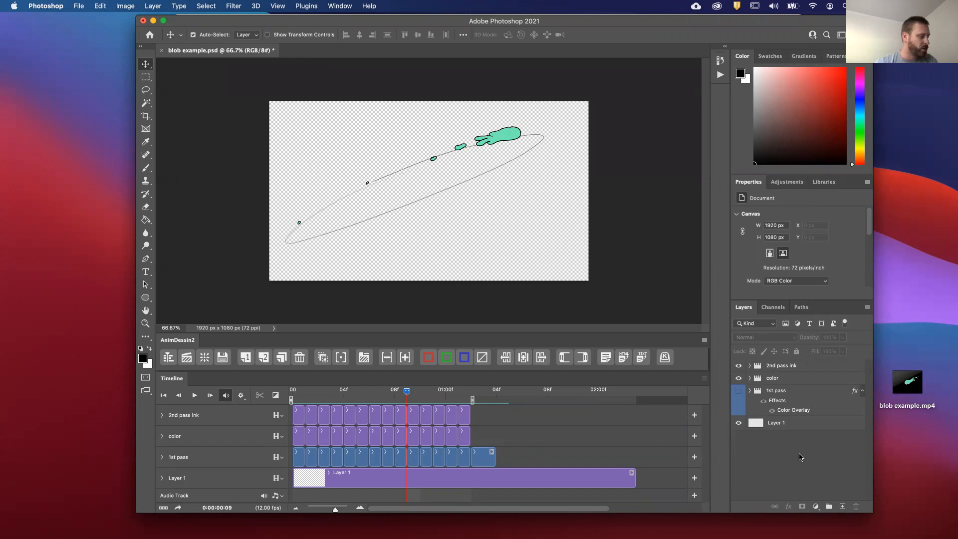
Step: Play through the blob animation in the timeline and return the playhead to the first frame
{"action": "key", "text": "space"}
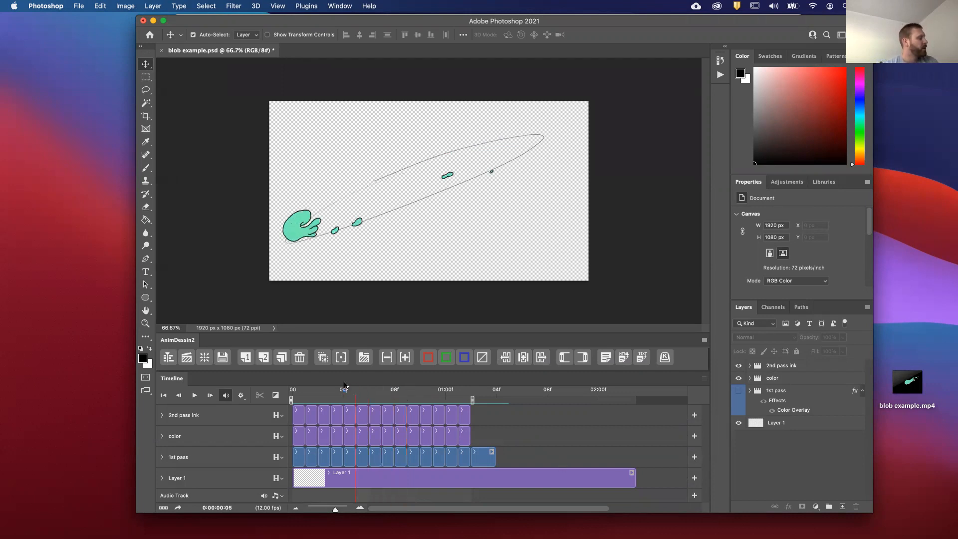
{"action": "left_click_drag", "start_coordinate": [339, 347], "coordinate": [170, 320]}
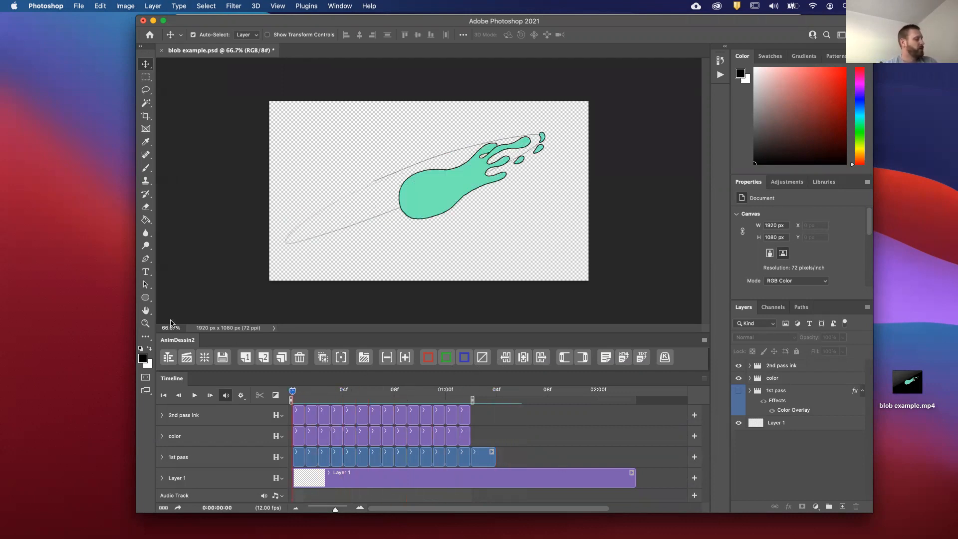
{"action": "mouse_move", "coordinate": [597, 26]}
{"action": "left_mouse_down"}
{"action": "mouse_move", "coordinate": [589, 31]}
{"action": "mouse_move", "coordinate": [600, 28]}
{"action": "left_mouse_up"}
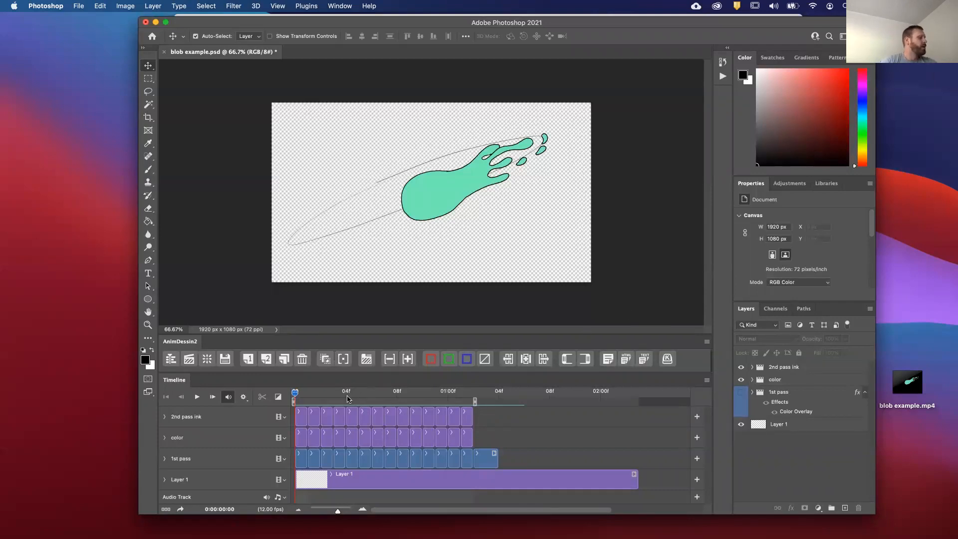
{"action": "key", "text": "space"}
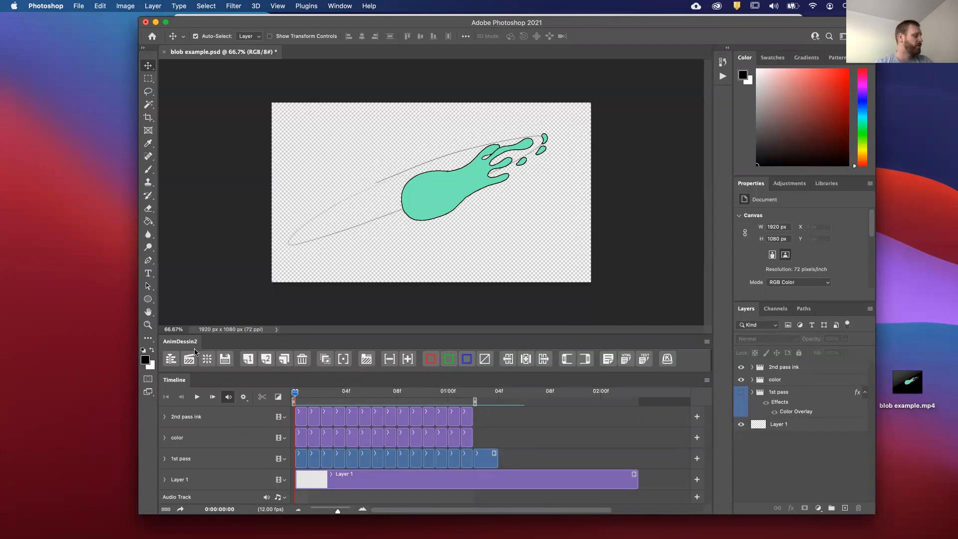
{"action": "mouse_move", "coordinate": [296, 394]}
{"action": "left_mouse_down"}
{"action": "mouse_move", "coordinate": [332, 394]}
{"action": "mouse_move", "coordinate": [295, 394]}
{"action": "left_mouse_up"}
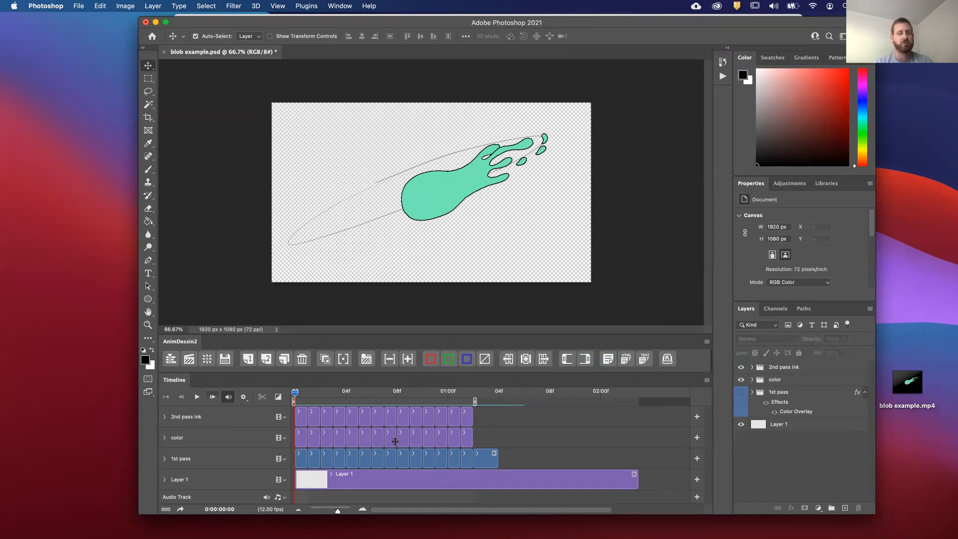
{"action": "left_click_drag", "start_coordinate": [302, 398], "coordinate": [217, 371]}
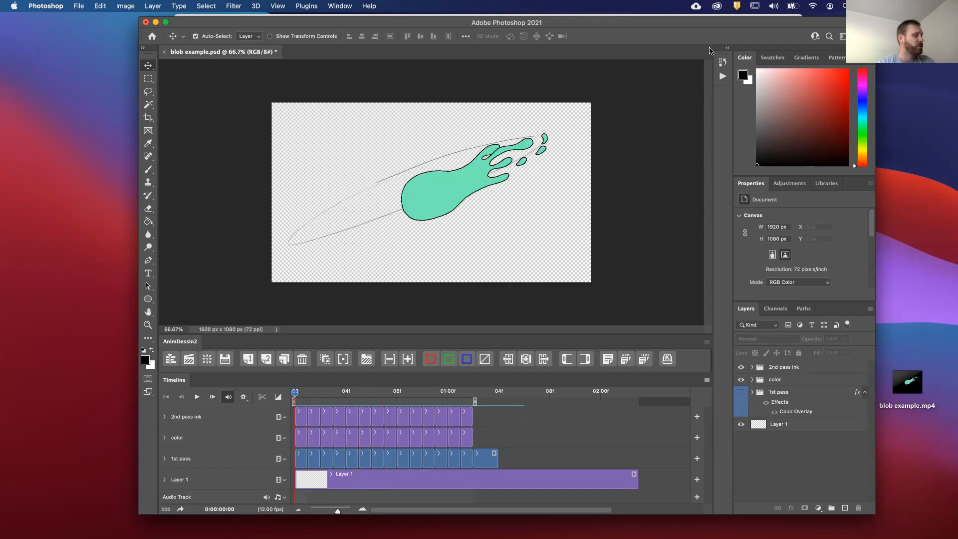
{"action": "left_click_drag", "start_coordinate": [691, 22], "coordinate": [683, 21]}
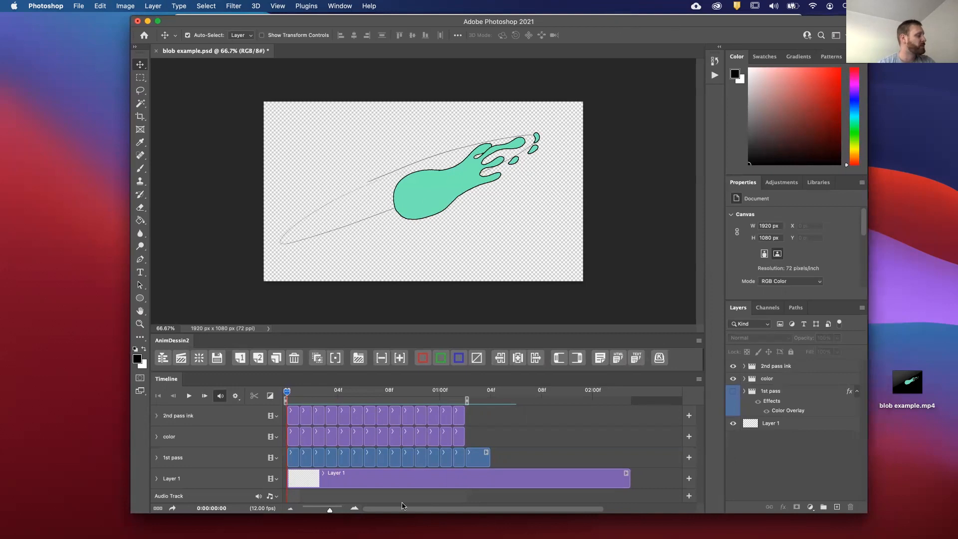
{"action": "left_click_drag", "start_coordinate": [288, 392], "coordinate": [257, 387]}
Step: Hide Layer 1 with the motion path and redock the Timeline below the AnimDessin2 panel
{"action": "left_click", "coordinate": [733, 424]}
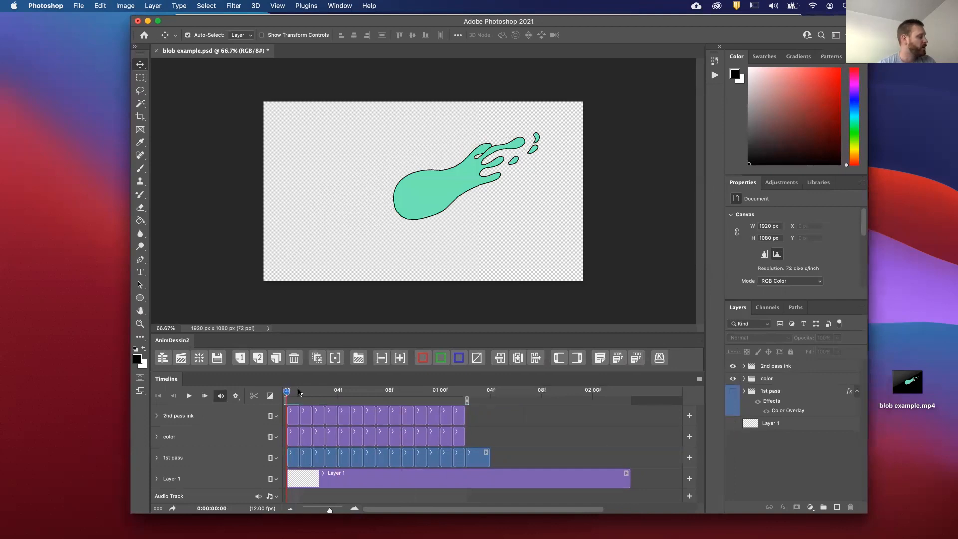
{"action": "left_click_drag", "start_coordinate": [226, 386], "coordinate": [228, 68]}
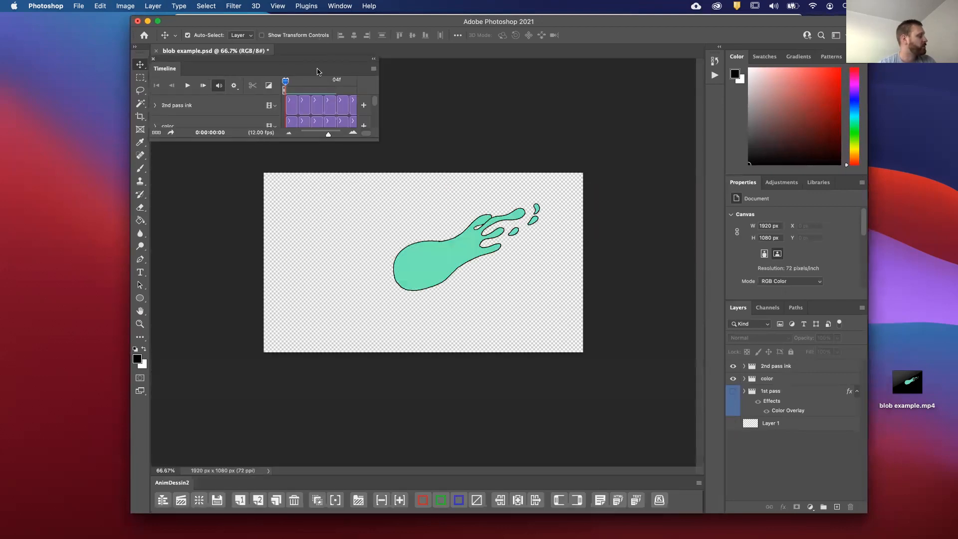
{"action": "left_click_drag", "start_coordinate": [296, 62], "coordinate": [476, 513]}
Step: Open the Render Video settings for the animation and keep H.264 as the format
{"action": "left_click", "coordinate": [74, 6]}
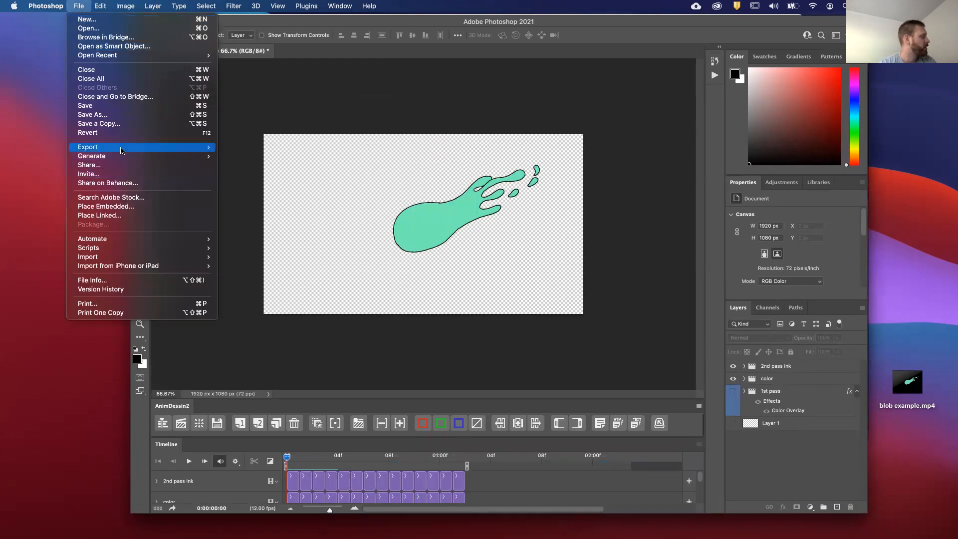
{"action": "mouse_move", "coordinate": [122, 149]}
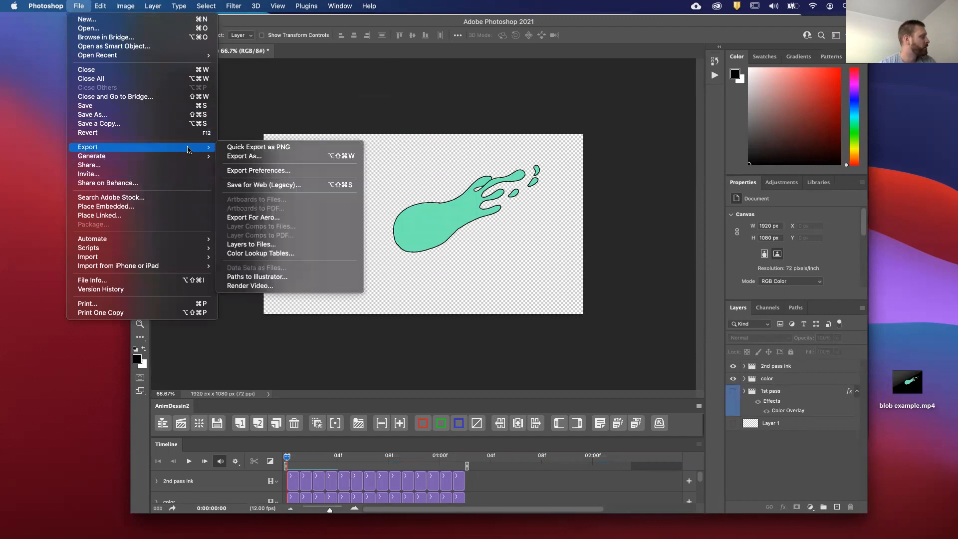
{"action": "left_click", "coordinate": [297, 285]}
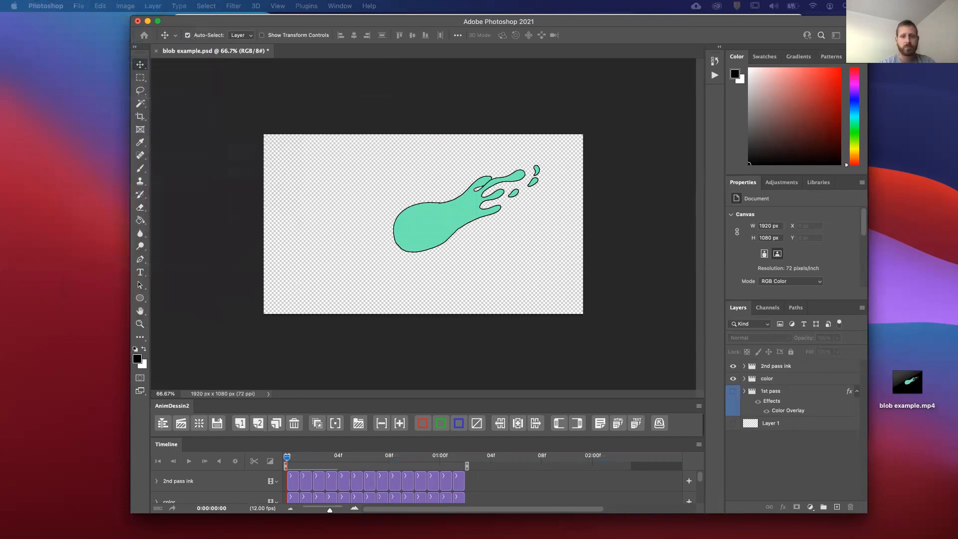
{"action": "left_click_drag", "start_coordinate": [957, 155], "coordinate": [554, 164]}
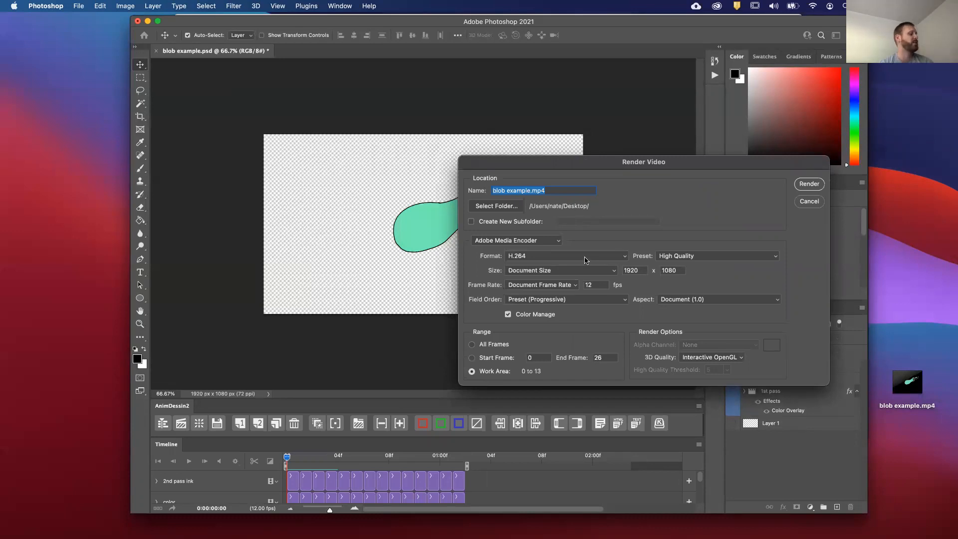
{"action": "left_click", "coordinate": [586, 257]}
{"action": "left_click", "coordinate": [586, 257]}
{"action": "left_click", "coordinate": [586, 257]}
{"action": "left_click", "coordinate": [571, 262]}
{"action": "left_click_drag", "start_coordinate": [627, 162], "coordinate": [705, 158]}
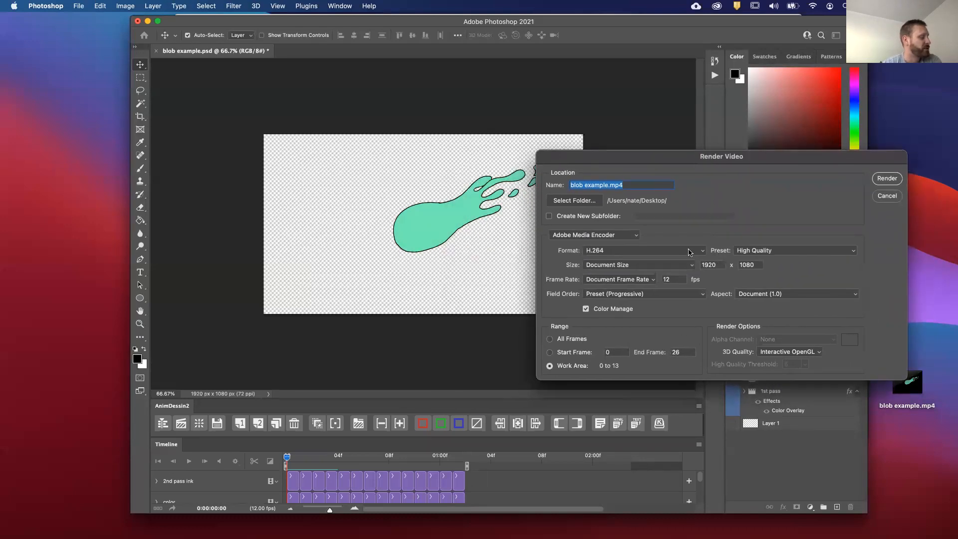
Step: Move blob example.mp4 lower on the desktop, play it in QuickTime Player and close it
{"action": "left_click", "coordinate": [909, 392]}
{"action": "left_click_drag", "start_coordinate": [909, 393], "coordinate": [916, 436]}
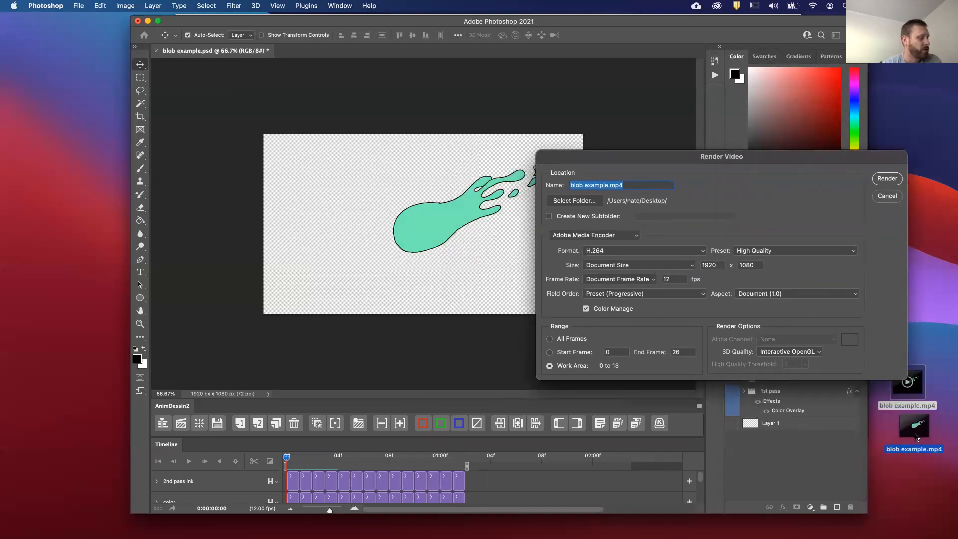
{"action": "double_click", "coordinate": [915, 437]}
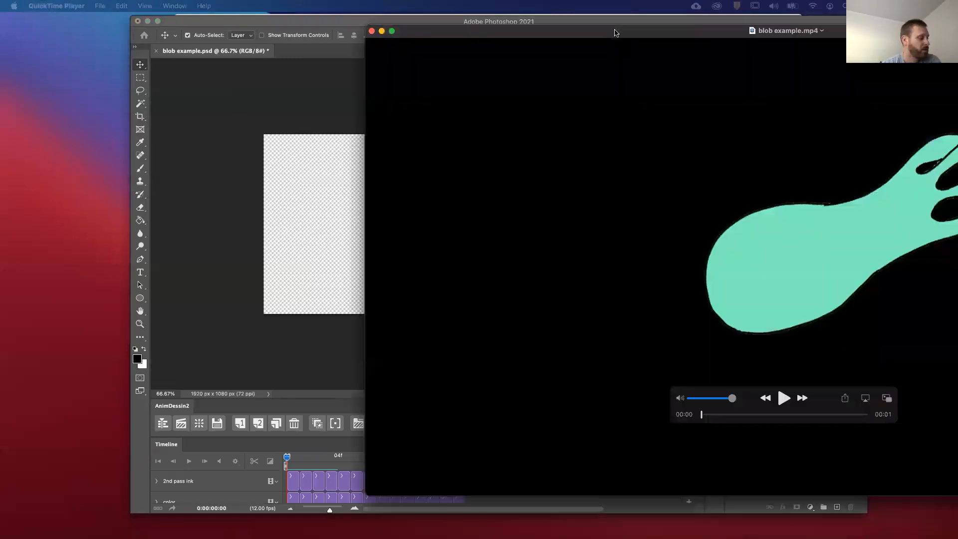
{"action": "left_click_drag", "start_coordinate": [616, 31], "coordinate": [326, 45]}
{"action": "key", "text": "space"}
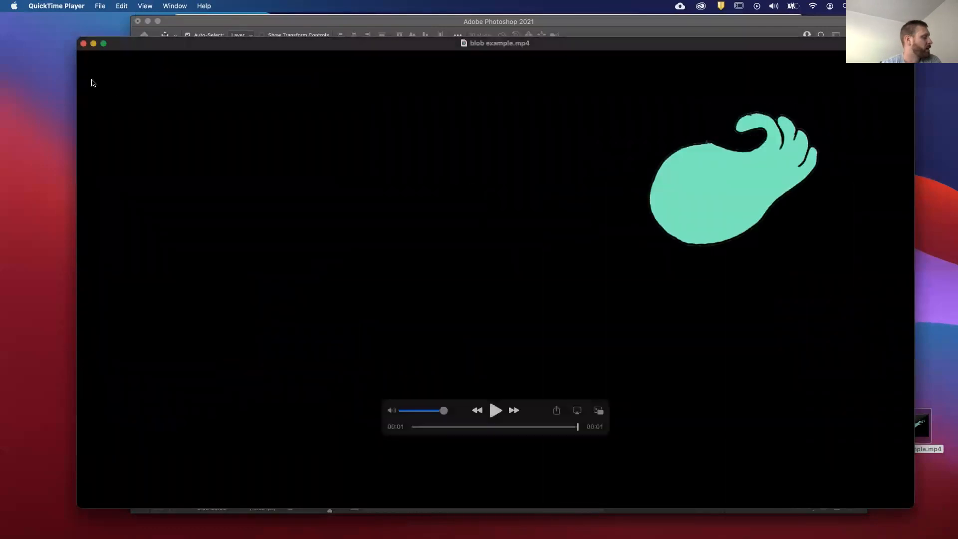
{"action": "left_click", "coordinate": [83, 44]}
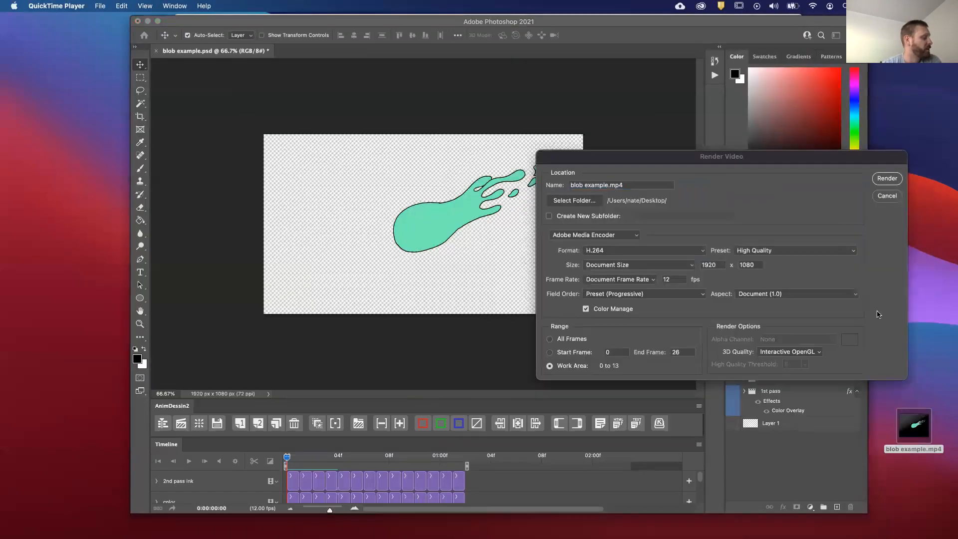
Step: Set the video render format to QuickTime
{"action": "left_click", "coordinate": [658, 253]}
{"action": "left_click", "coordinate": [651, 262]}
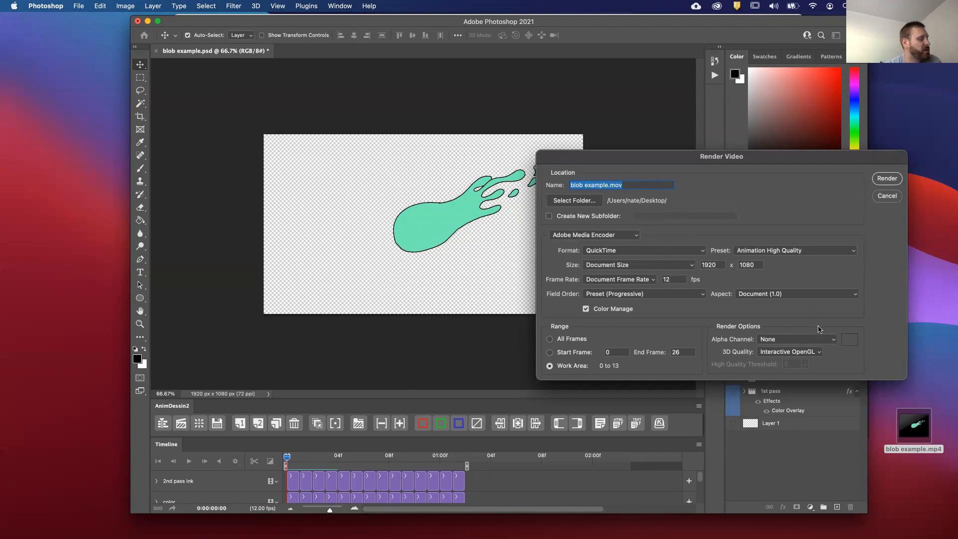
{"action": "left_click_drag", "start_coordinate": [630, 154], "coordinate": [652, 147]}
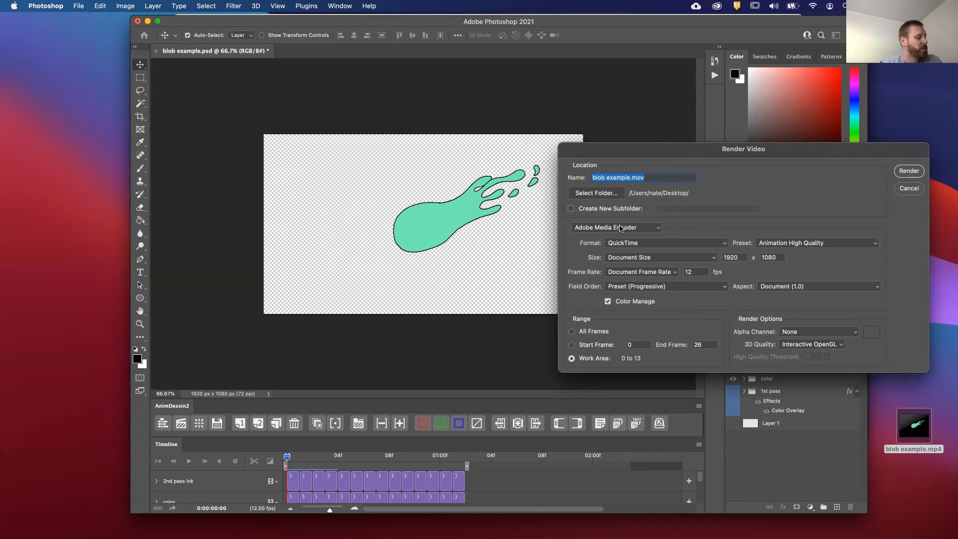
{"action": "left_click", "coordinate": [661, 244]}
{"action": "left_click", "coordinate": [661, 245]}
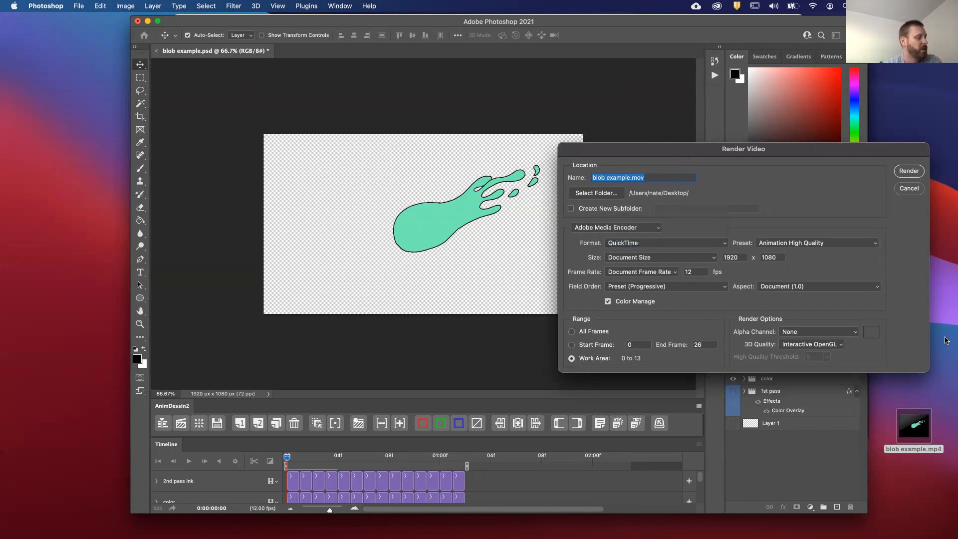
Step: Set the alpha channel to Straight - Unmatted and render the animation as blob example.mov to the desktop
{"action": "left_click", "coordinate": [804, 333]}
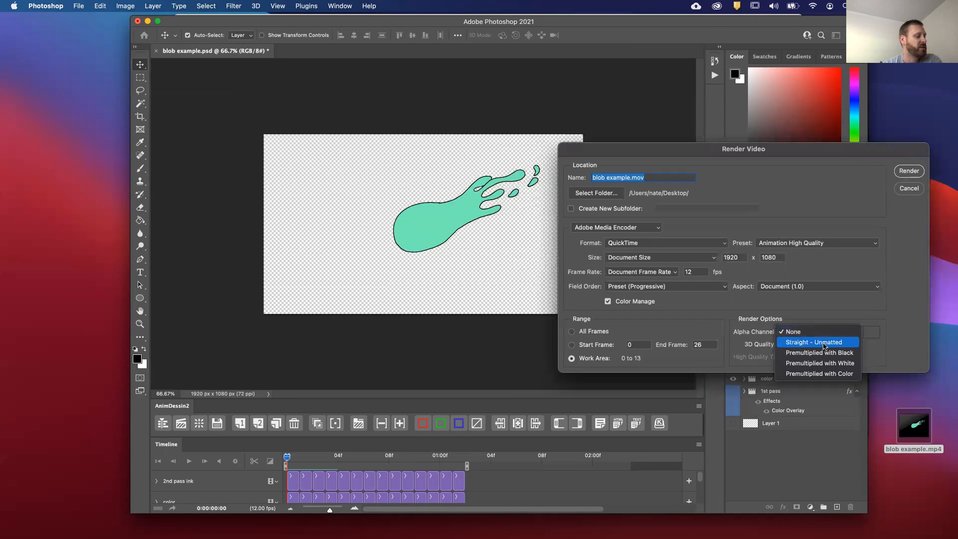
{"action": "left_click", "coordinate": [823, 344]}
{"action": "left_click_drag", "start_coordinate": [625, 147], "coordinate": [662, 127]}
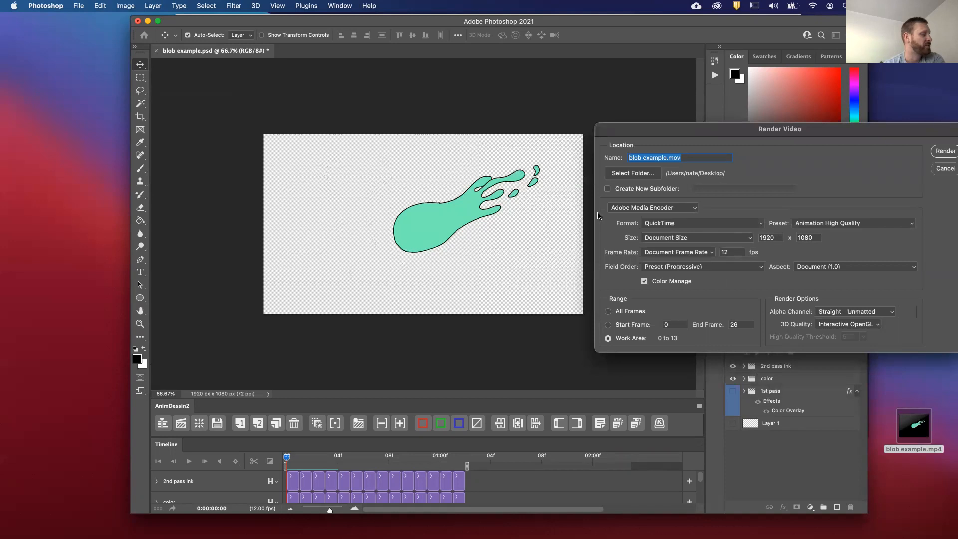
{"action": "left_click", "coordinate": [946, 152]}
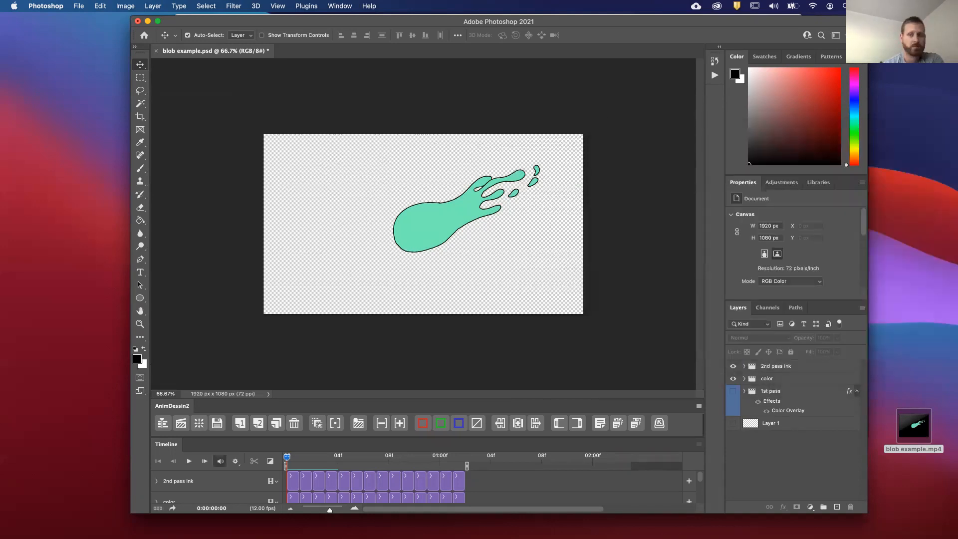
Step: Place the rendered blob example.mov on free desktop space, open it in QuickTime Player despite the compatibility warning, and close it
{"action": "left_click_drag", "start_coordinate": [912, 35], "coordinate": [913, 256]}
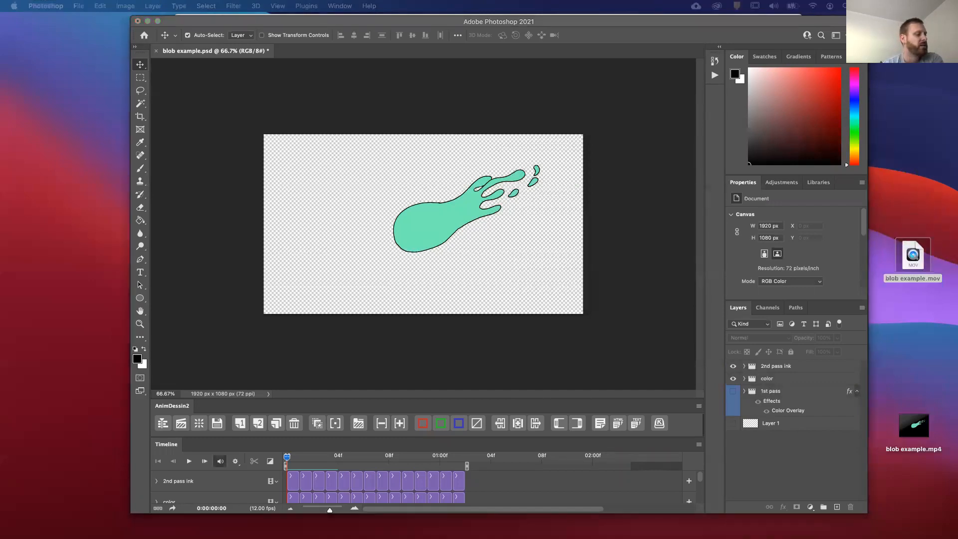
{"action": "double_click", "coordinate": [913, 254]}
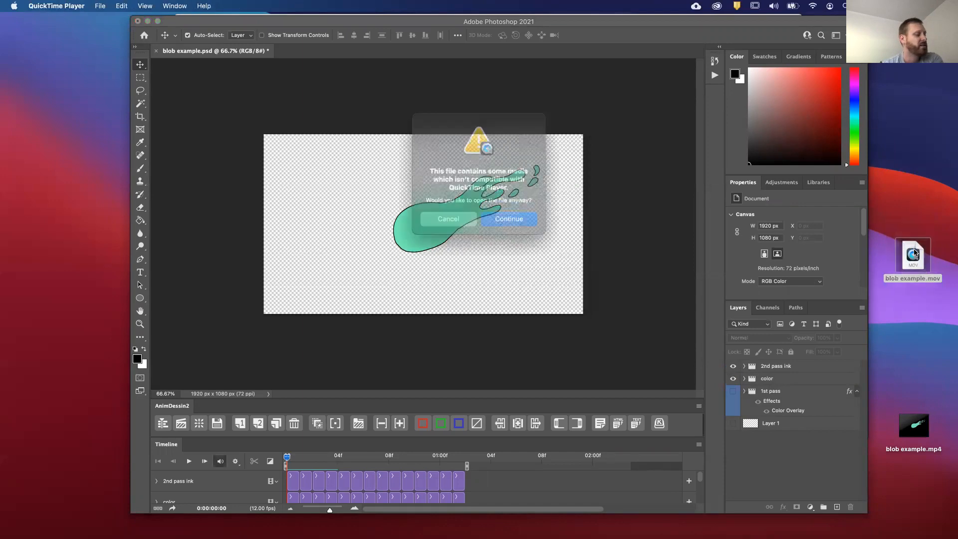
{"action": "left_click", "coordinate": [508, 217]}
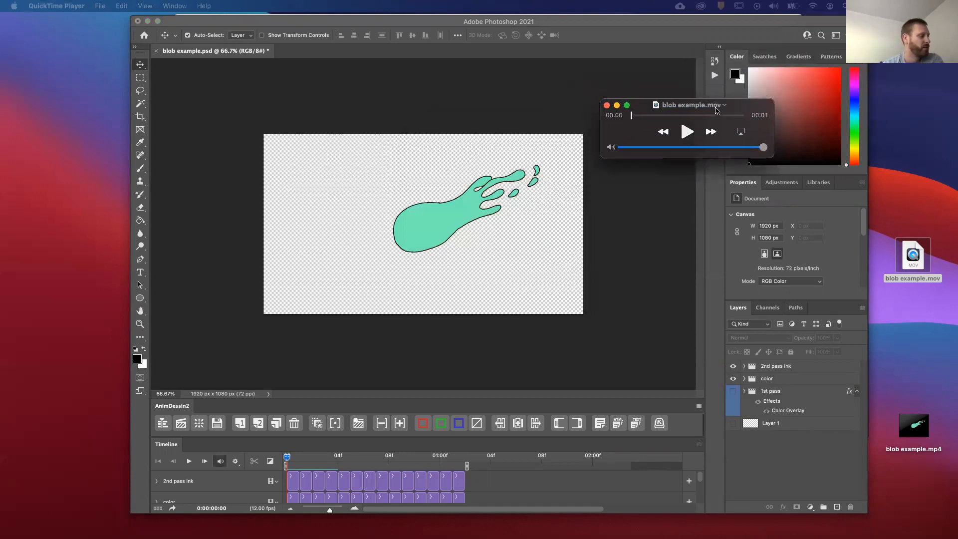
{"action": "left_click_drag", "start_coordinate": [730, 154], "coordinate": [745, 196]}
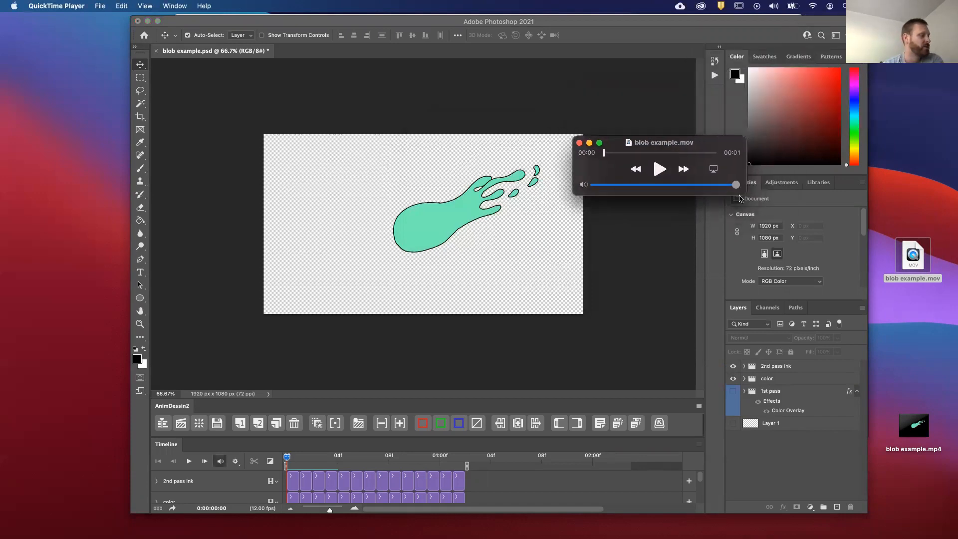
{"action": "left_click", "coordinate": [579, 143]}
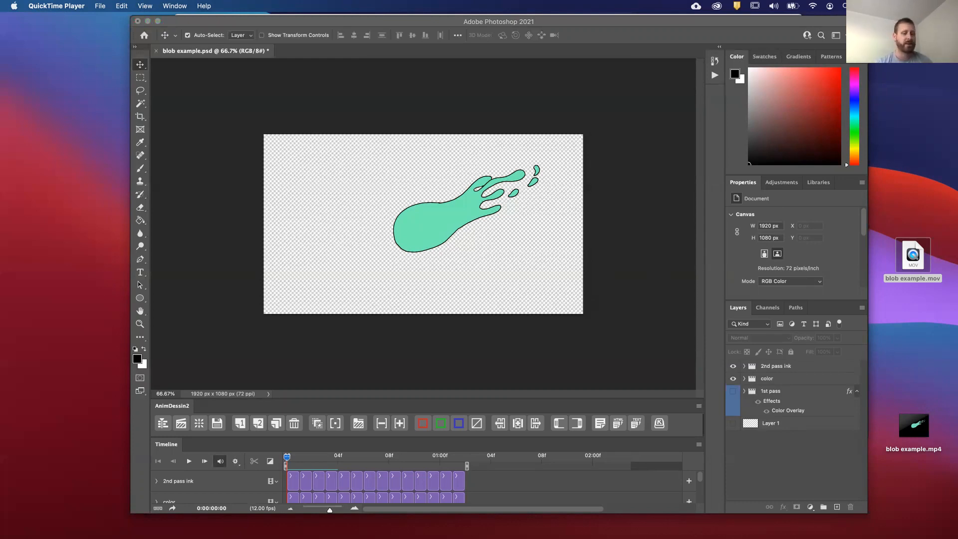
Step: Switch to After Effects and create a new 1920 x 1080 composition at 12 frames per second
{"action": "key", "text": "super+Tab"}
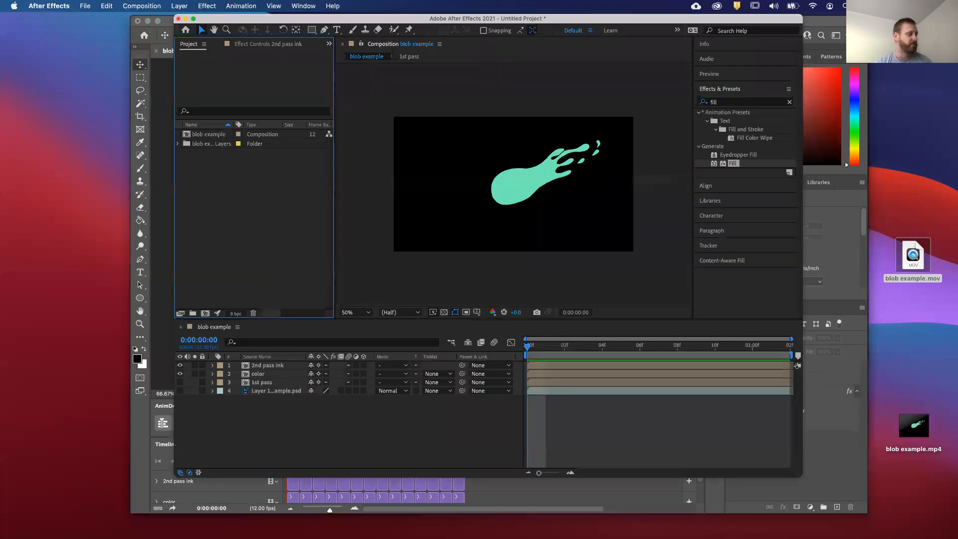
{"action": "left_click", "coordinate": [206, 315]}
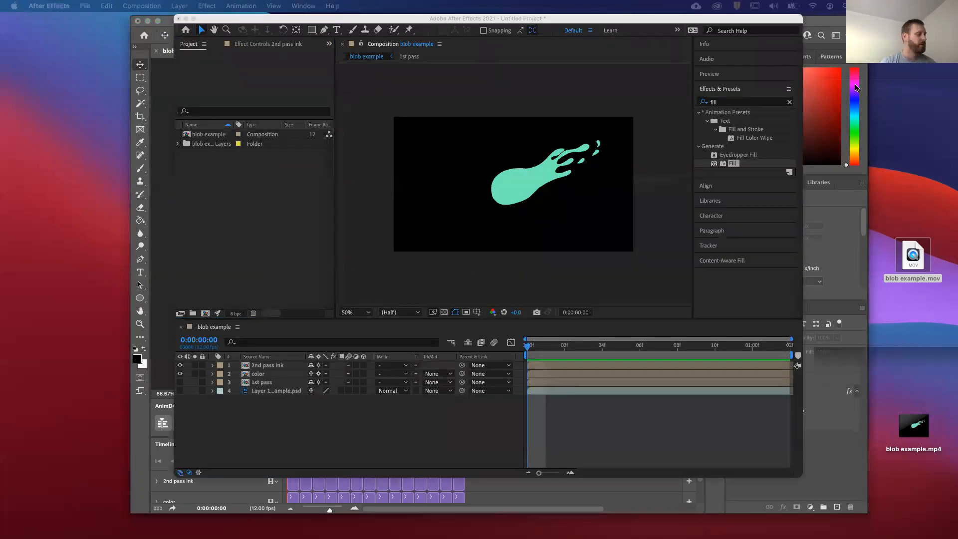
{"action": "left_click", "coordinate": [775, 422]}
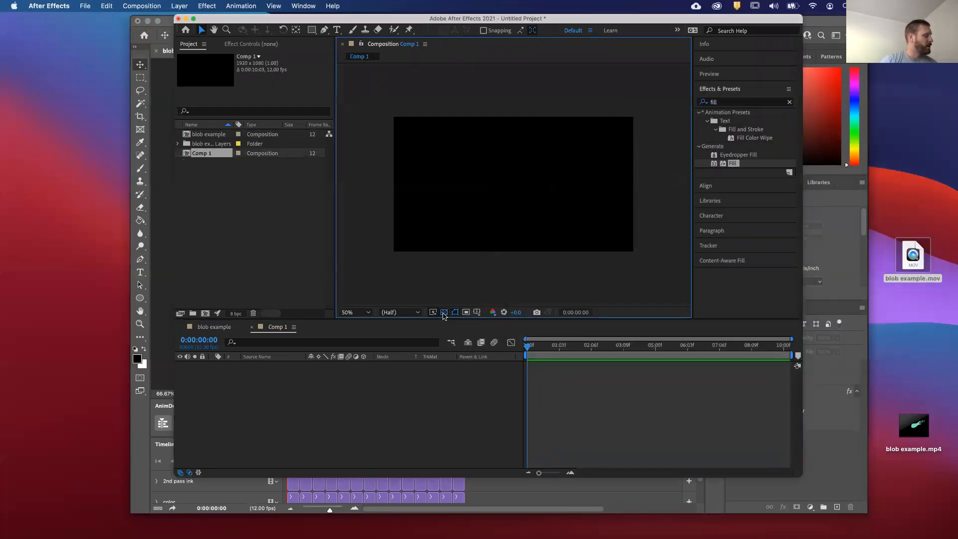
Step: Toggle the new composition's transparency grid on and off and review its composition settings without changing them
{"action": "left_click", "coordinate": [444, 312]}
{"action": "left_click", "coordinate": [447, 312]}
{"action": "left_click", "coordinate": [446, 313]}
{"action": "left_click", "coordinate": [444, 313]}
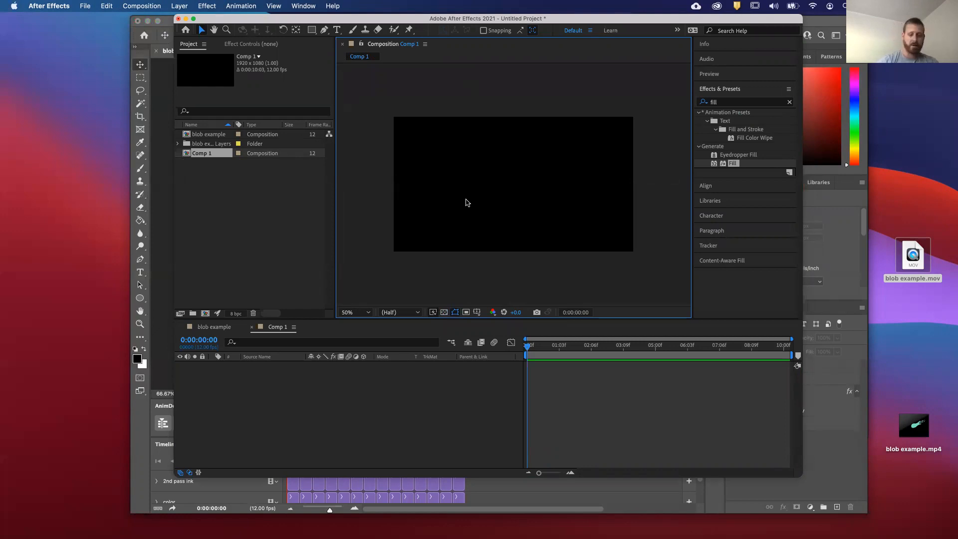
{"action": "key", "text": "super+k"}
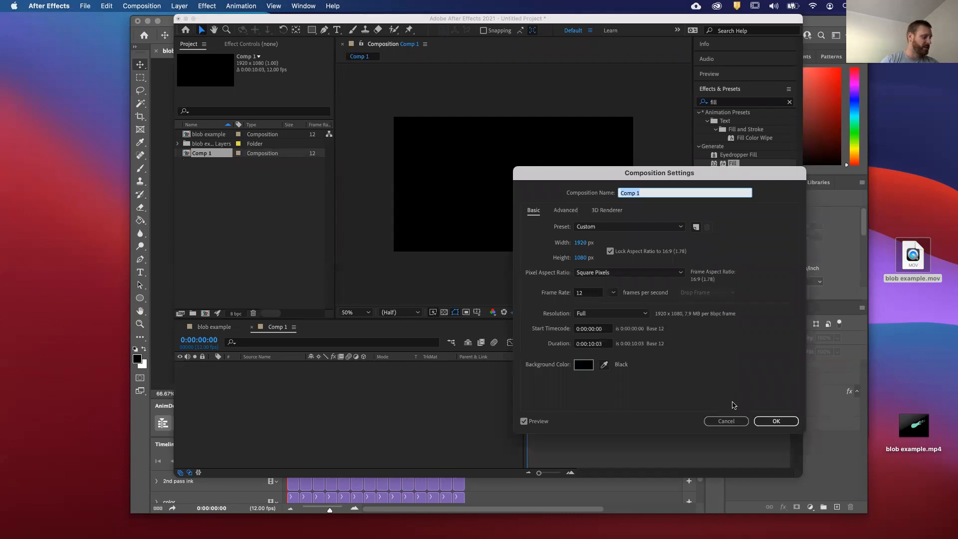
{"action": "left_click", "coordinate": [729, 422]}
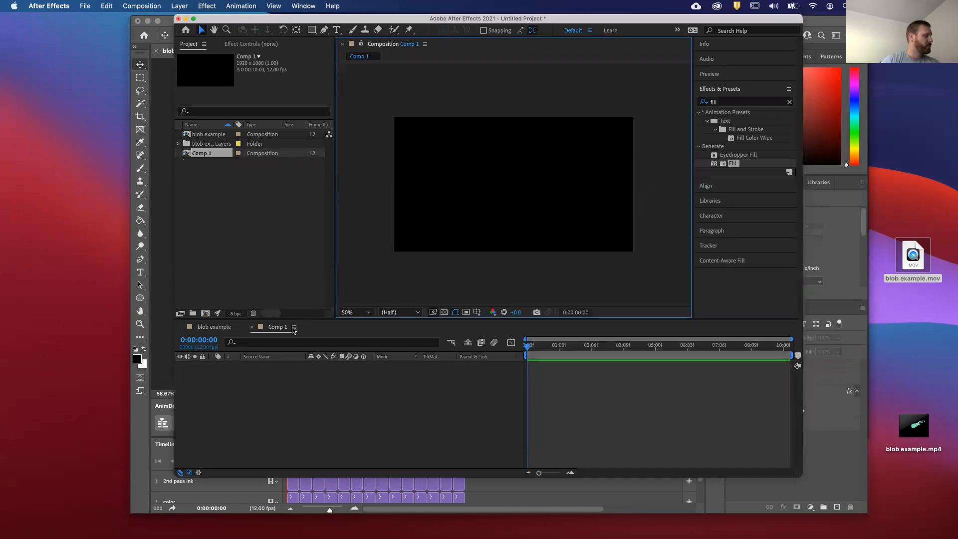
Step: Try a medium blue background color, 2C4D85, in Comp 1's composition settings
{"action": "left_click", "coordinate": [293, 328]}
{"action": "mouse_move", "coordinate": [294, 331]}
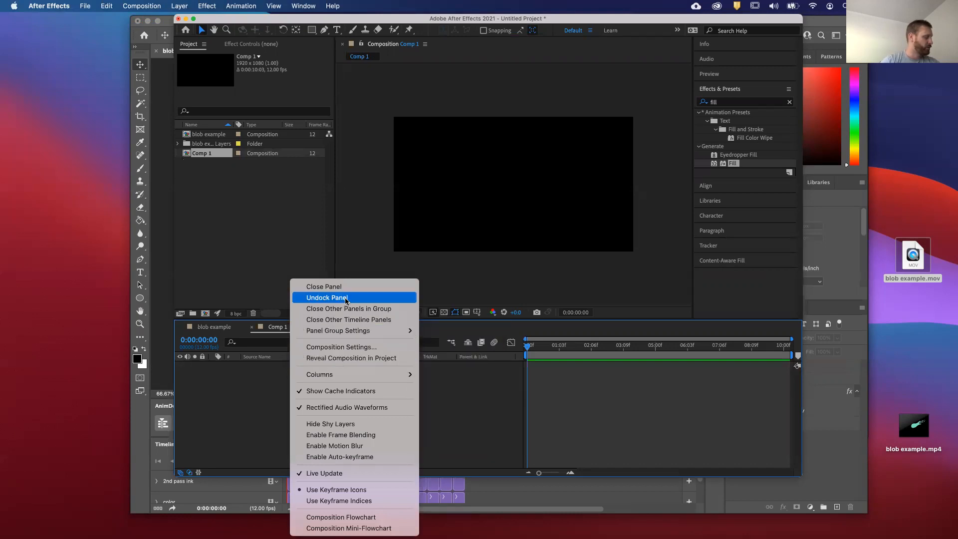
{"action": "left_click", "coordinate": [373, 349]}
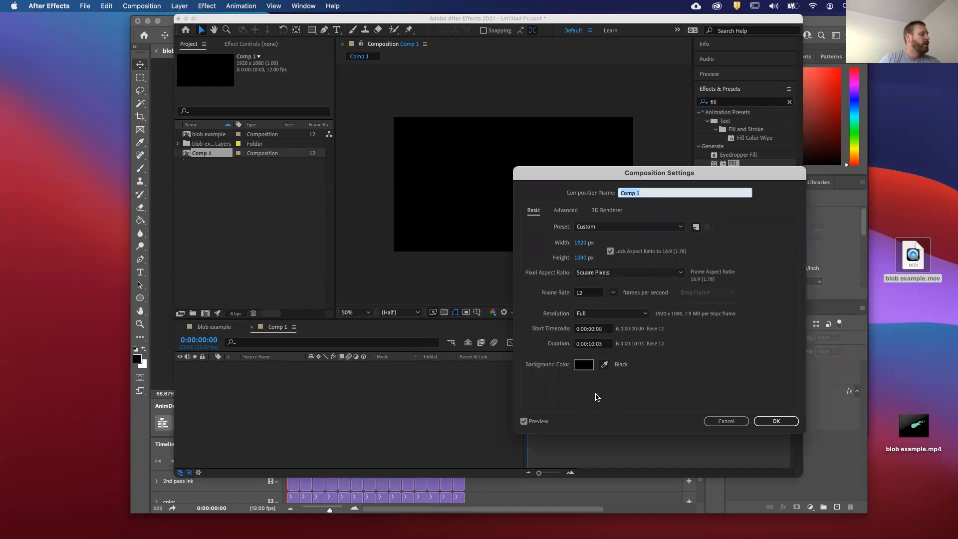
{"action": "left_click", "coordinate": [583, 367]}
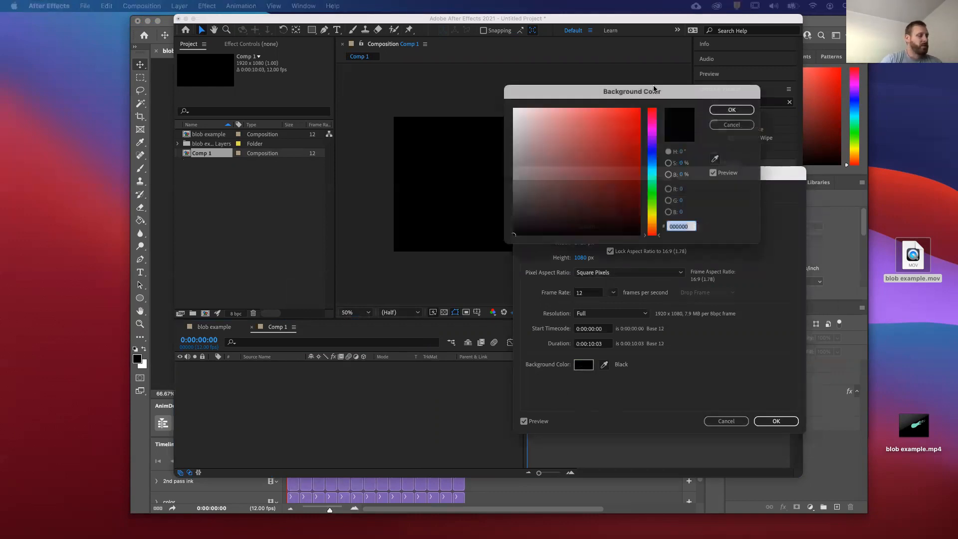
{"action": "left_click_drag", "start_coordinate": [692, 144], "coordinate": [712, 167]}
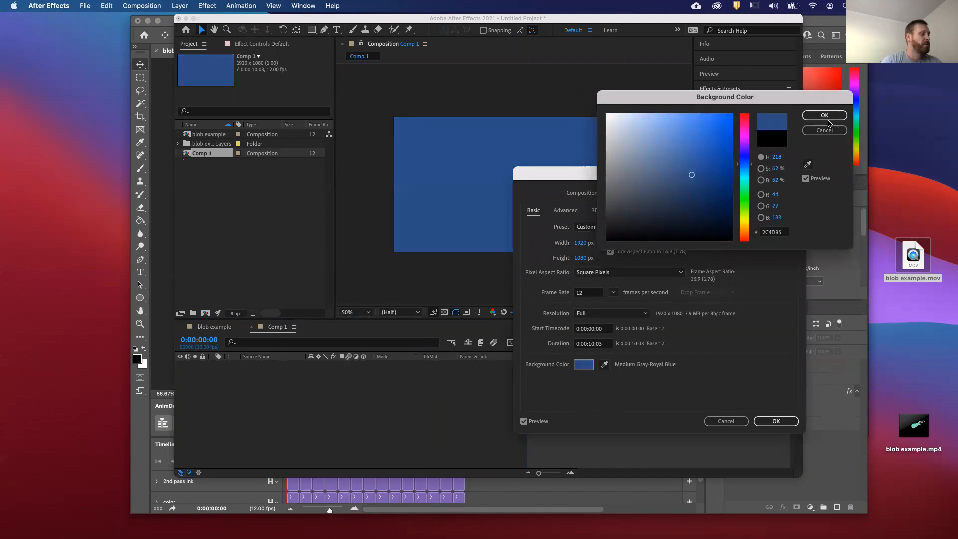
{"action": "left_click", "coordinate": [824, 130]}
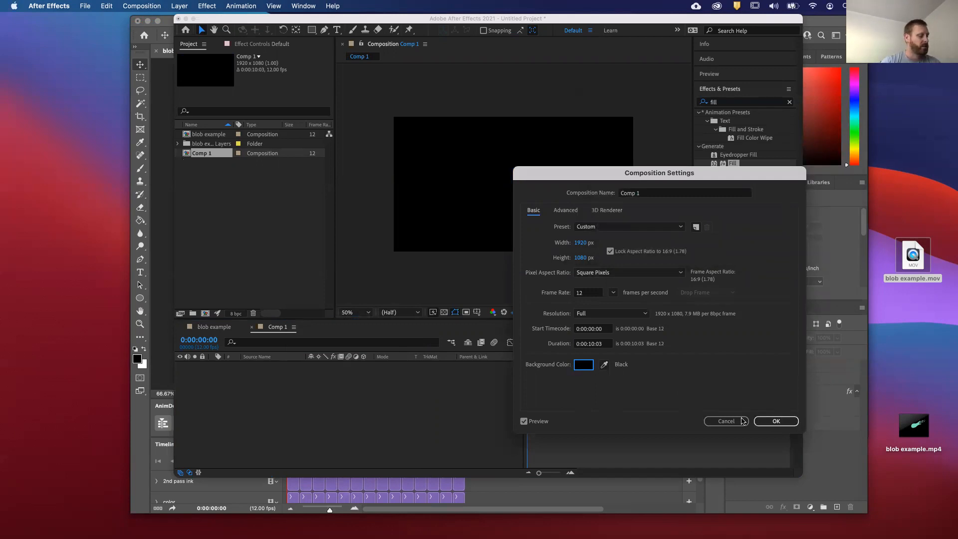
{"action": "left_click", "coordinate": [727, 422]}
Step: Toggle Comp 1's transparency grid repeatedly to compare the background color with true transparency, leaving the grid on
{"action": "left_click", "coordinate": [443, 312]}
{"action": "left_click", "coordinate": [443, 312]}
{"action": "left_click", "coordinate": [443, 312]}
{"action": "left_click", "coordinate": [443, 313]}
{"action": "left_click", "coordinate": [442, 312]}
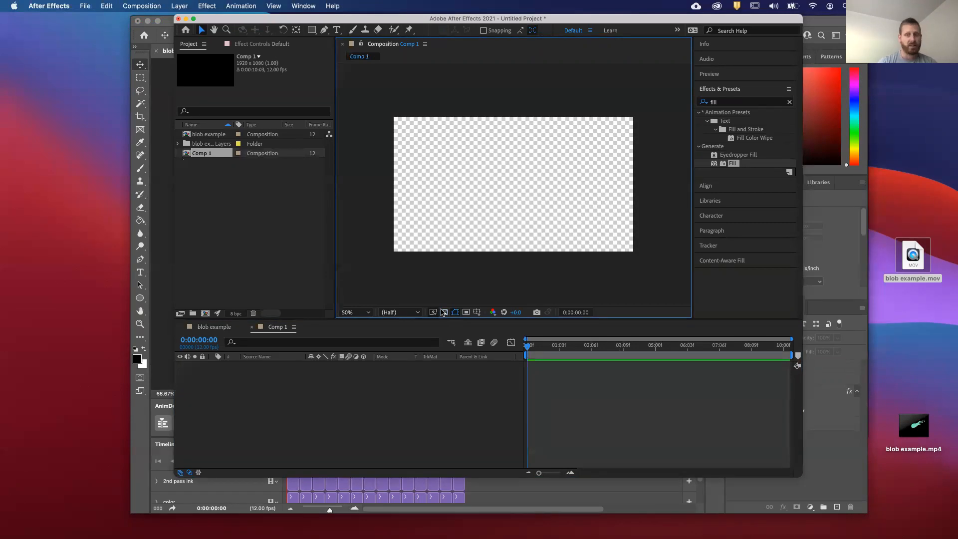
{"action": "left_click", "coordinate": [443, 312]}
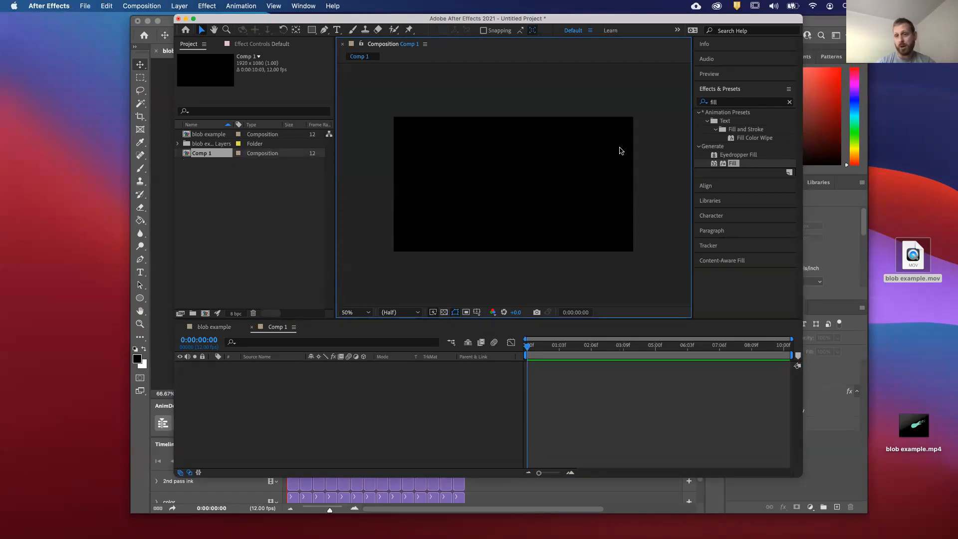
{"action": "left_click", "coordinate": [443, 312]}
{"action": "left_click", "coordinate": [443, 312]}
{"action": "left_click", "coordinate": [443, 312]}
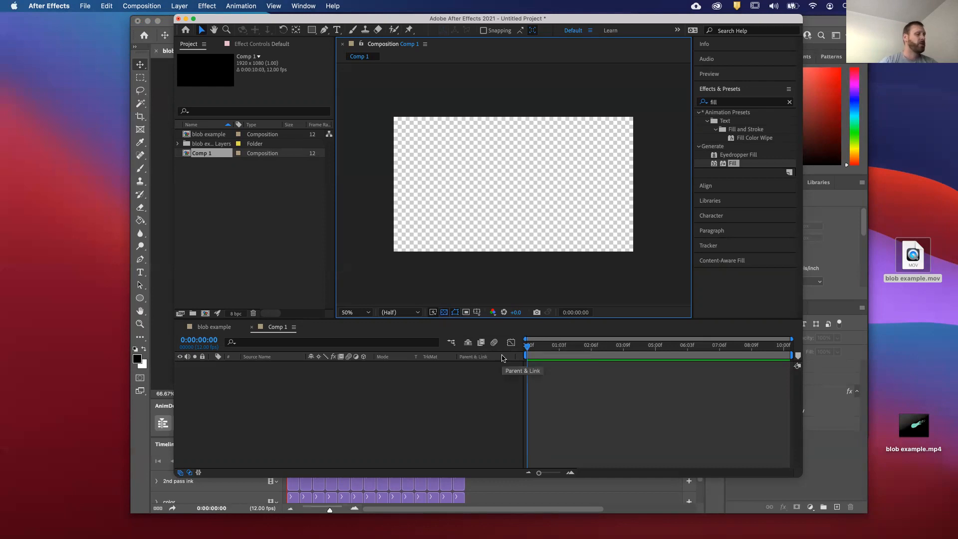
Step: Import blob example.mov and blob example.mp4 from the desktop, stack the MP4 above the MOV in Comp 1, and compare them by temporarily deleting the MP4 layer
{"action": "left_click_drag", "start_coordinate": [909, 259], "coordinate": [240, 220]}
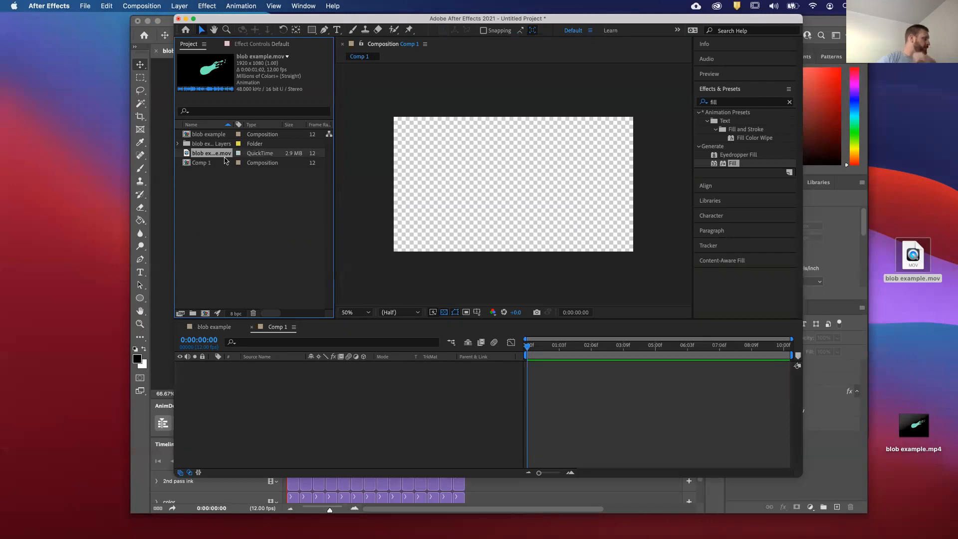
{"action": "left_click_drag", "start_coordinate": [225, 155], "coordinate": [335, 386]}
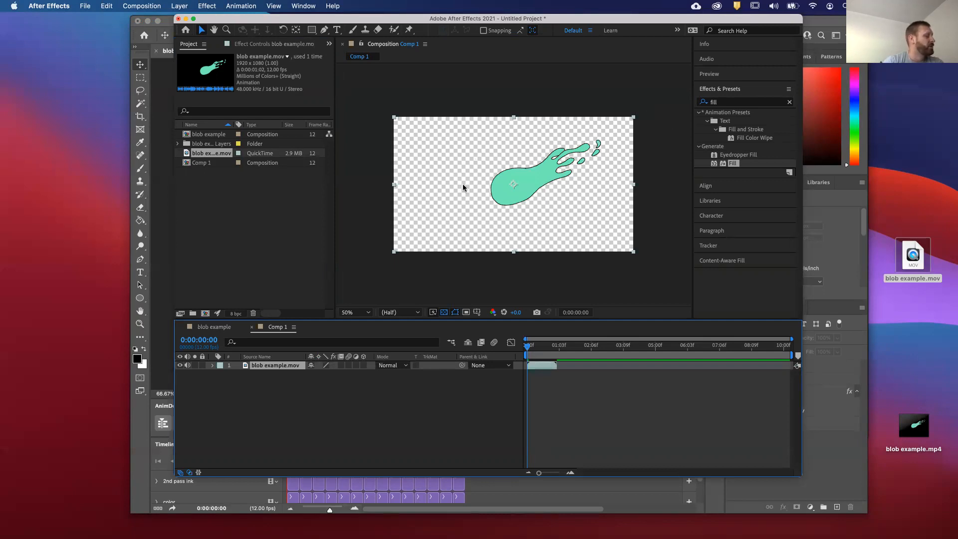
{"action": "left_click_drag", "start_coordinate": [923, 441], "coordinate": [246, 225]}
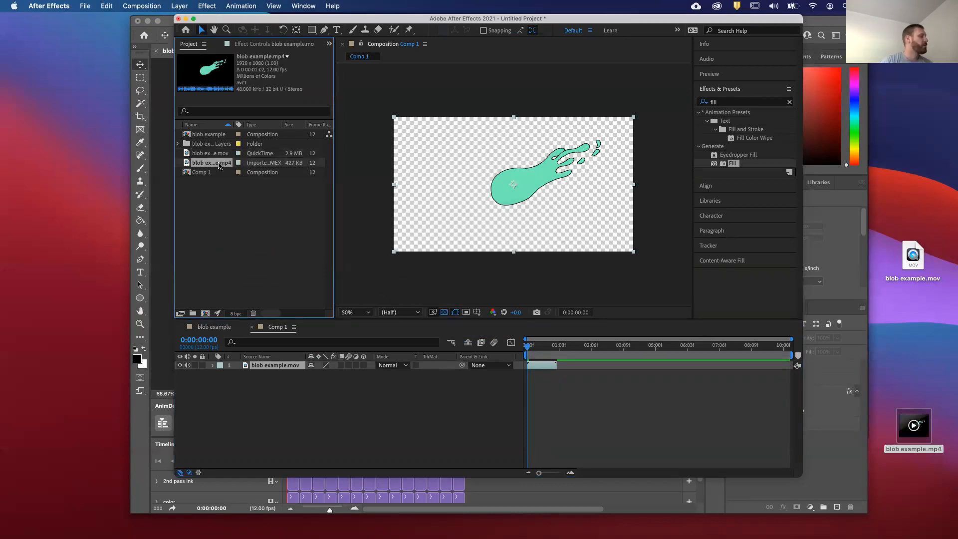
{"action": "left_click_drag", "start_coordinate": [218, 165], "coordinate": [301, 366]}
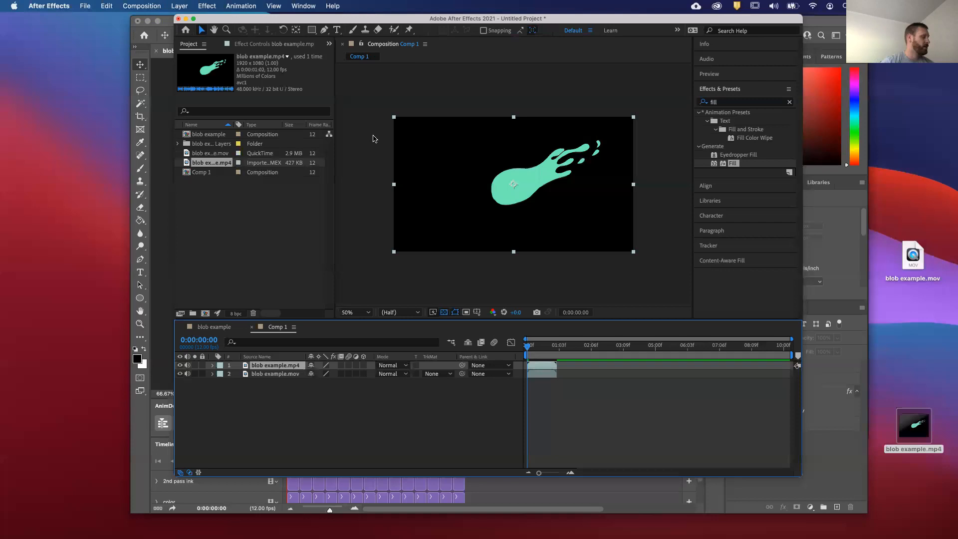
{"action": "key", "text": "Delete"}
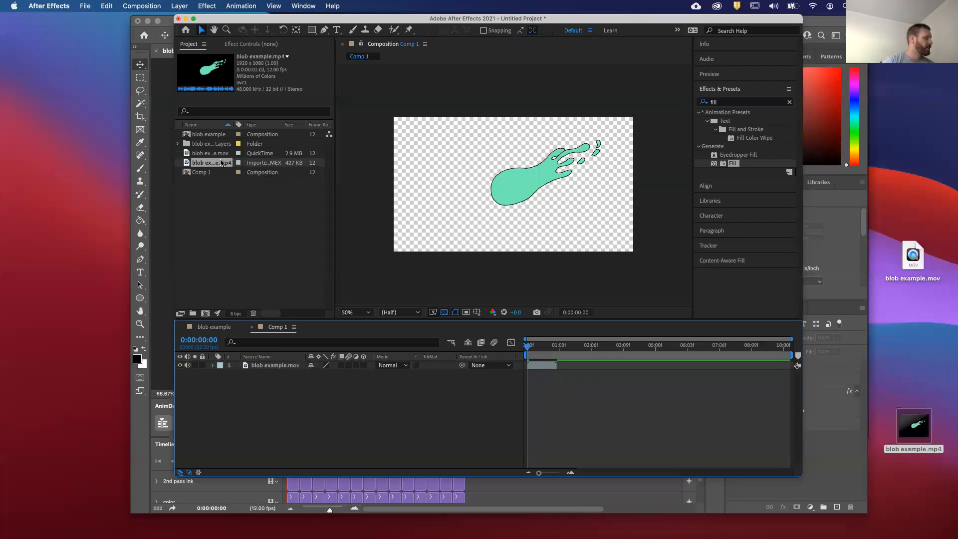
{"action": "key", "text": "super+z"}
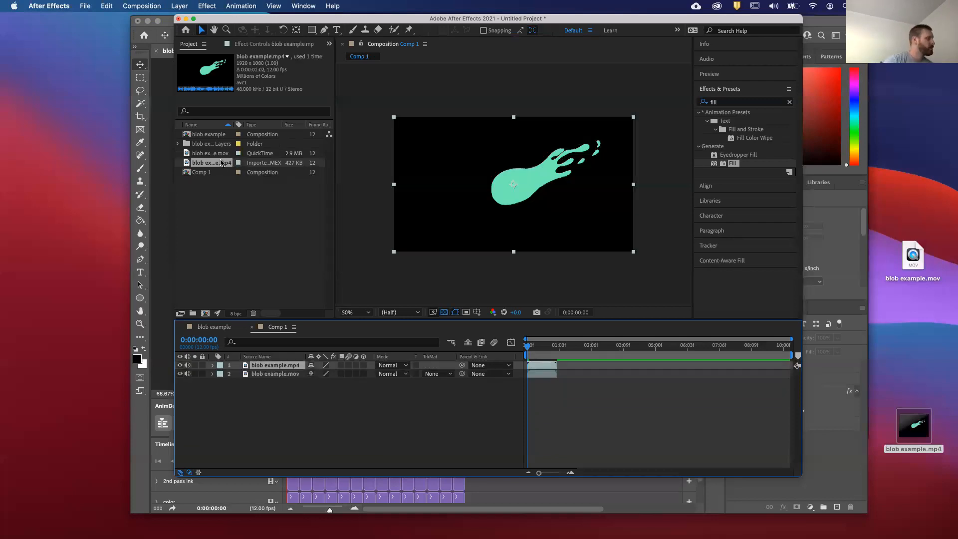
Step: Delete the imported MOV and MP4 footage together with their layers, and delete Comp 1 from the project
{"action": "left_click", "coordinate": [216, 153], "text": "super"}
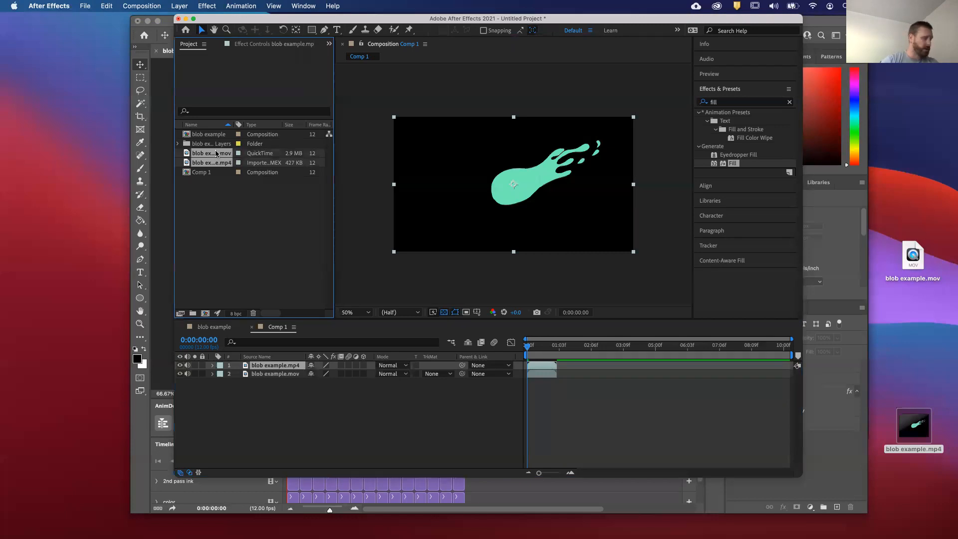
{"action": "key", "text": "Delete"}
{"action": "left_click", "coordinate": [583, 264]}
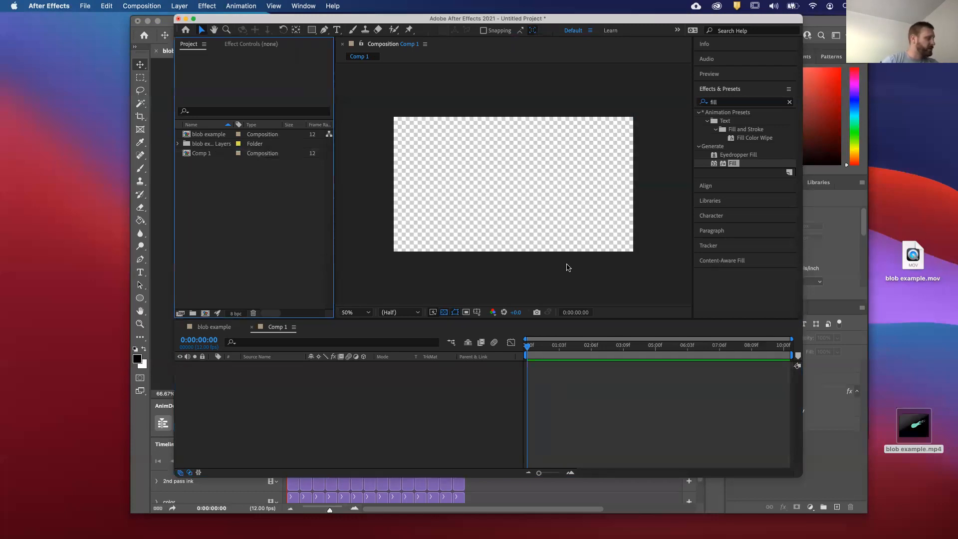
{"action": "left_click", "coordinate": [206, 155]}
{"action": "key", "text": "Delete"}
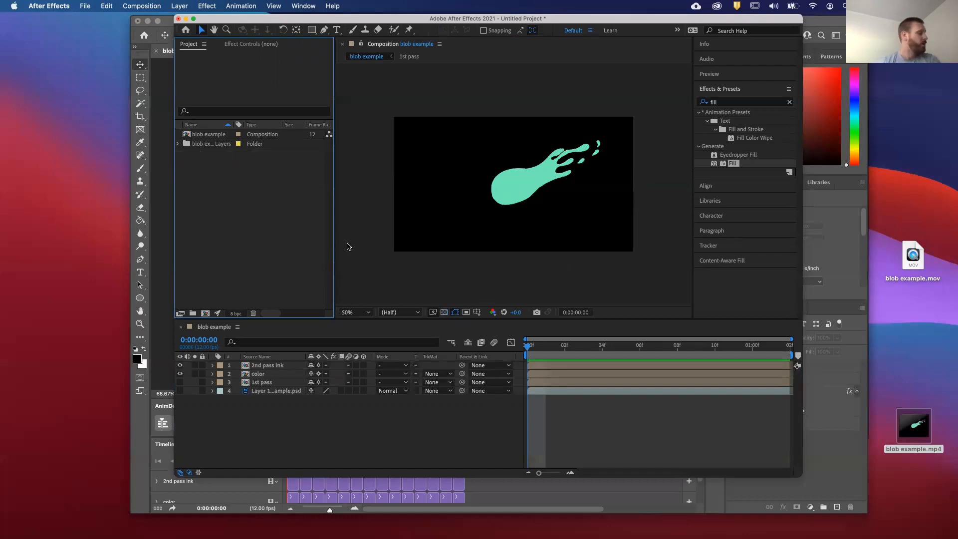
Step: Toggle the blob example composition's transparency grid, leaving it on, and compare it with the transparent canvas in Photoshop
{"action": "left_click", "coordinate": [441, 312]}
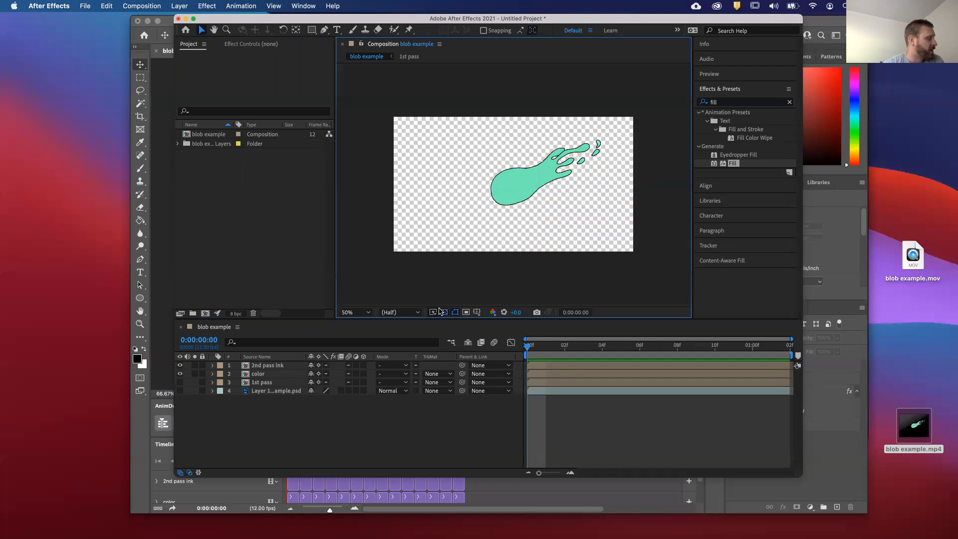
{"action": "left_click", "coordinate": [442, 312]}
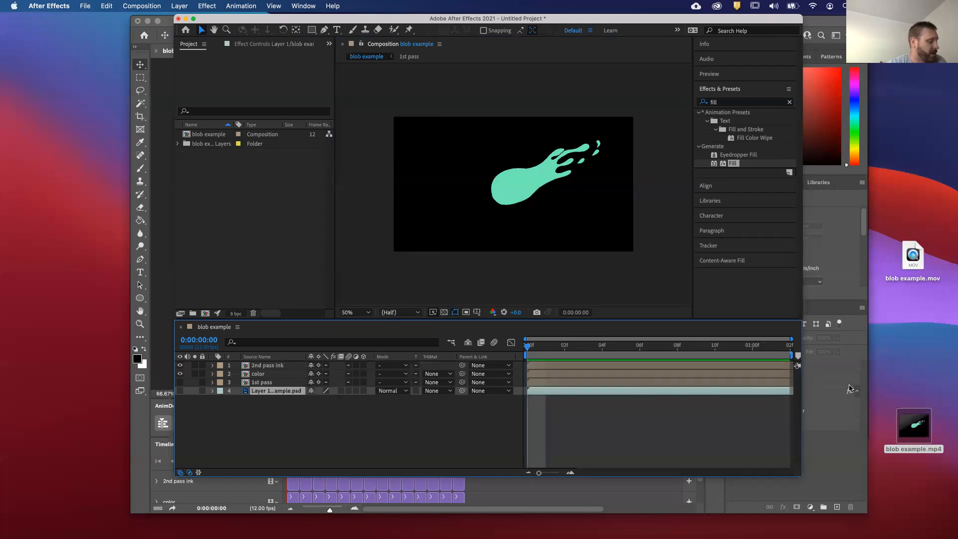
{"action": "left_click", "coordinate": [837, 474]}
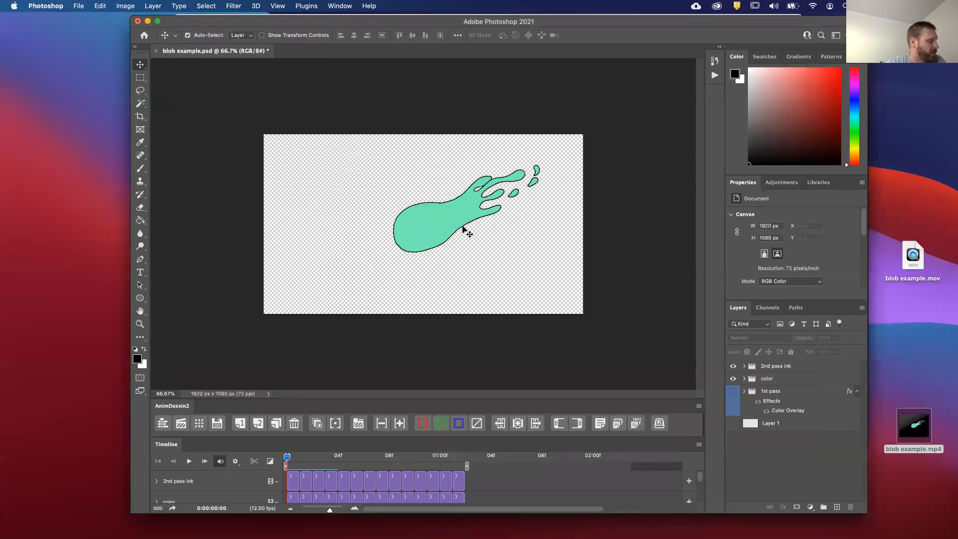
{"action": "left_click_drag", "start_coordinate": [620, 23], "coordinate": [662, 48]}
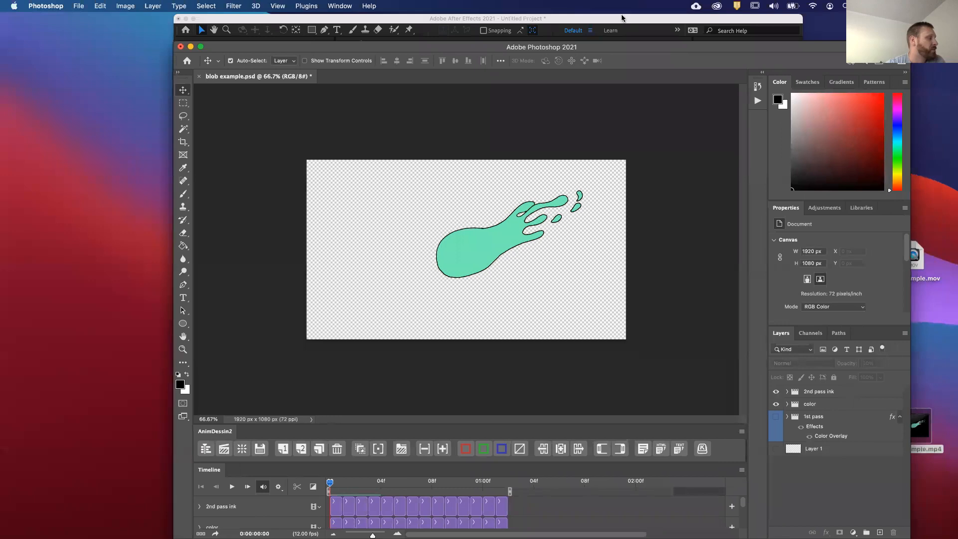
{"action": "left_click", "coordinate": [618, 20]}
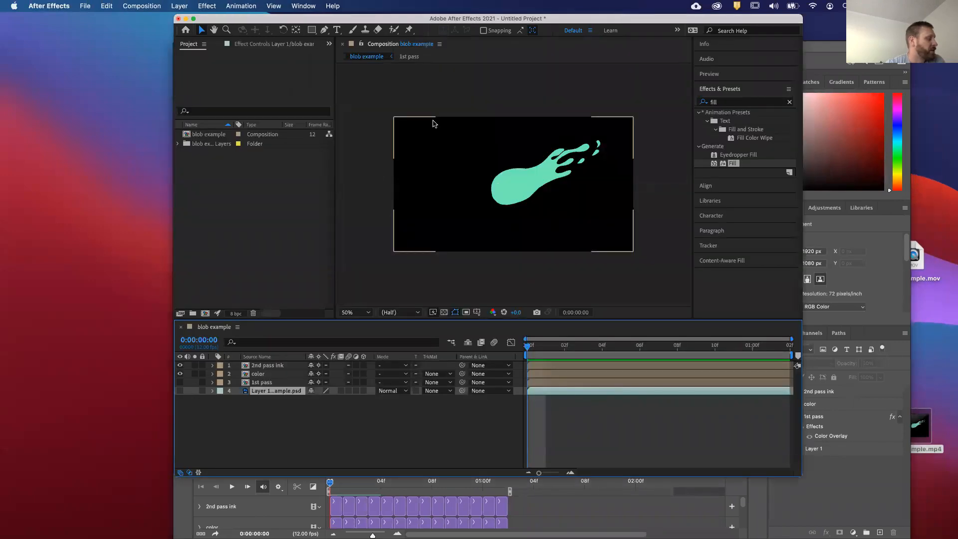
{"action": "left_click", "coordinate": [447, 314]}
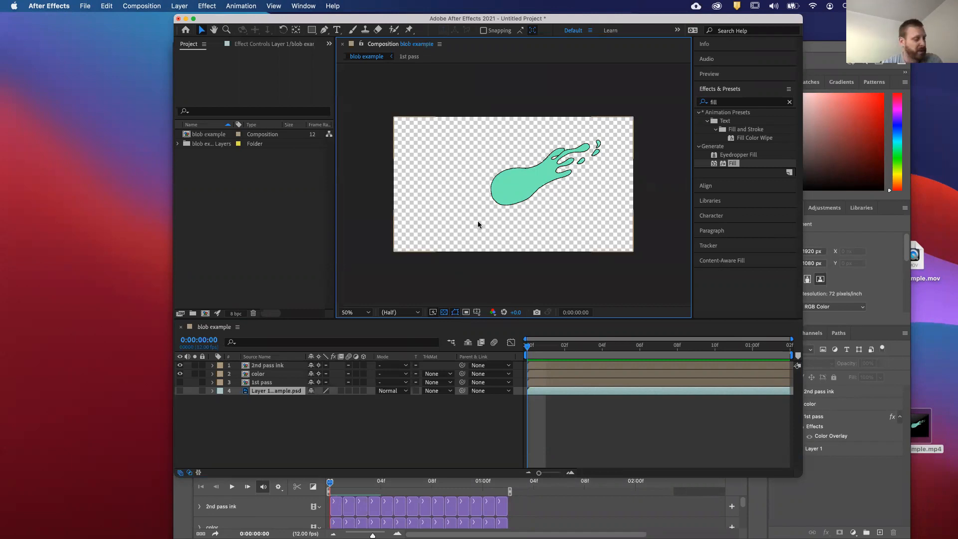
{"action": "left_click", "coordinate": [882, 499]}
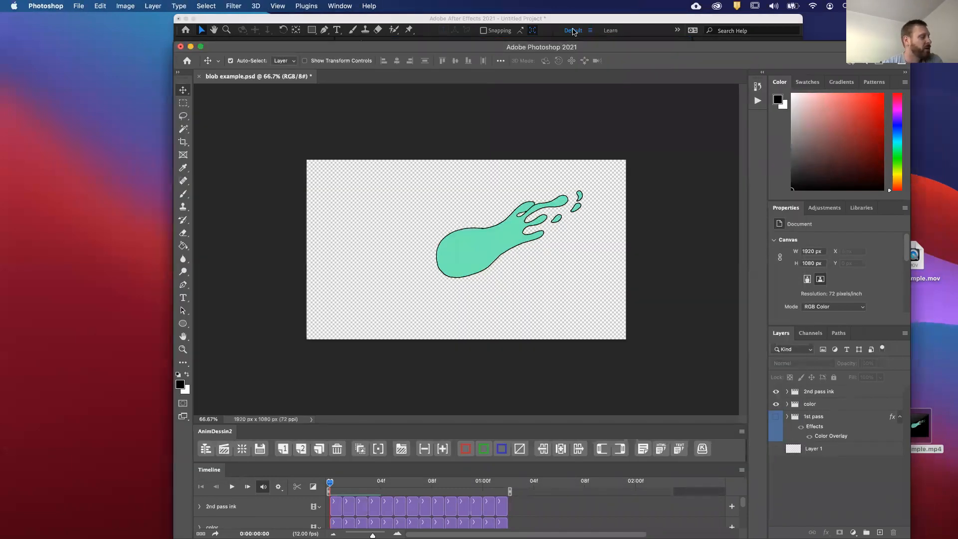
{"action": "left_click", "coordinate": [594, 25]}
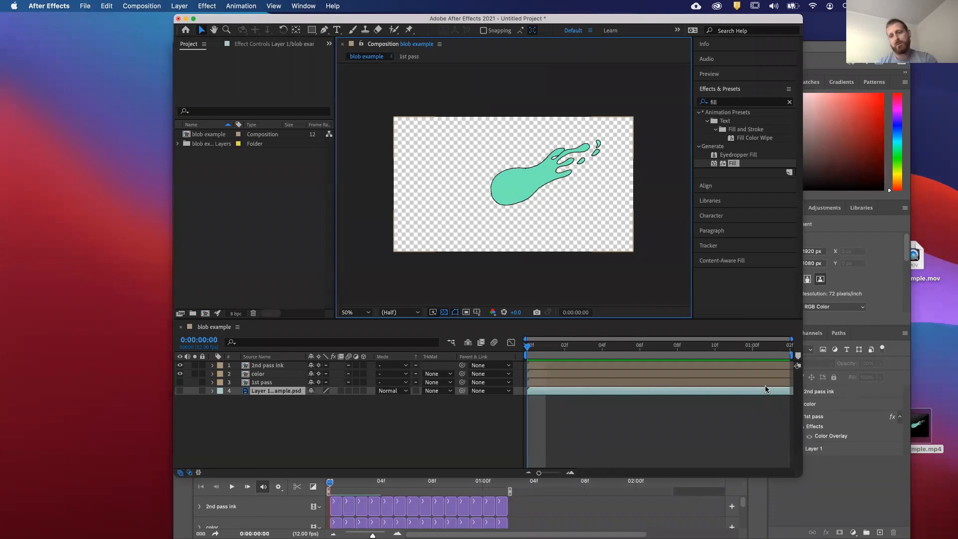
Step: Switch to Photoshop and try the H.264 format in the Render Video settings to check its alpha channel option
{"action": "left_click", "coordinate": [872, 491]}
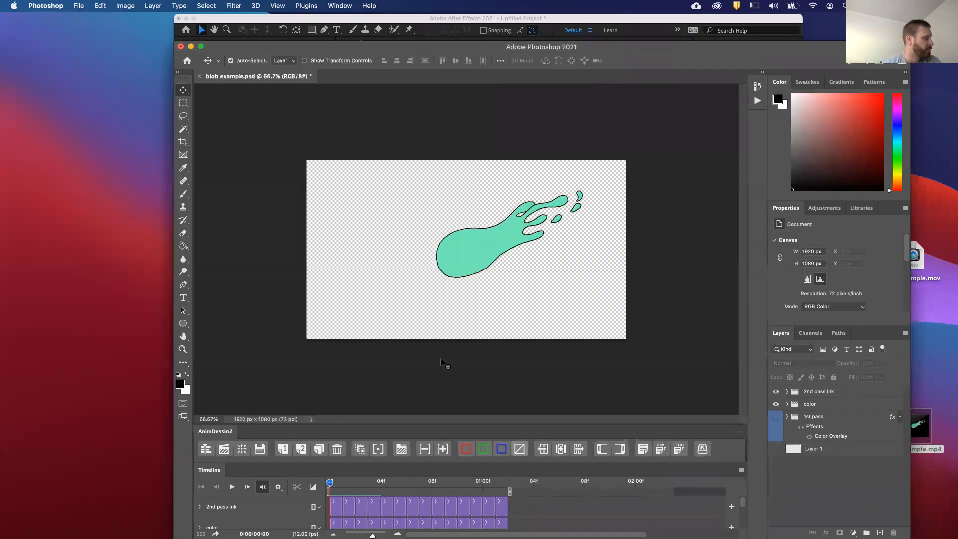
{"action": "left_click_drag", "start_coordinate": [551, 50], "coordinate": [525, 21]}
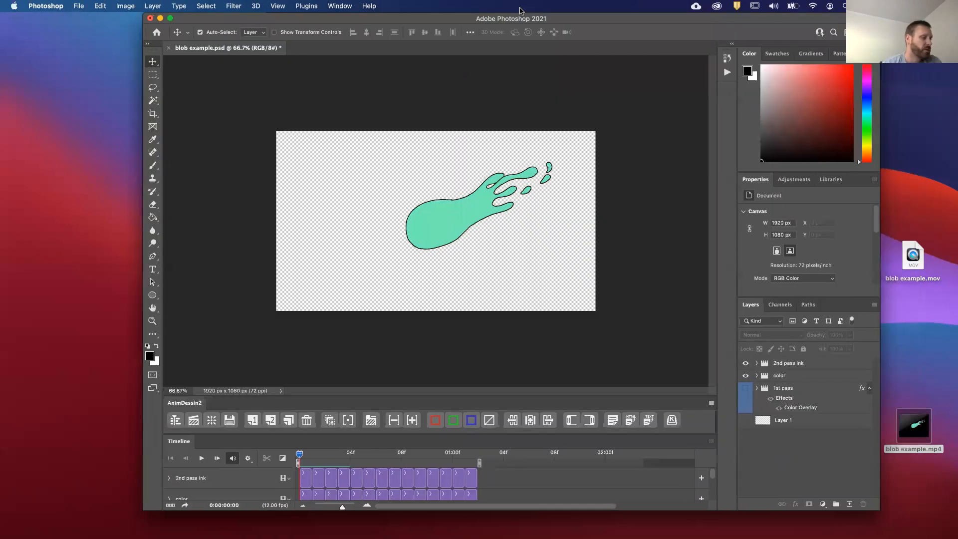
{"action": "left_click", "coordinate": [79, 5]}
{"action": "mouse_move", "coordinate": [116, 149]}
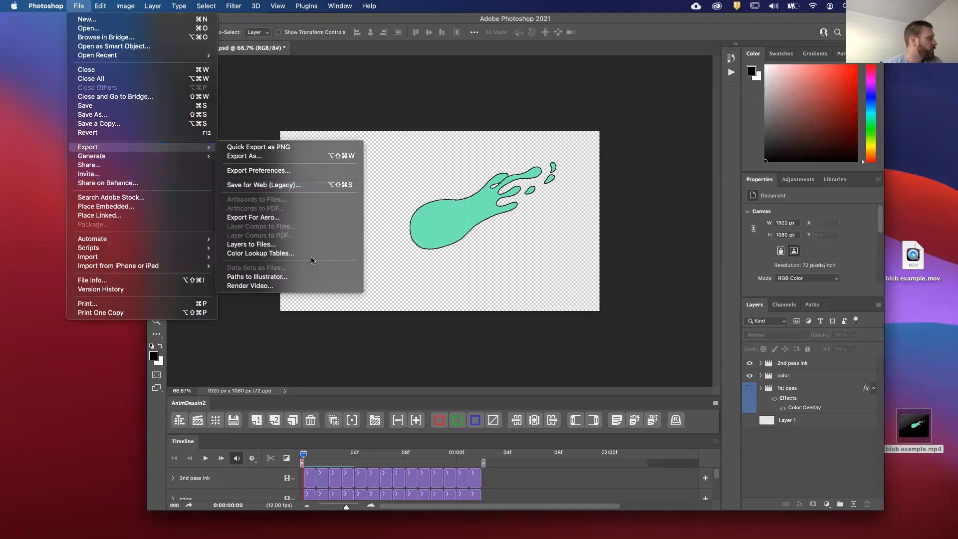
{"action": "left_click", "coordinate": [289, 282]}
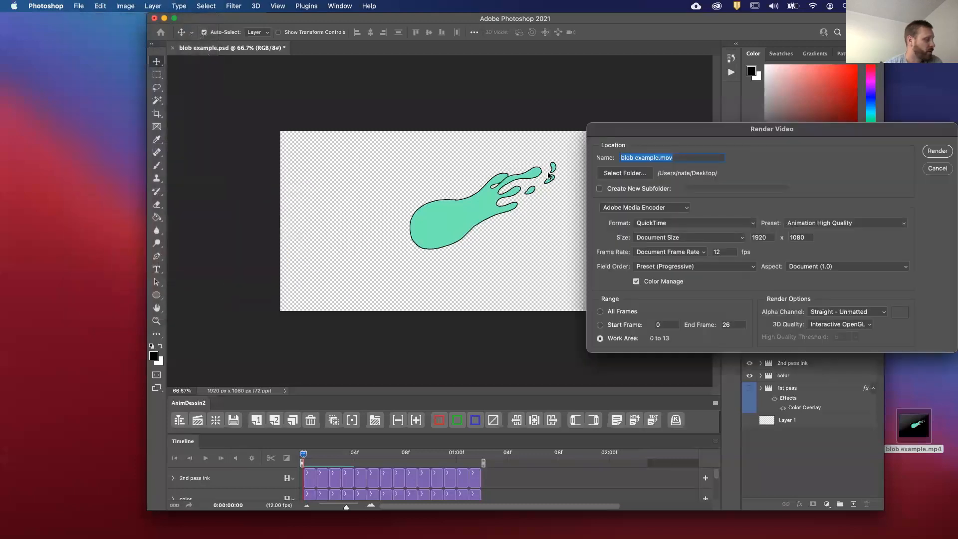
{"action": "left_click_drag", "start_coordinate": [644, 144], "coordinate": [602, 68]}
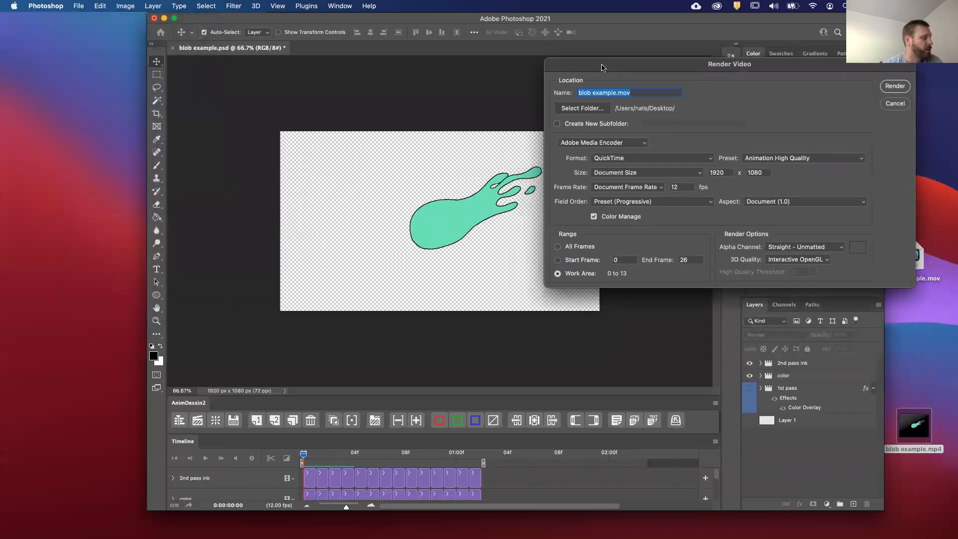
{"action": "left_click", "coordinate": [633, 161]}
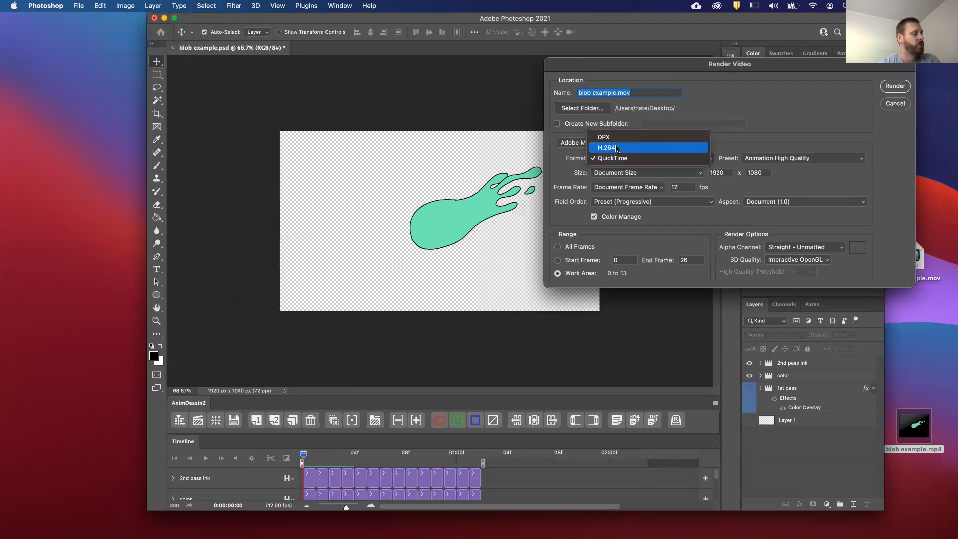
{"action": "left_click", "coordinate": [622, 148]}
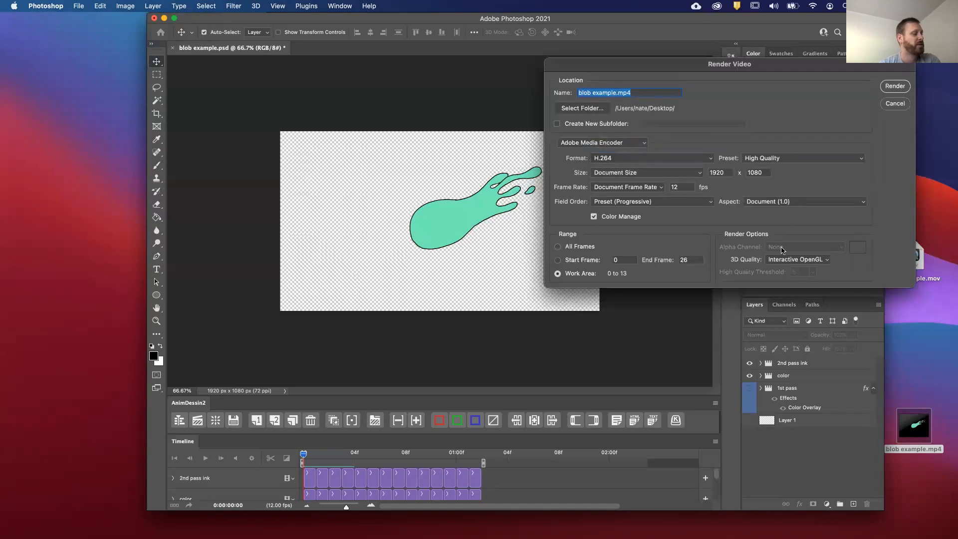
{"action": "left_click", "coordinate": [897, 102]}
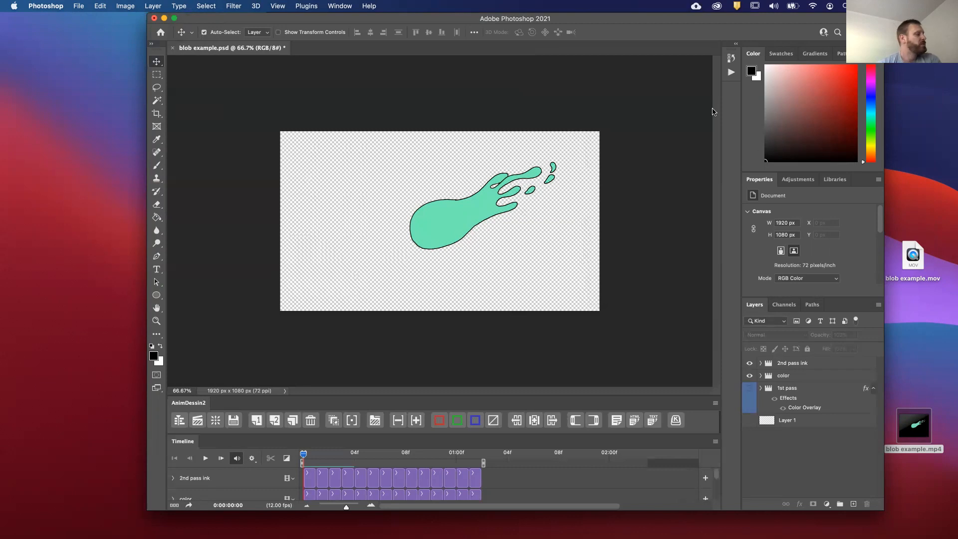
Step: Open blob example.mp4 from the desktop in QuickTime Player
{"action": "left_click_drag", "start_coordinate": [698, 21], "coordinate": [692, 26]}
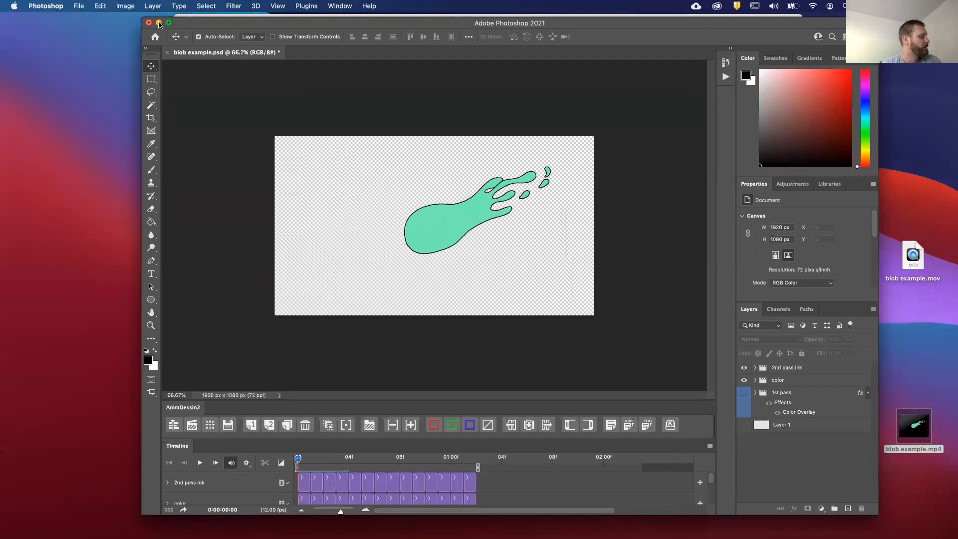
{"action": "double_click", "coordinate": [917, 437]}
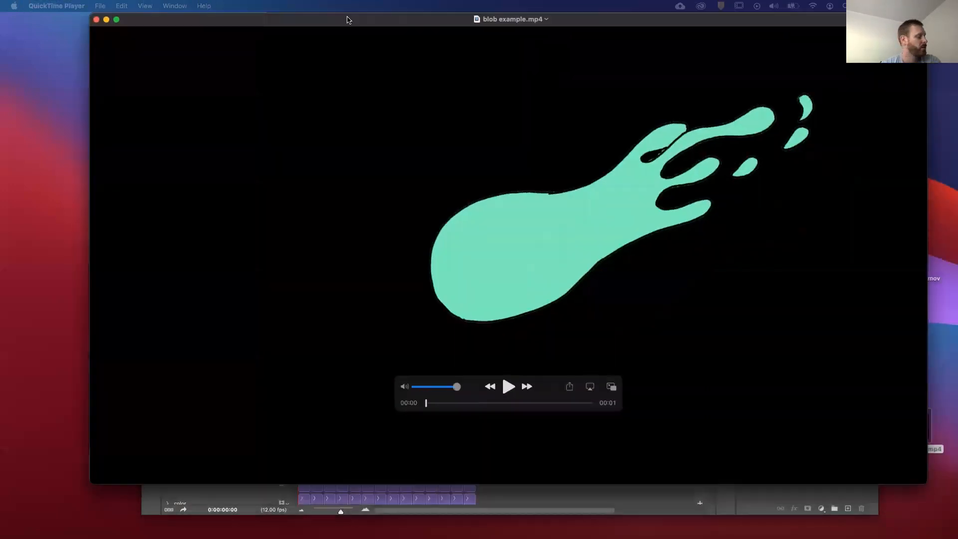
Step: Scrub through blob example.mp4 in QuickTime Player to check its background, and close the video window
{"action": "left_click_drag", "start_coordinate": [447, 415], "coordinate": [580, 394]}
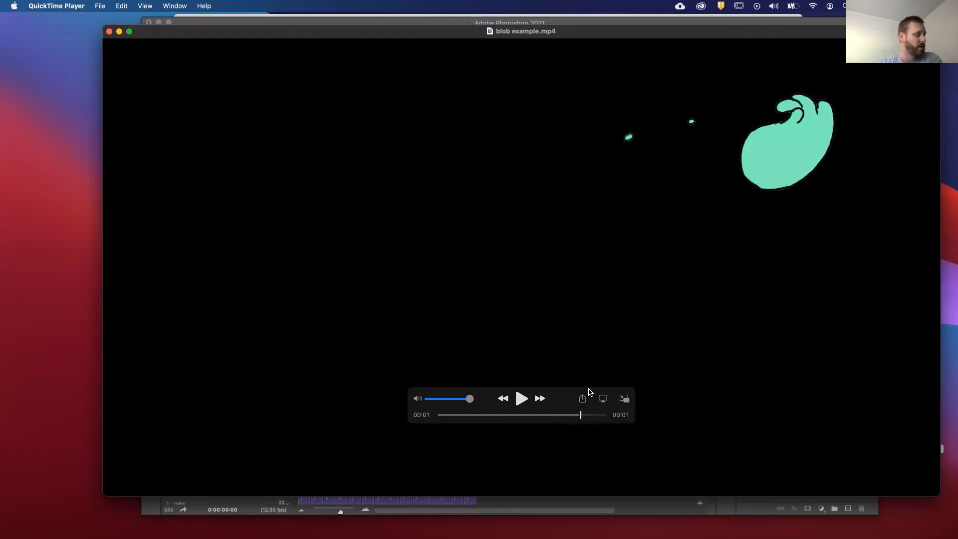
{"action": "left_click", "coordinate": [109, 31]}
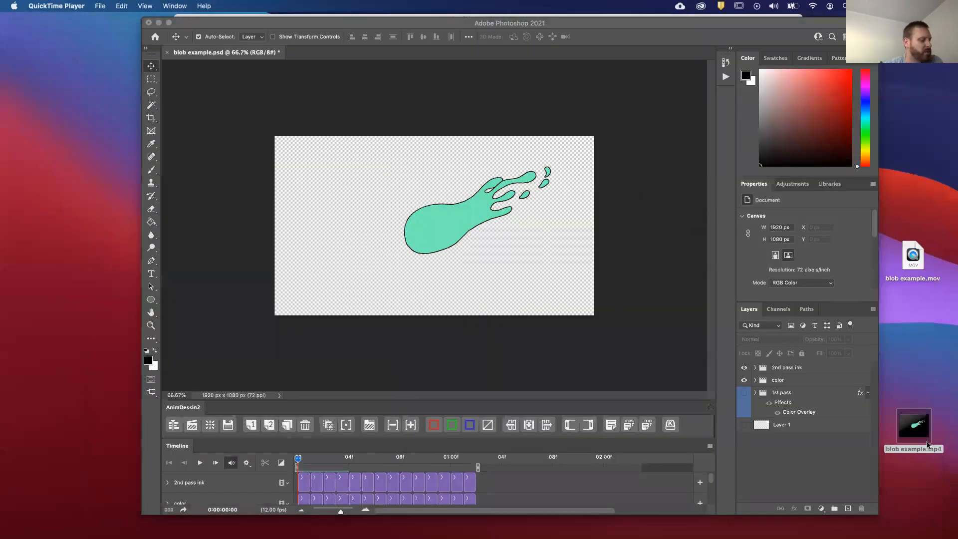
{"action": "mouse_move", "coordinate": [916, 436]}
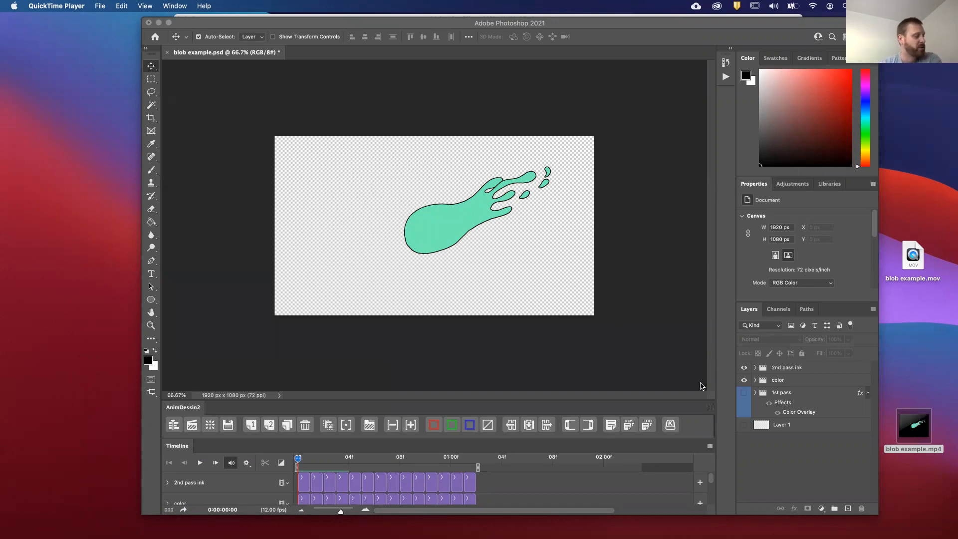
Step: Switch to After Effects, preview the blob example composition by scrubbing and playback, and return the playhead to the start
{"action": "left_click", "coordinate": [374, 32]}
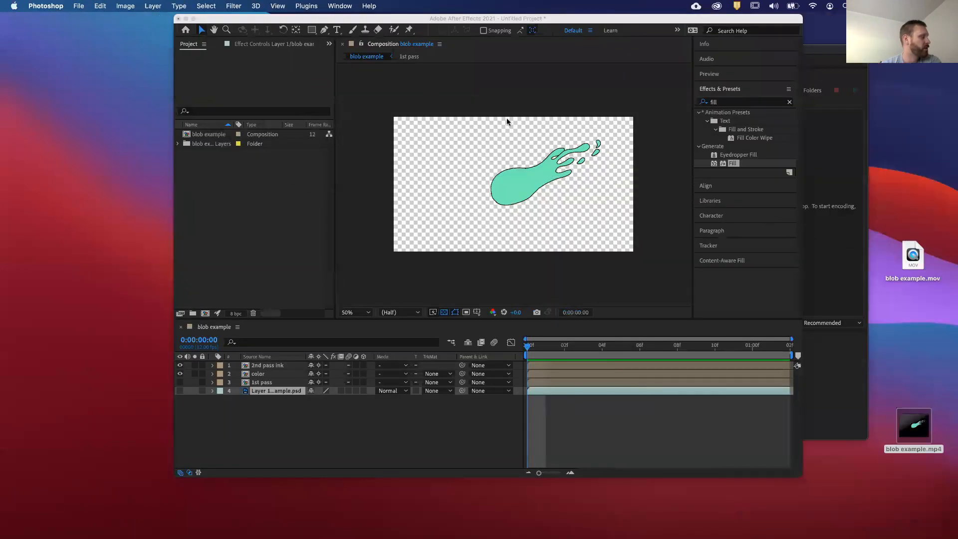
{"action": "left_click_drag", "start_coordinate": [701, 21], "coordinate": [756, 31]}
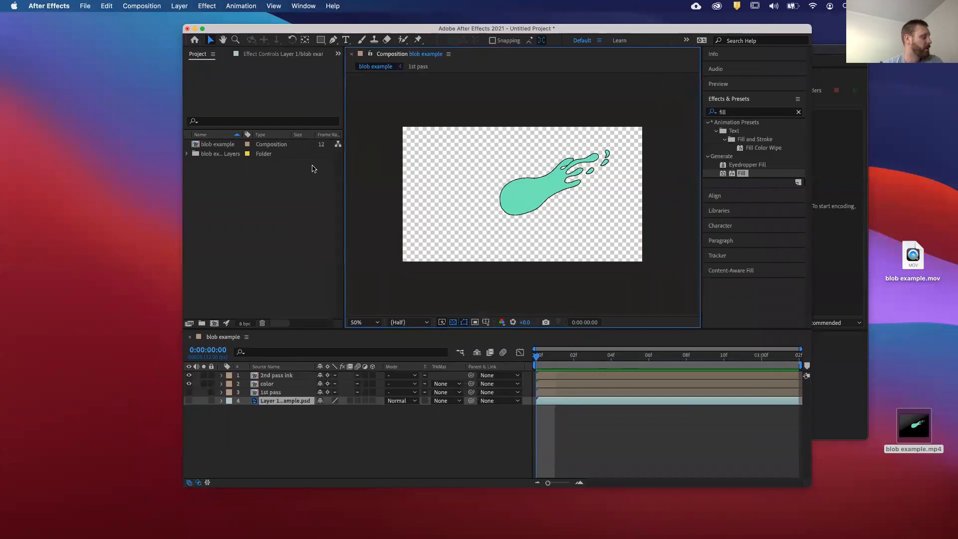
{"action": "left_click", "coordinate": [218, 155]}
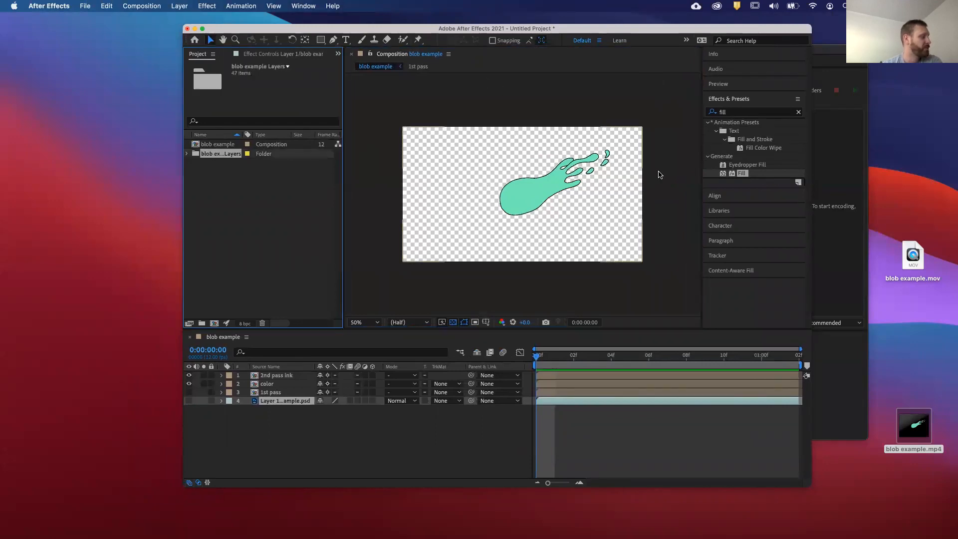
{"action": "left_click_drag", "start_coordinate": [540, 361], "coordinate": [778, 331]}
{"action": "left_click_drag", "start_coordinate": [836, 338], "coordinate": [263, 345]}
{"action": "key", "text": "space"}
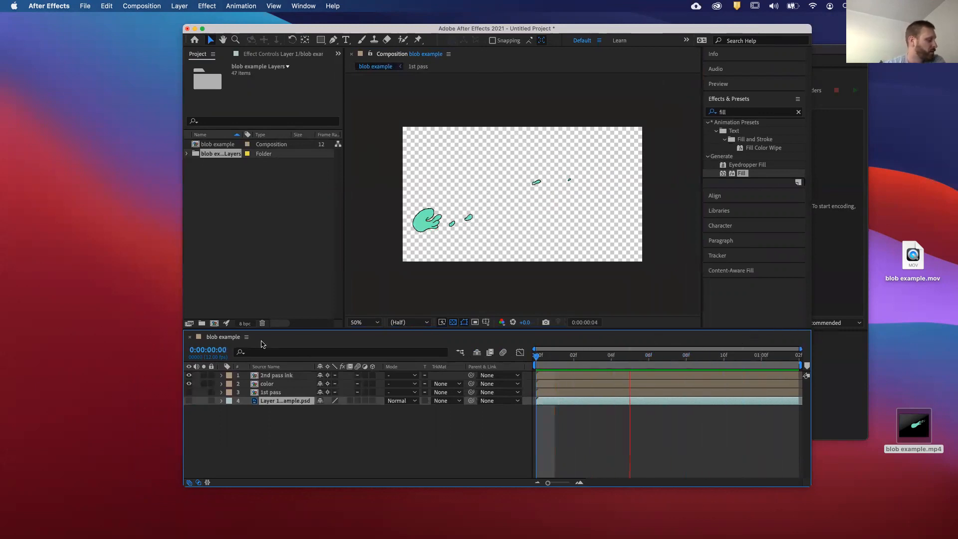
{"action": "key", "text": "space"}
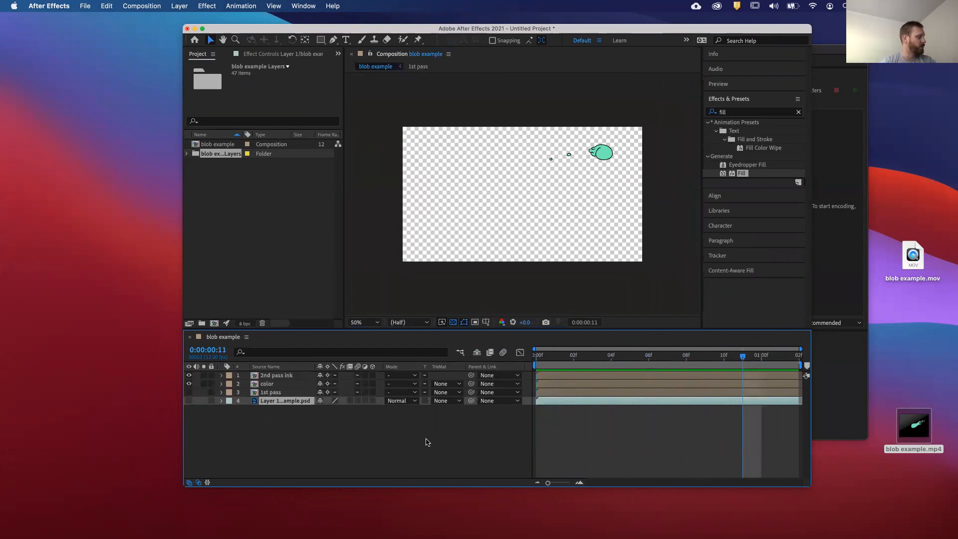
{"action": "left_click_drag", "start_coordinate": [688, 363], "coordinate": [519, 379]}
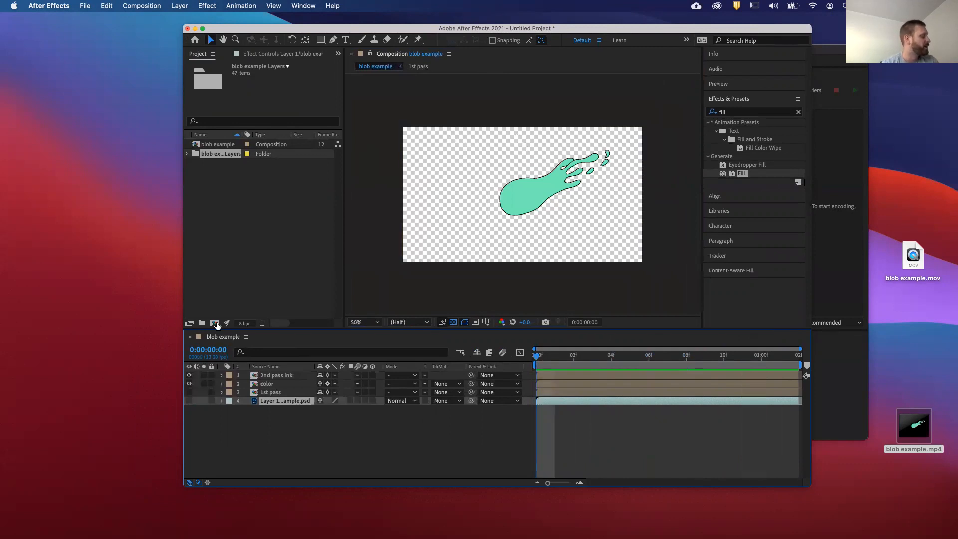
Step: Create a composition named blob loop with a duration of 0:00:10:00
{"action": "left_click", "coordinate": [215, 324]}
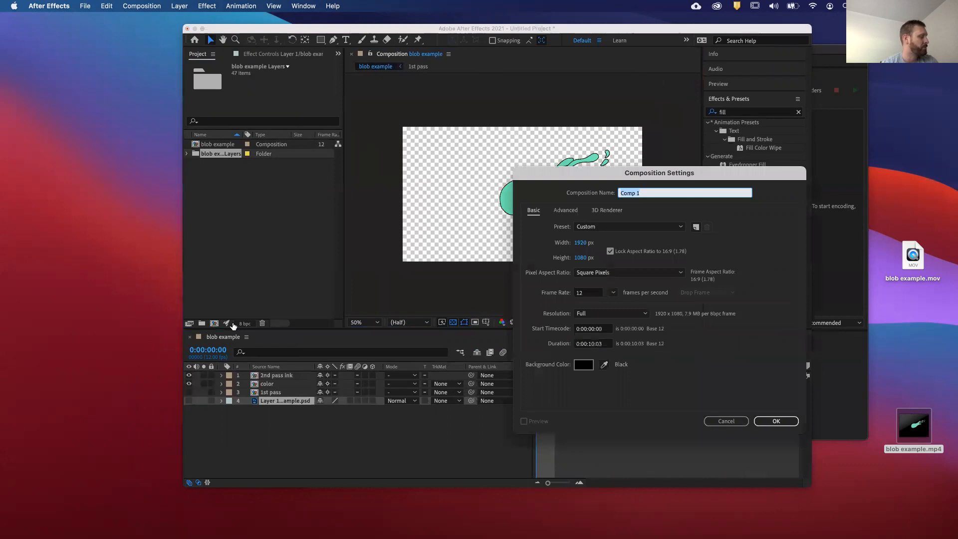
{"action": "left_click", "coordinate": [606, 343]}
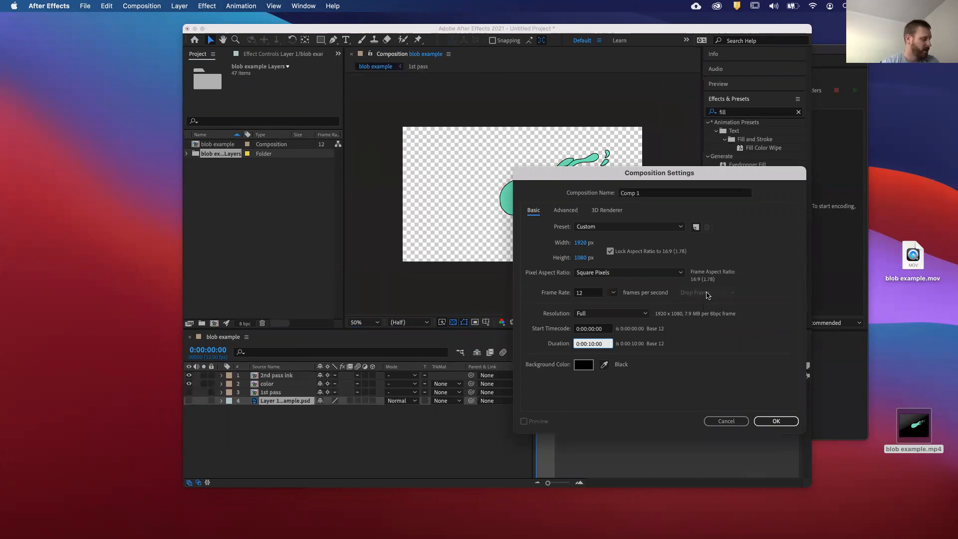
{"action": "left_click", "coordinate": [651, 195]}
{"action": "type", "text": "blo"}
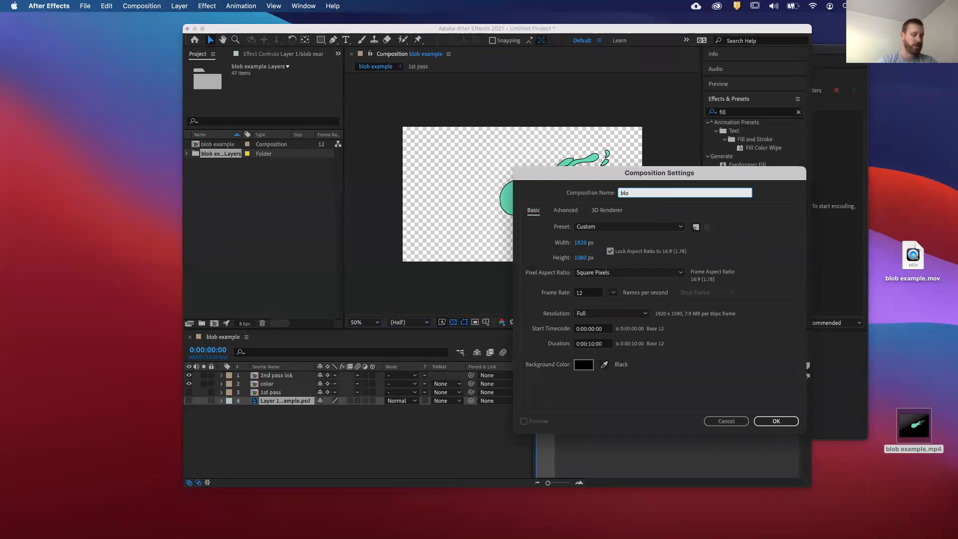
{"action": "type", "text": "b loop"}
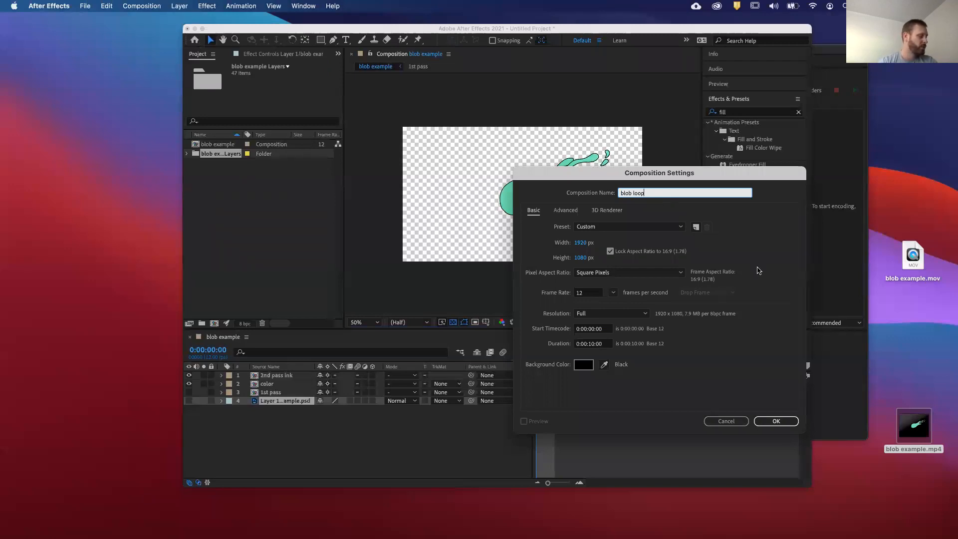
{"action": "left_click", "coordinate": [789, 424]}
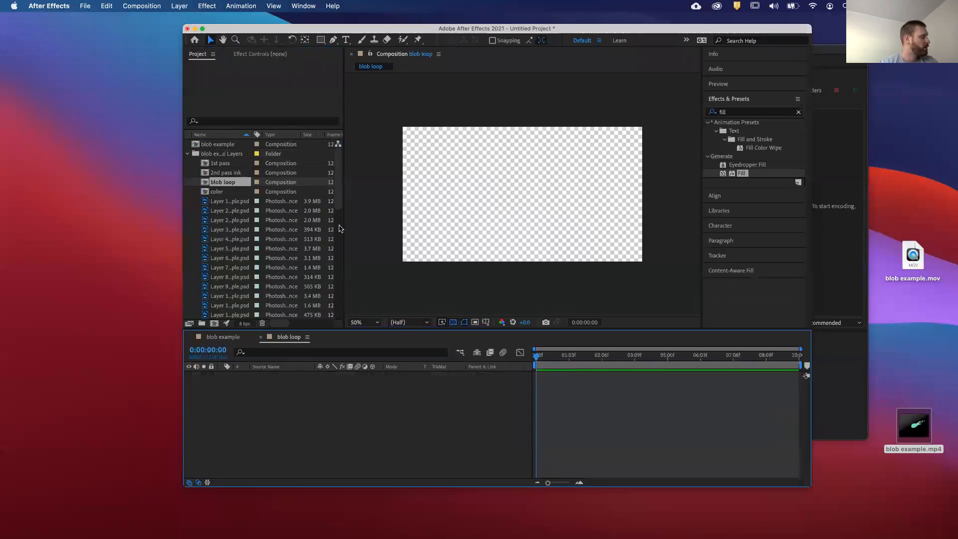
Step: Move the blob loop composition out of the blob example Layers folder to the project root, and collapse the folder
{"action": "left_click_drag", "start_coordinate": [218, 182], "coordinate": [224, 132]}
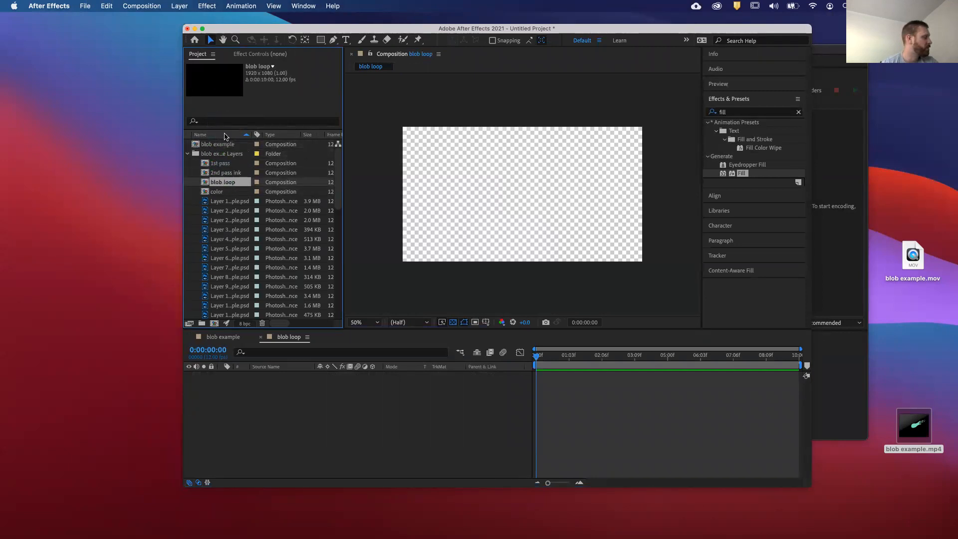
{"action": "left_click", "coordinate": [188, 154]}
{"action": "left_click", "coordinate": [188, 154]}
{"action": "left_click", "coordinate": [230, 172]}
{"action": "left_click_drag", "start_coordinate": [235, 181], "coordinate": [197, 310]}
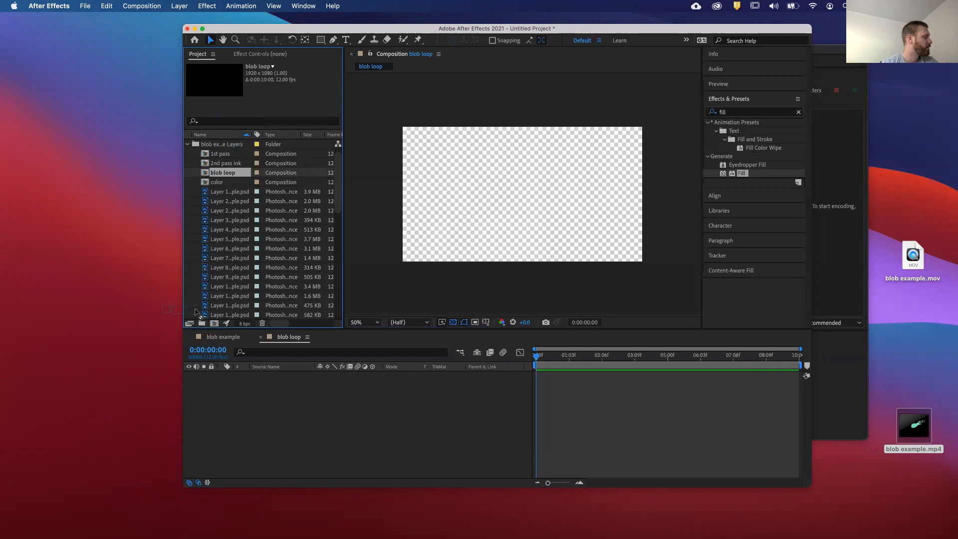
{"action": "left_click_drag", "start_coordinate": [229, 173], "coordinate": [189, 158]}
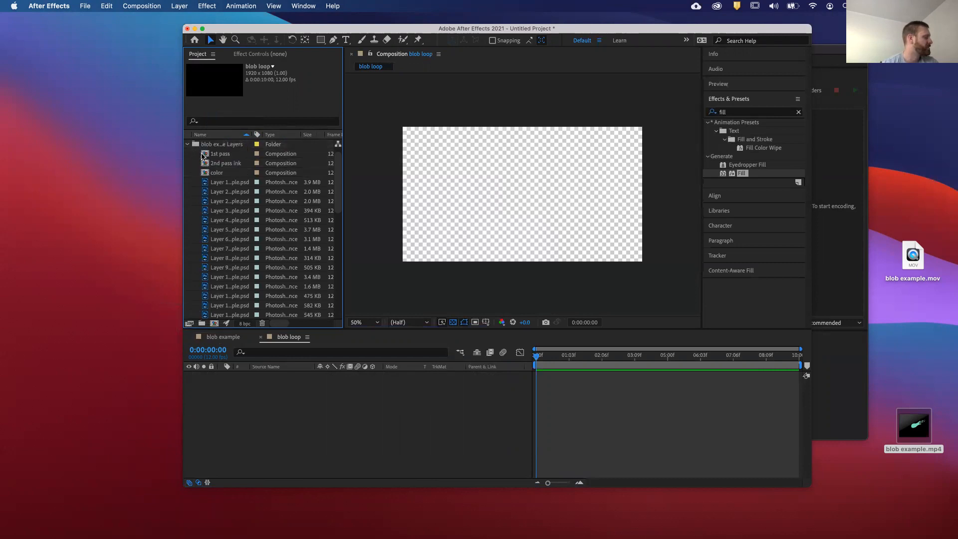
{"action": "left_click", "coordinate": [187, 144]}
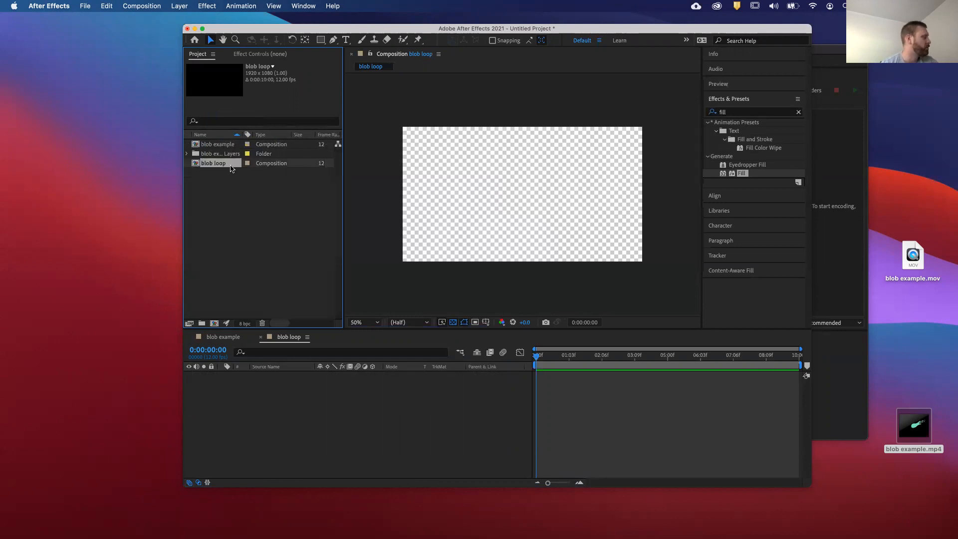
Step: Add the blob example composition as a layer in the blob loop timeline, and enlarge the After Effects window
{"action": "left_click_drag", "start_coordinate": [231, 167], "coordinate": [304, 423]}
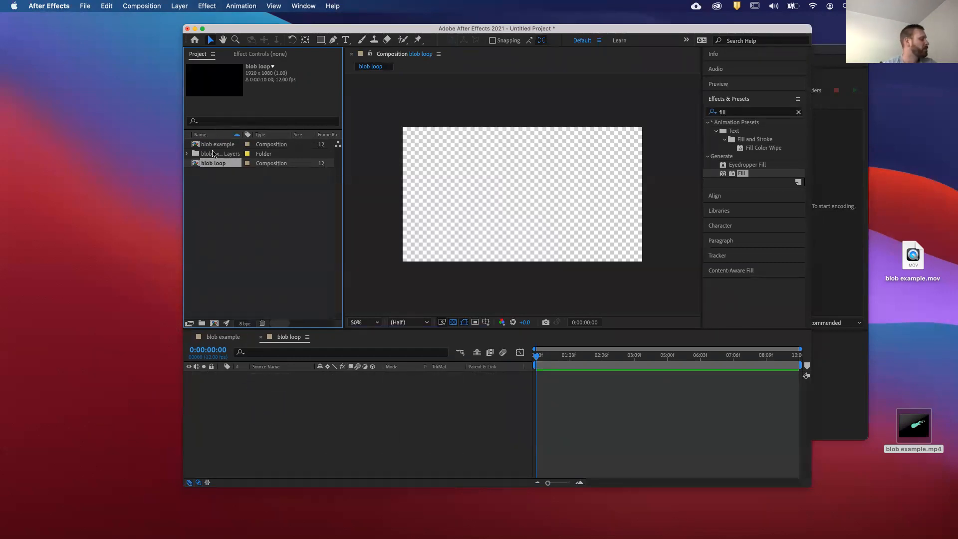
{"action": "left_click", "coordinate": [229, 339]}
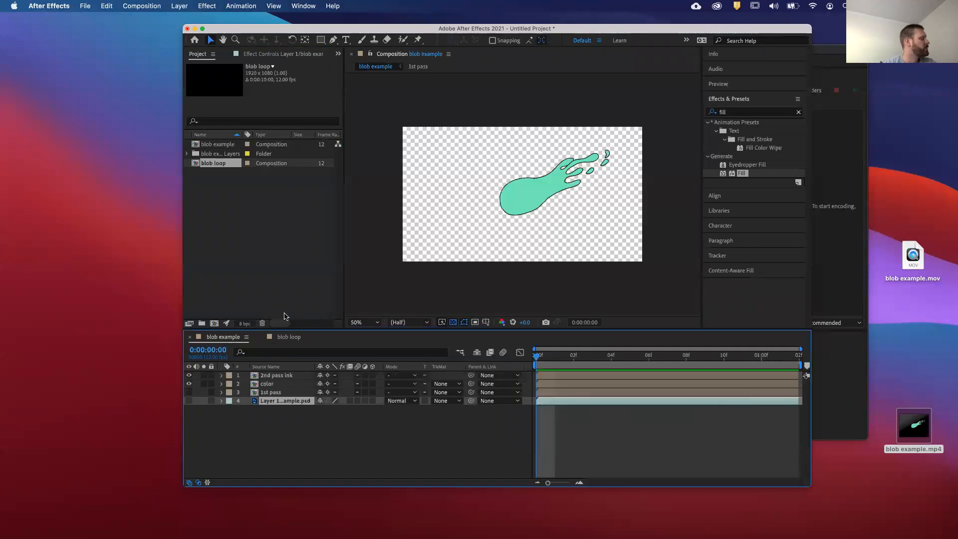
{"action": "left_click", "coordinate": [287, 339]}
{"action": "left_click", "coordinate": [218, 145]}
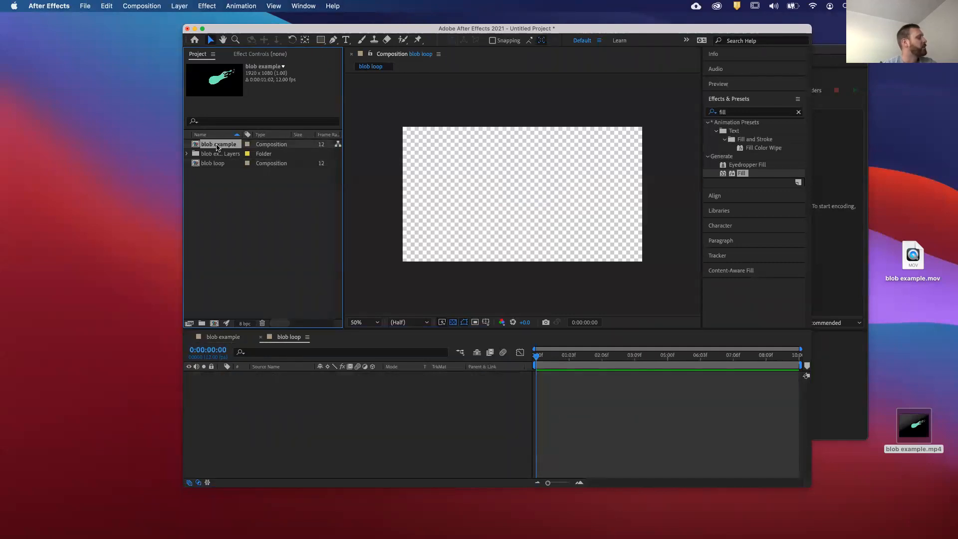
{"action": "left_click_drag", "start_coordinate": [222, 146], "coordinate": [302, 396]}
{"action": "left_click_drag", "start_coordinate": [184, 486], "coordinate": [100, 523]}
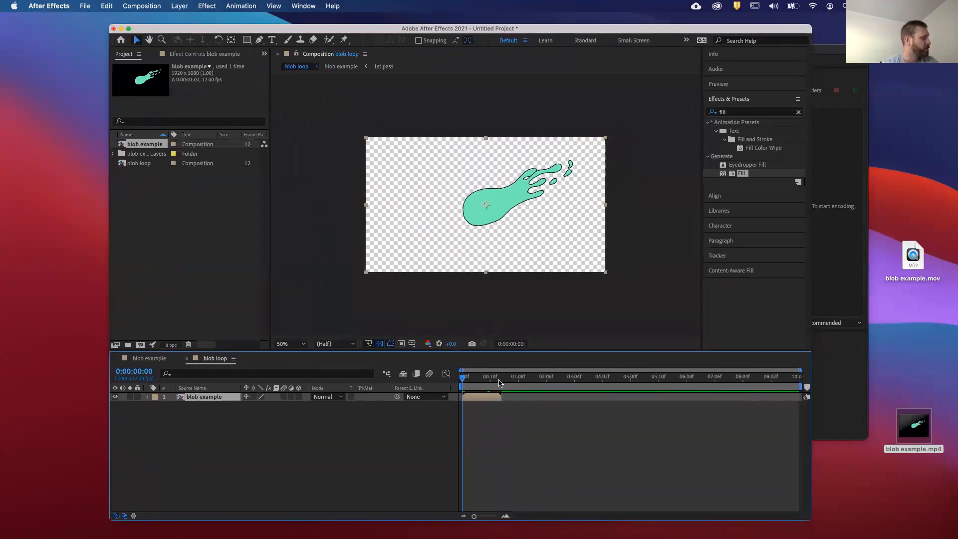
Step: Duplicate the blob example layer four times in the blob loop composition
{"action": "left_click_drag", "start_coordinate": [469, 380], "coordinate": [498, 385]}
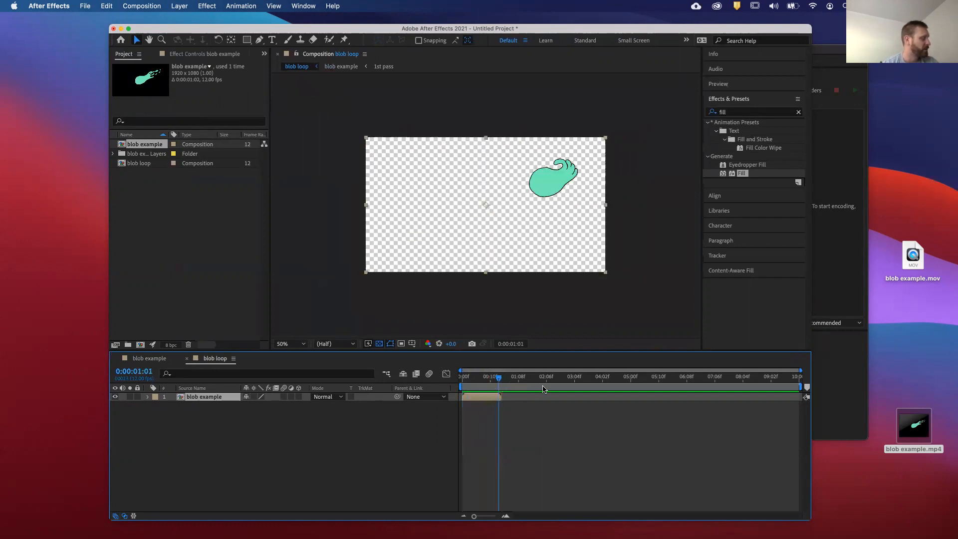
{"action": "key", "text": "super+d"}
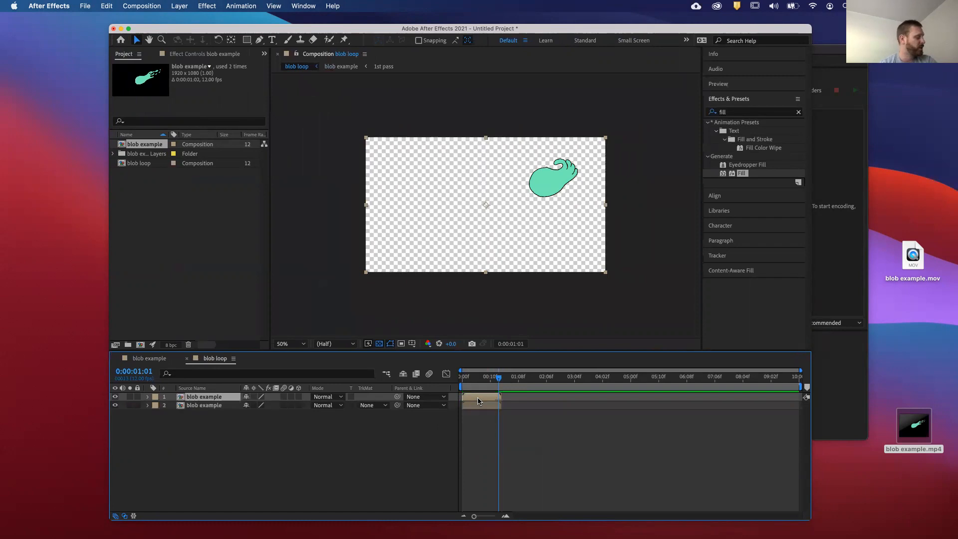
{"action": "key", "text": "super+d"}
{"action": "key", "text": "super+d"}
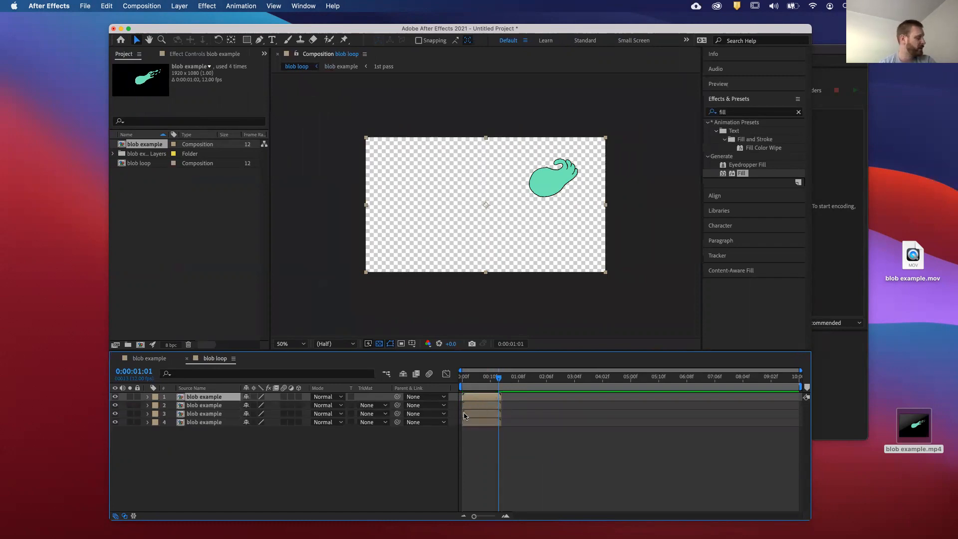
{"action": "key", "text": "super+d"}
Step: Arrange all five blob example layers one after another in time with Sequence Layers
{"action": "left_click", "coordinate": [218, 432]}
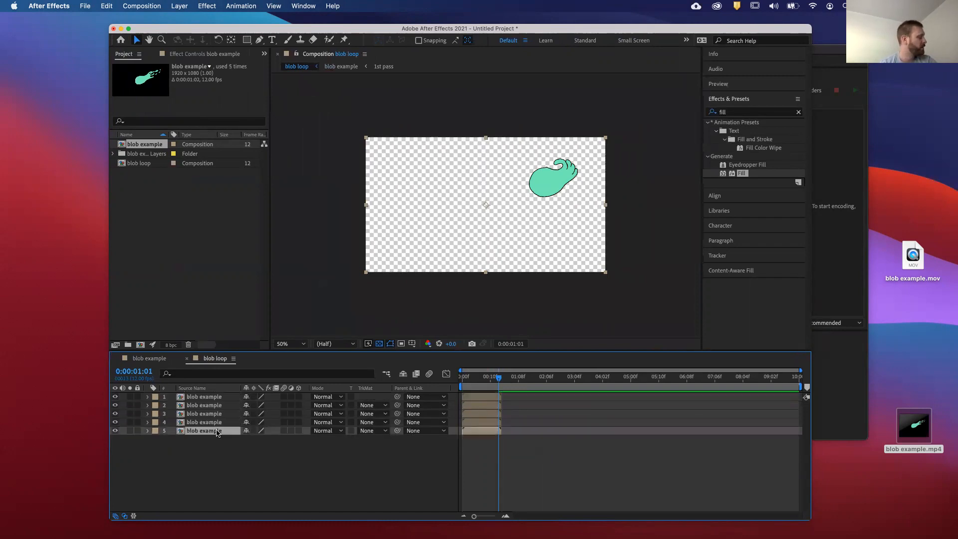
{"action": "left_click", "coordinate": [221, 397]}
{"action": "left_click", "coordinate": [218, 431], "text": "shift"}
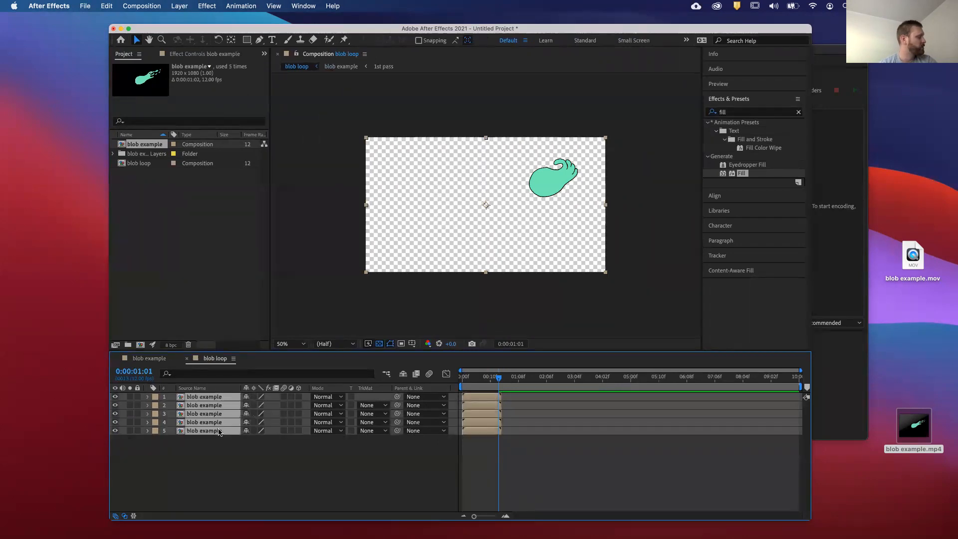
{"action": "right_click", "coordinate": [219, 432]}
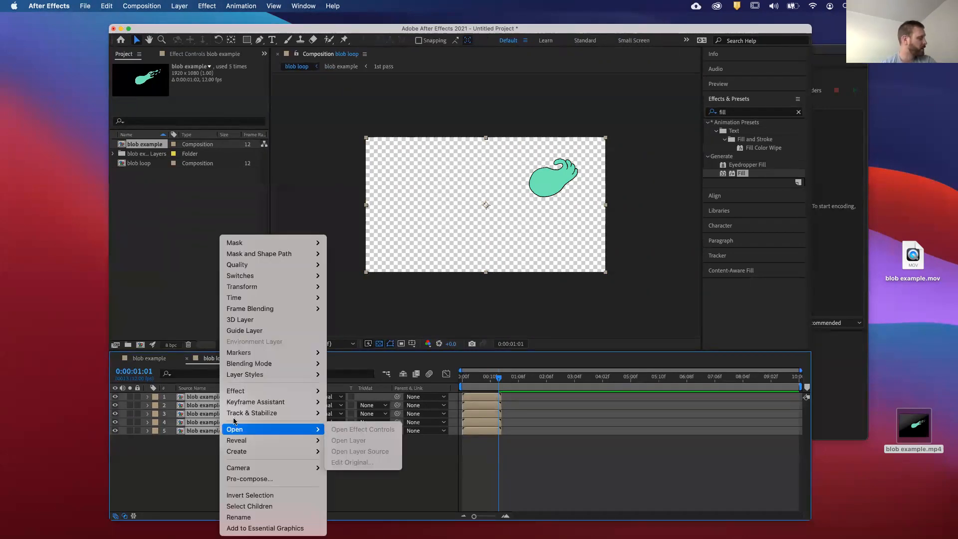
{"action": "mouse_move", "coordinate": [253, 405]}
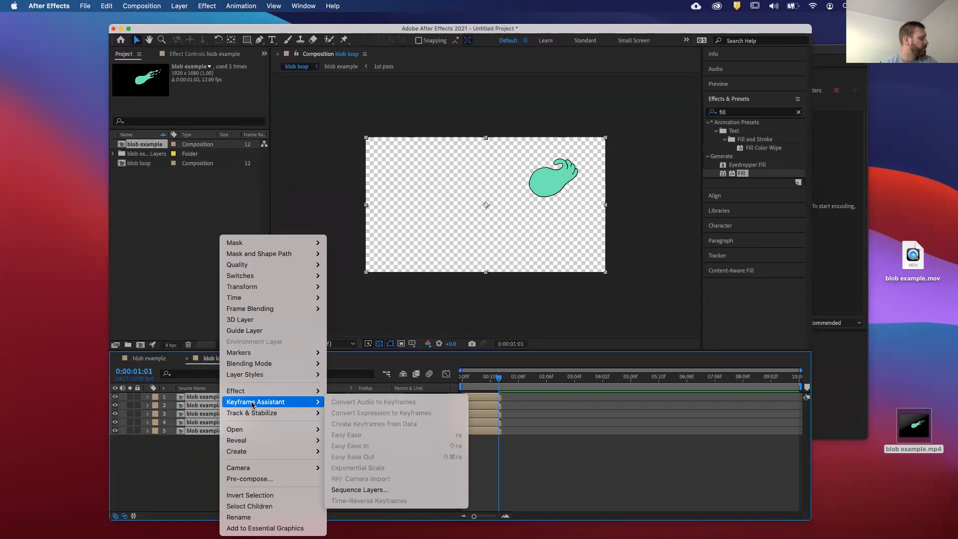
{"action": "left_click", "coordinate": [414, 490]}
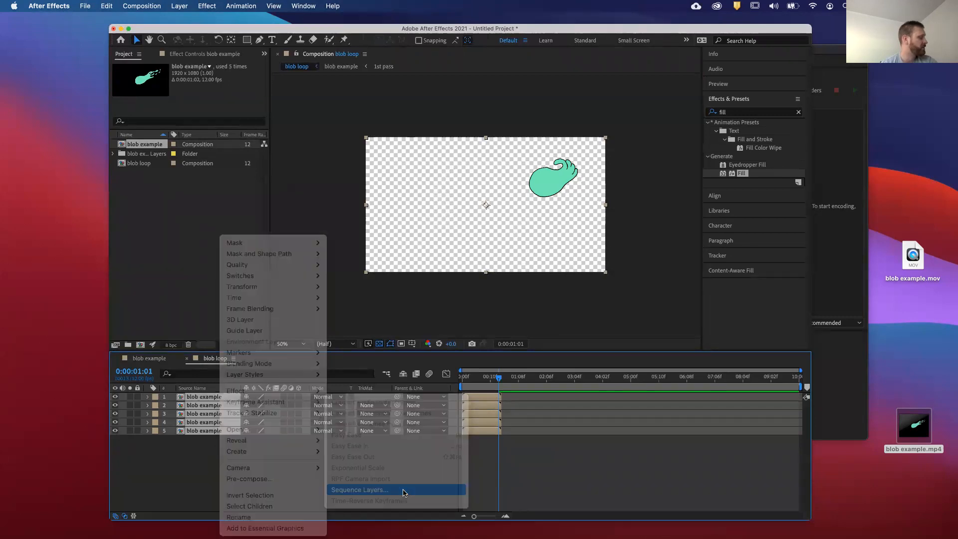
{"action": "left_click", "coordinate": [559, 303]}
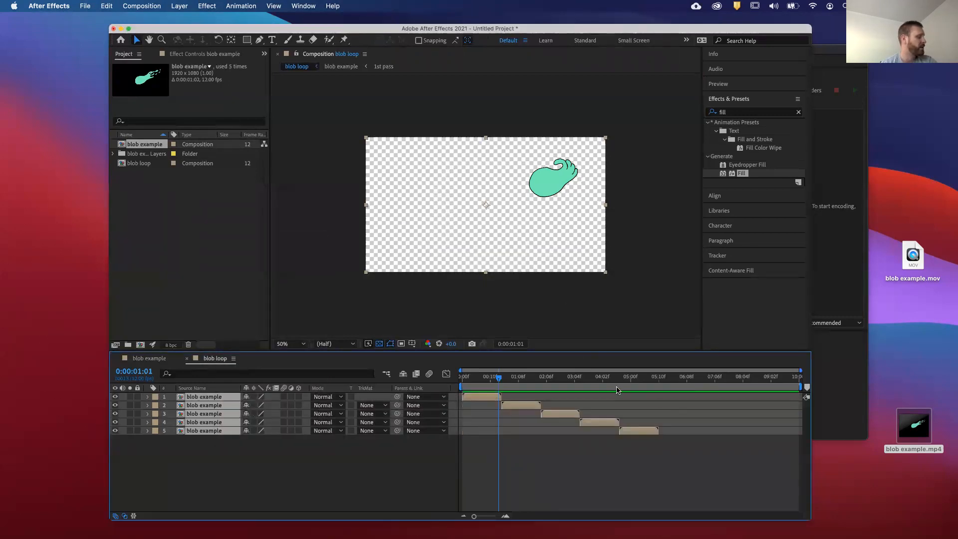
Step: Play the blob loop composition from the start to check the repeated animation
{"action": "left_click_drag", "start_coordinate": [555, 379], "coordinate": [462, 378]}
{"action": "key", "text": "space"}
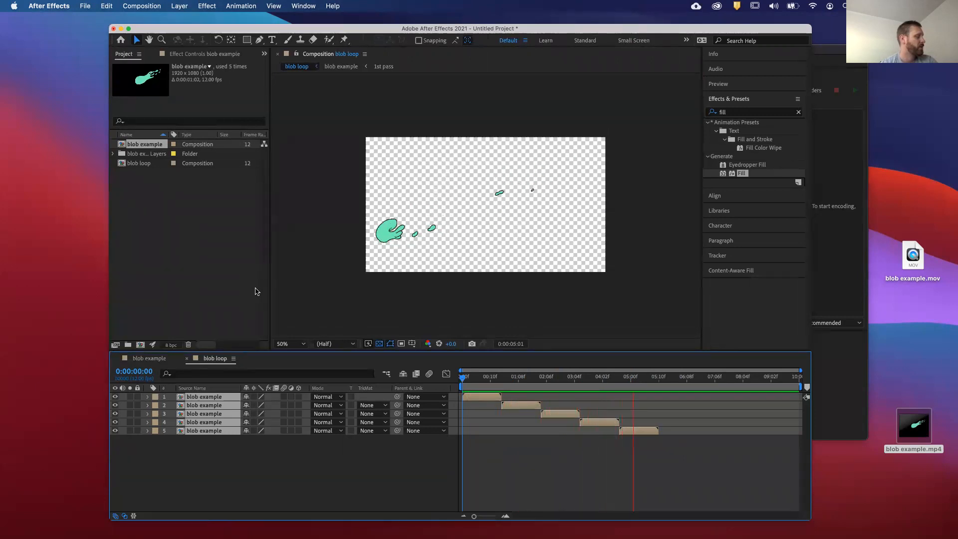
{"action": "key", "text": "space"}
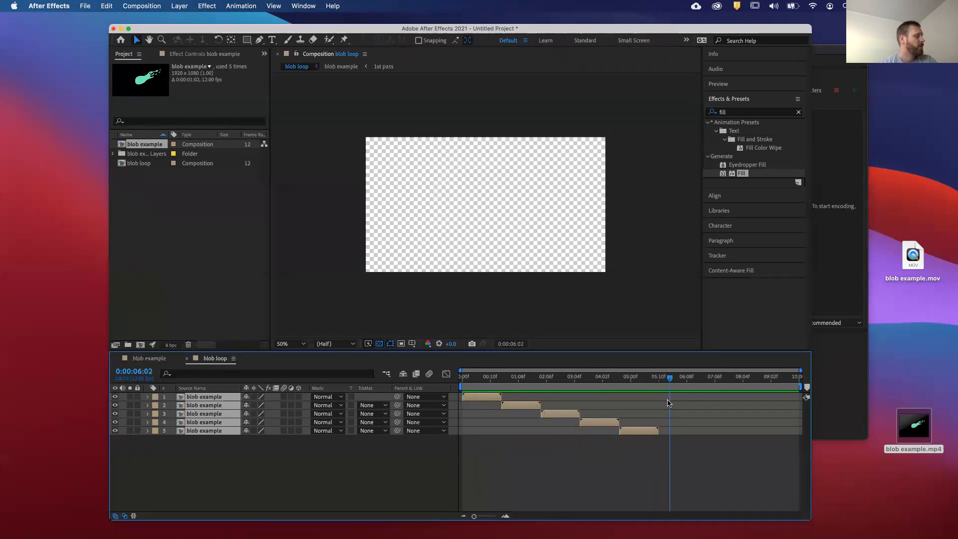
Step: End the blob loop work area at 0:00:05:09, where the last layer finishes, and trim the composition to the work area
{"action": "left_click", "coordinate": [656, 379]}
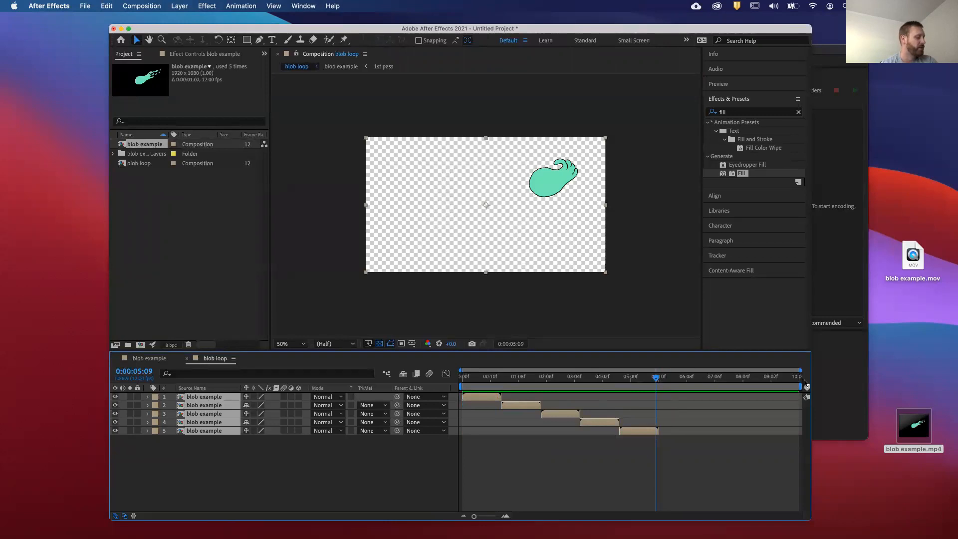
{"action": "left_click_drag", "start_coordinate": [805, 387], "coordinate": [657, 387]}
{"action": "right_click", "coordinate": [624, 387]}
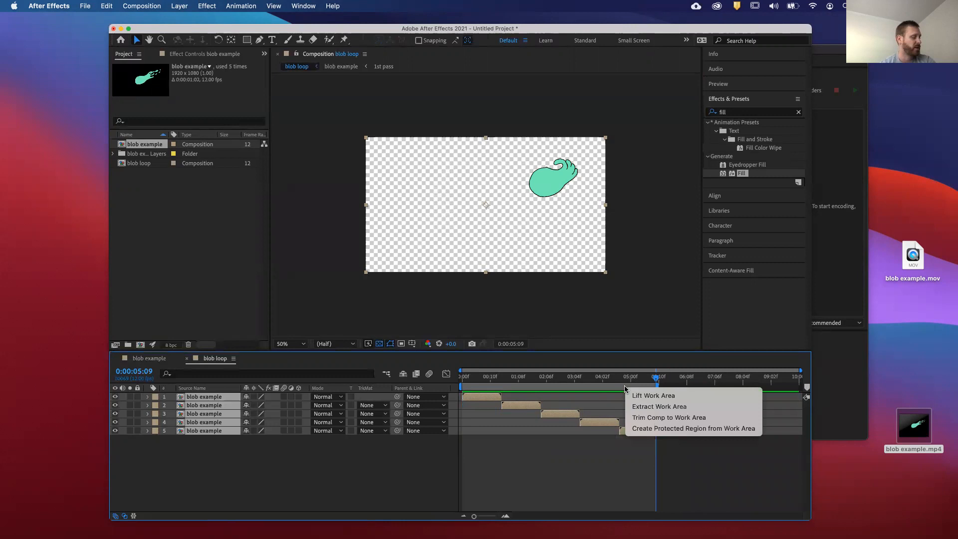
{"action": "left_click", "coordinate": [678, 423]}
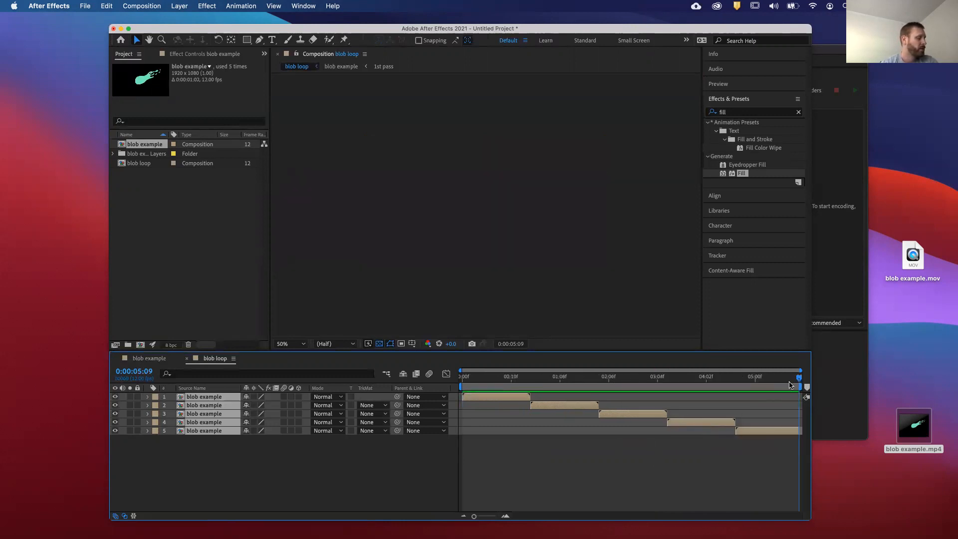
Step: Play the trimmed blob loop composition to check the repeated animation
{"action": "left_click", "coordinate": [781, 384]}
{"action": "key", "text": "space"}
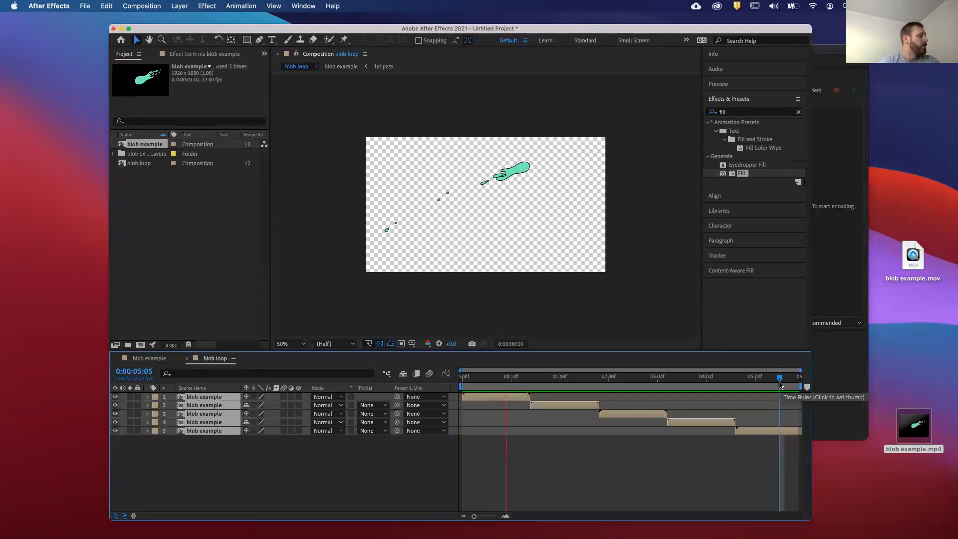
{"action": "key", "text": "space"}
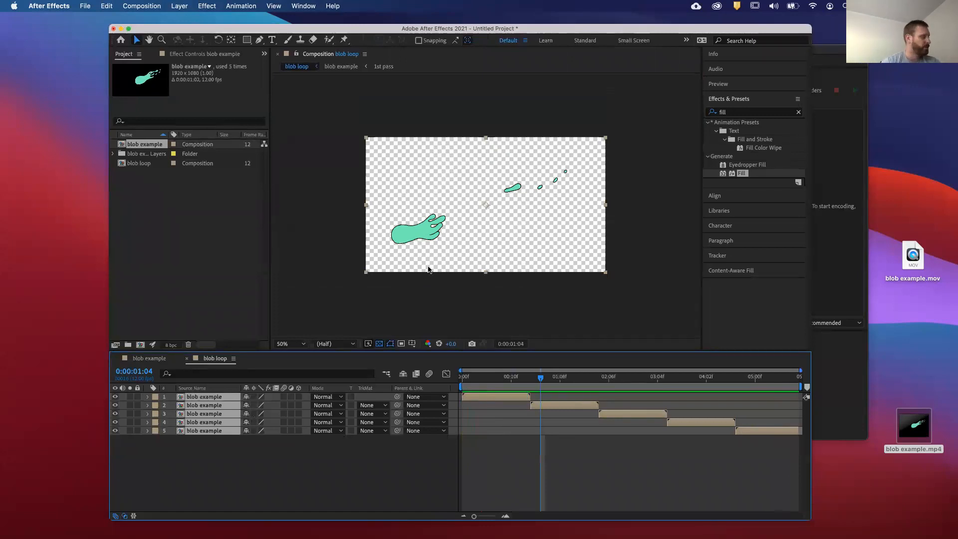
Step: Bring Adobe Media Encoder to the front and reposition its window lower over After Effects
{"action": "left_click_drag", "start_coordinate": [363, 29], "coordinate": [374, 26]}
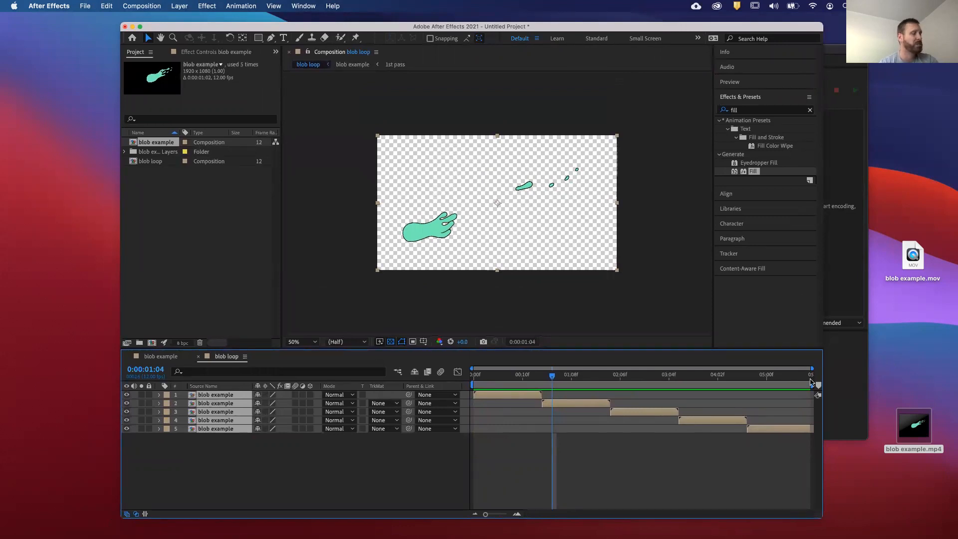
{"action": "left_click", "coordinate": [852, 386]}
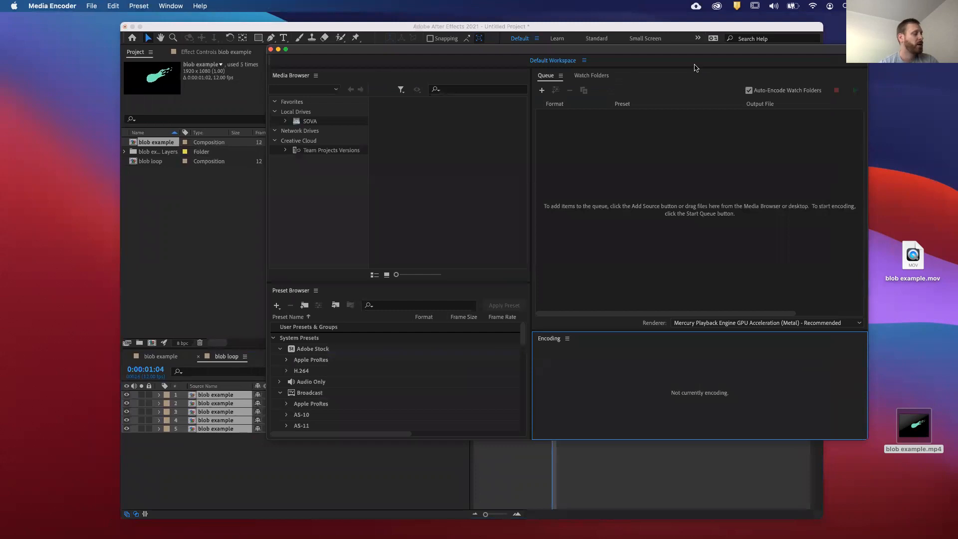
{"action": "left_click_drag", "start_coordinate": [656, 54], "coordinate": [645, 100]}
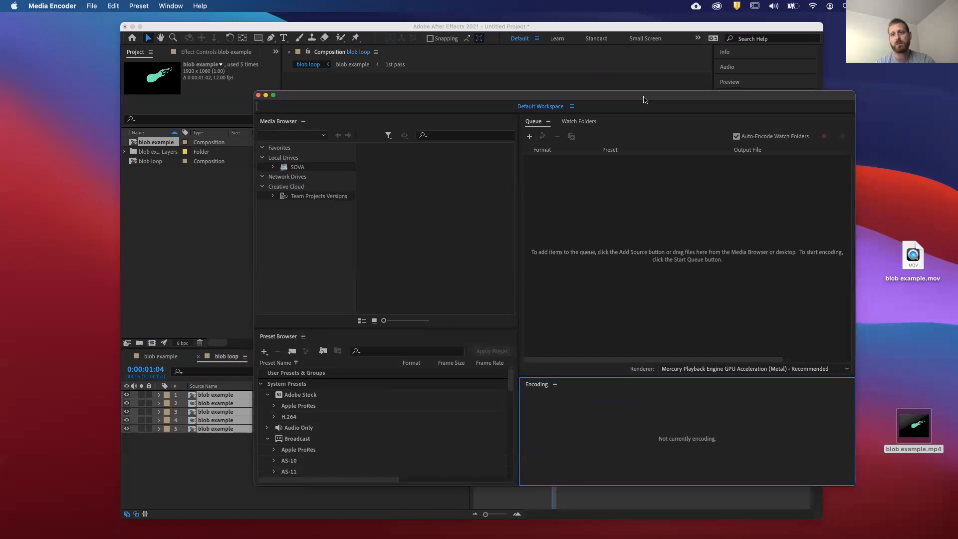
{"action": "left_click_drag", "start_coordinate": [597, 96], "coordinate": [585, 90]}
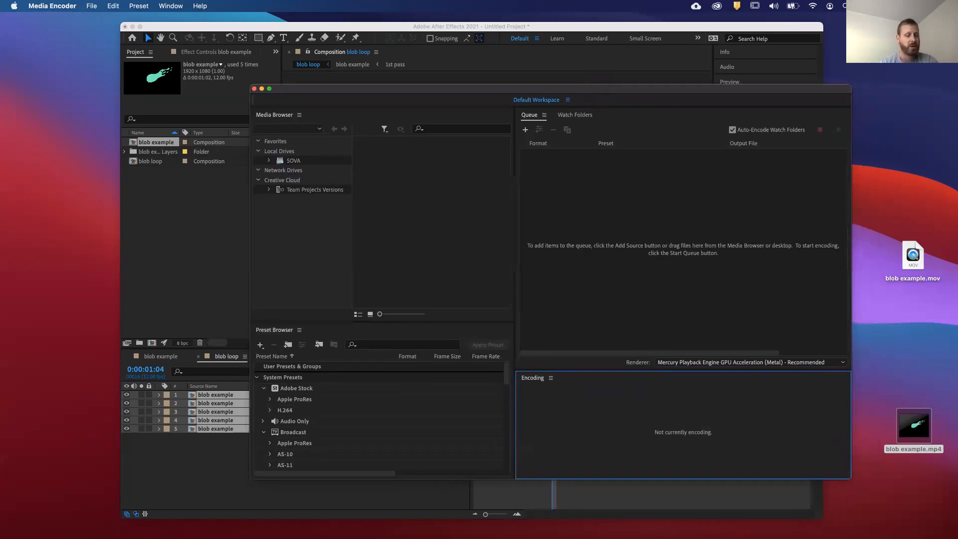
Step: Switch back to After Effects, add the blob loop composition to the Adobe Media Encoder queue, and cancel the Deep_Glow plugin warning
{"action": "mouse_move", "coordinate": [563, 520]}
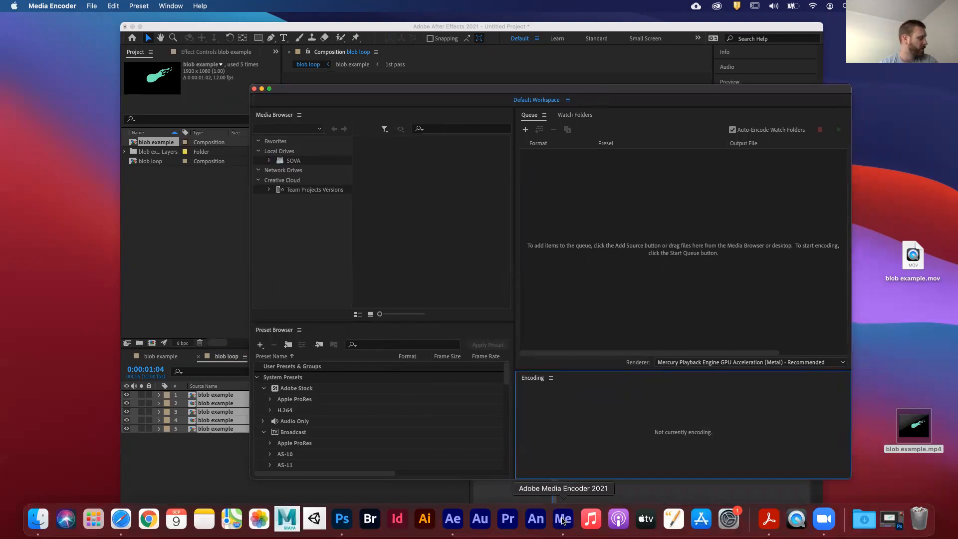
{"action": "left_click", "coordinate": [725, 30]}
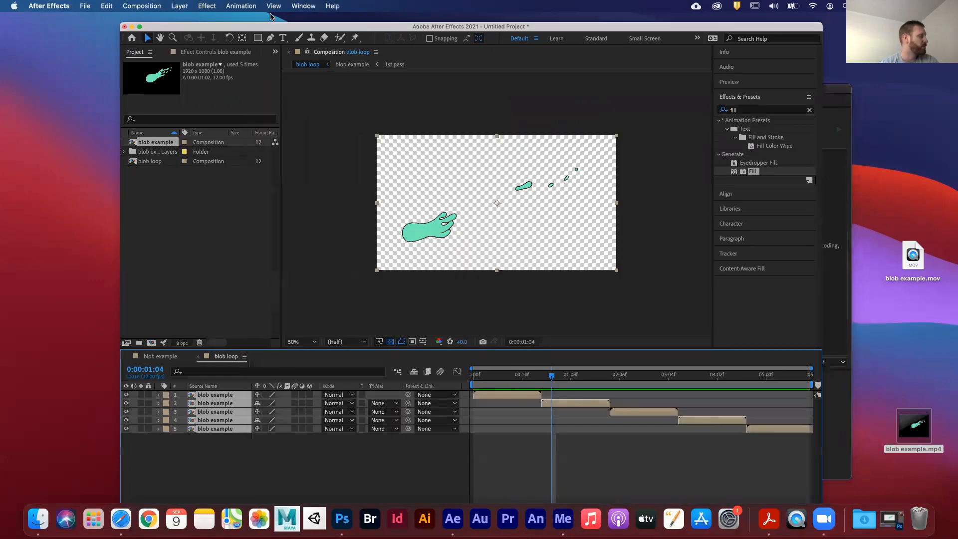
{"action": "left_click", "coordinate": [136, 5]}
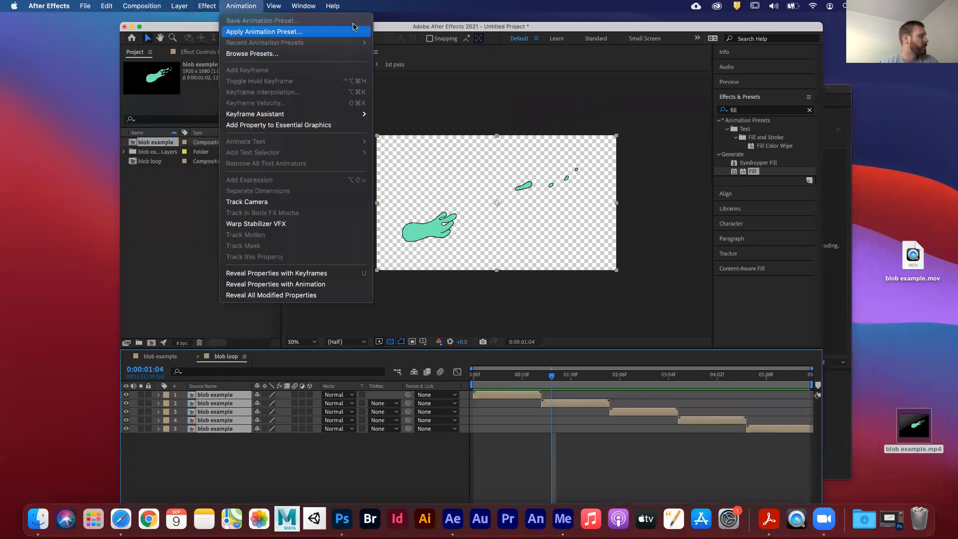
{"action": "left_click", "coordinate": [392, 28]}
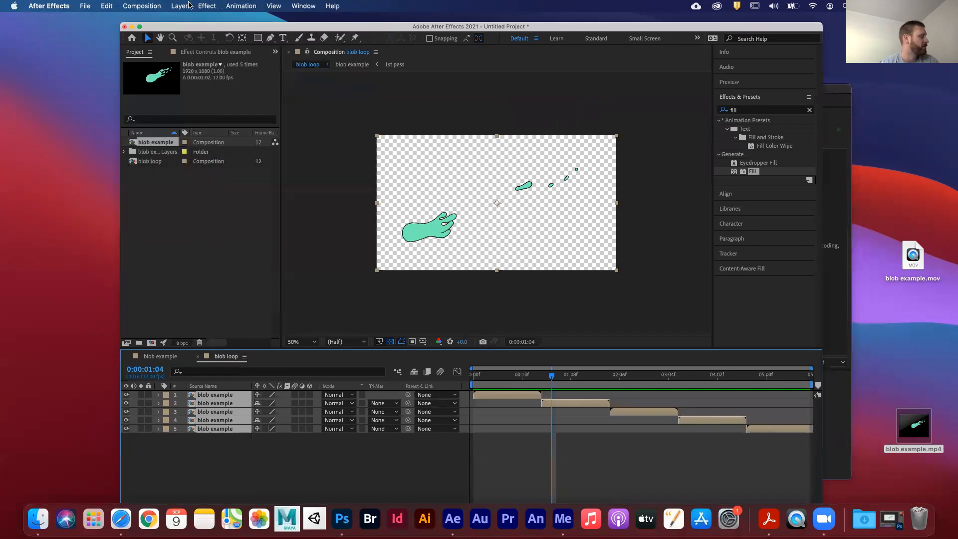
{"action": "left_click", "coordinate": [143, 6]}
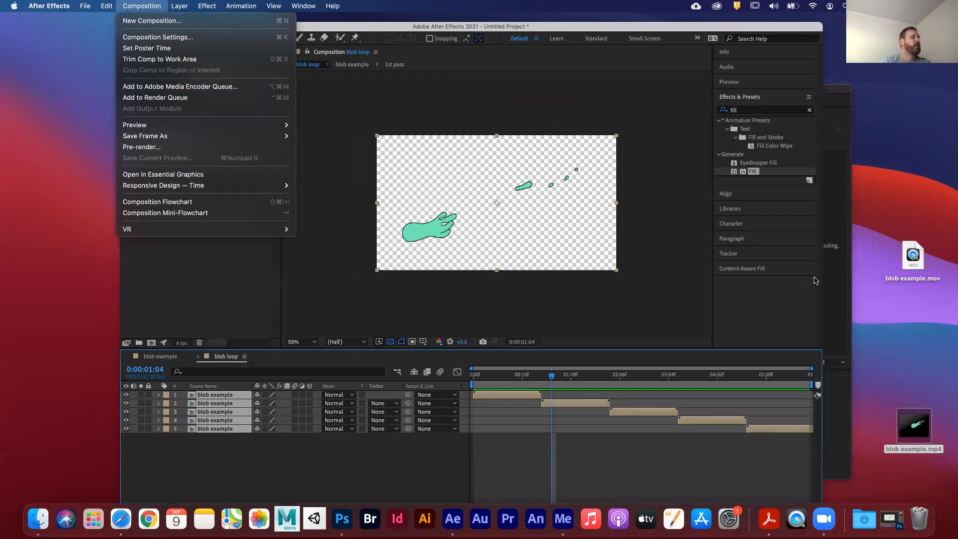
{"action": "left_click", "coordinate": [235, 93]}
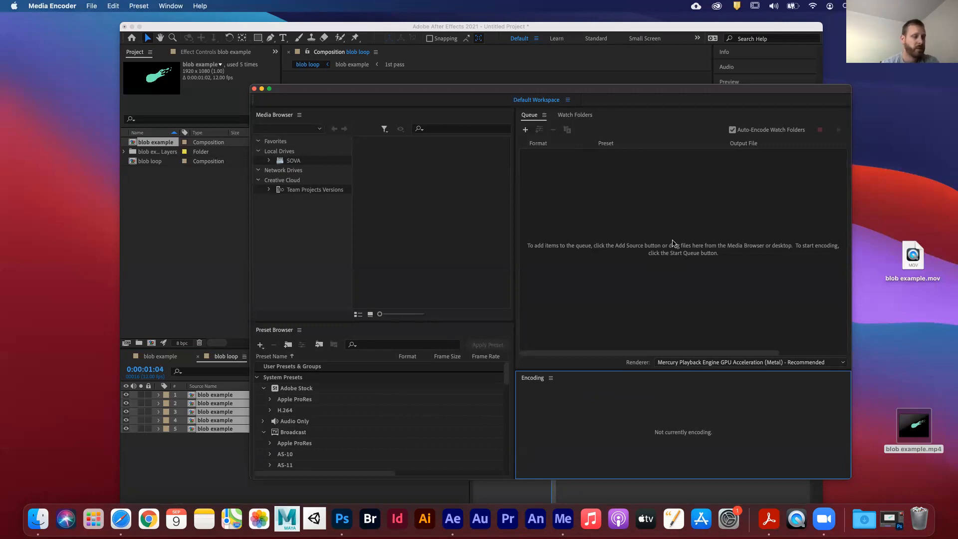
{"action": "left_click", "coordinate": [671, 186]}
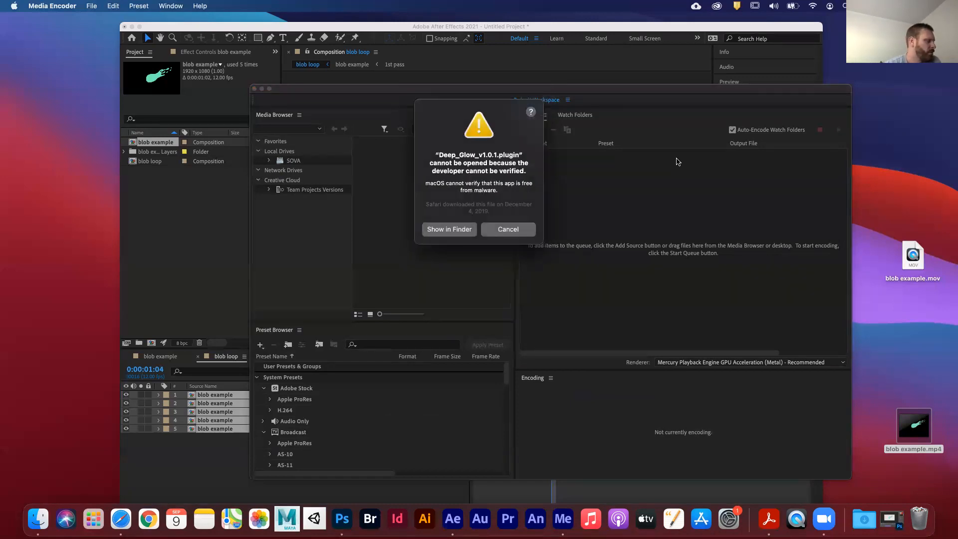
{"action": "left_click", "coordinate": [503, 232]}
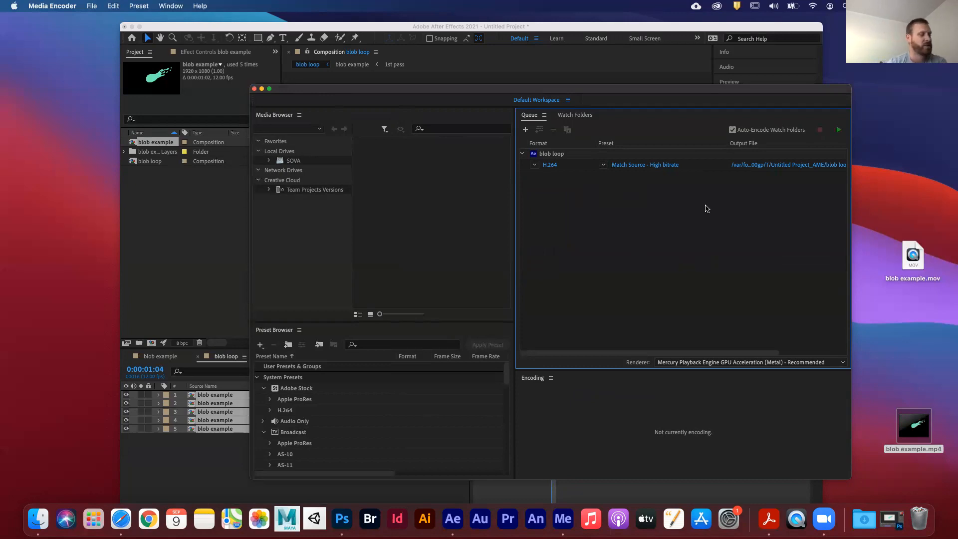
Step: Look at the save options for the queued blob loop's output file without changing them, and widen the Media Encoder window
{"action": "left_click", "coordinate": [793, 165]}
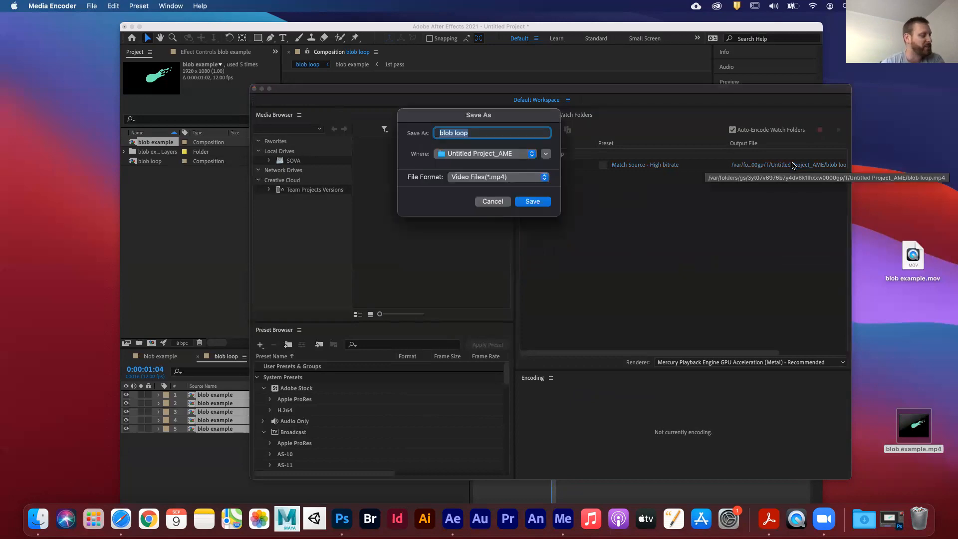
{"action": "left_click", "coordinate": [493, 202]}
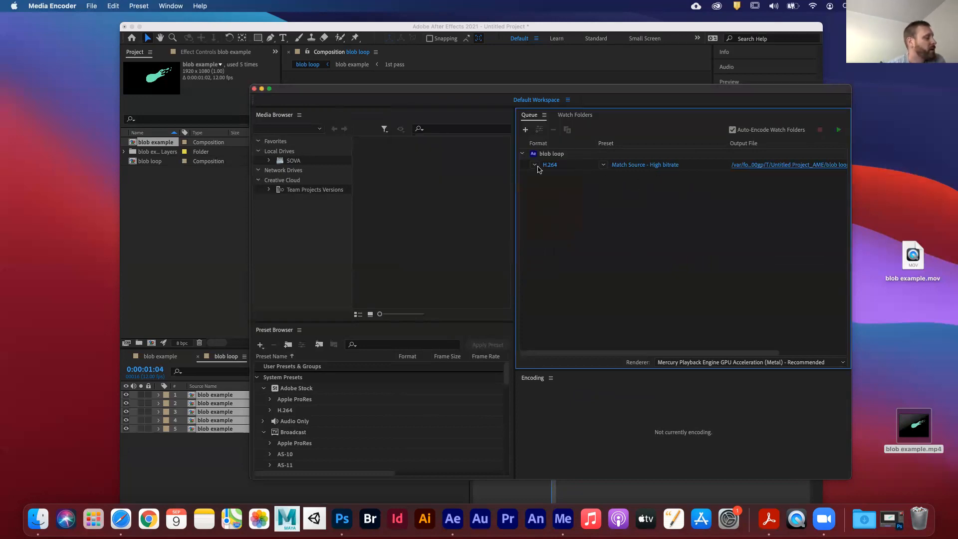
{"action": "left_click_drag", "start_coordinate": [851, 216], "coordinate": [889, 216]}
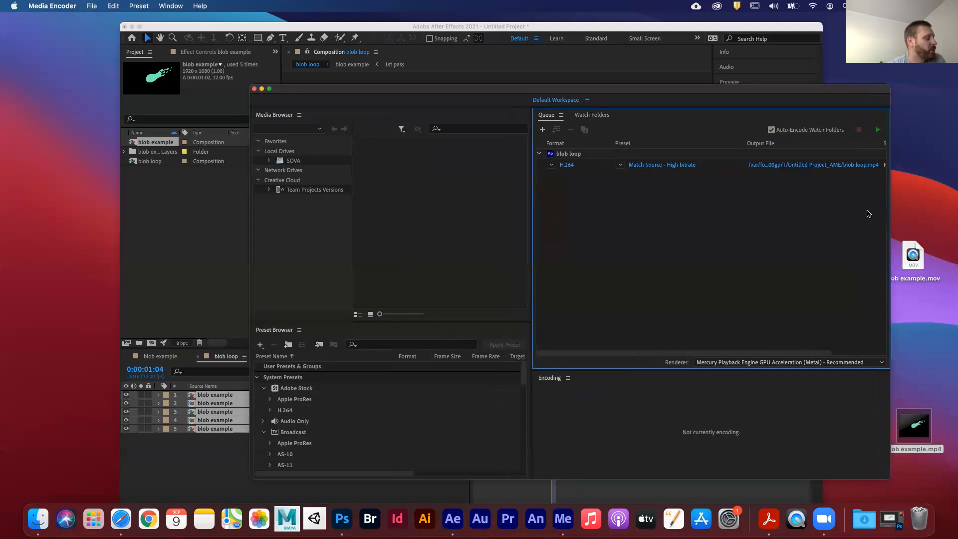
Step: Open the export settings of the queued blob loop and choose H.264 as the format
{"action": "mouse_move", "coordinate": [658, 166]}
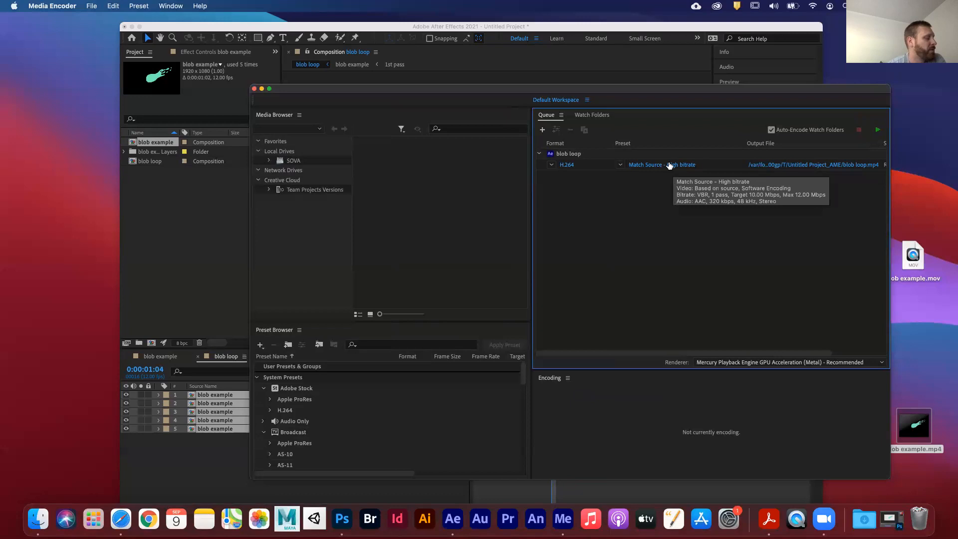
{"action": "left_click", "coordinate": [668, 165]}
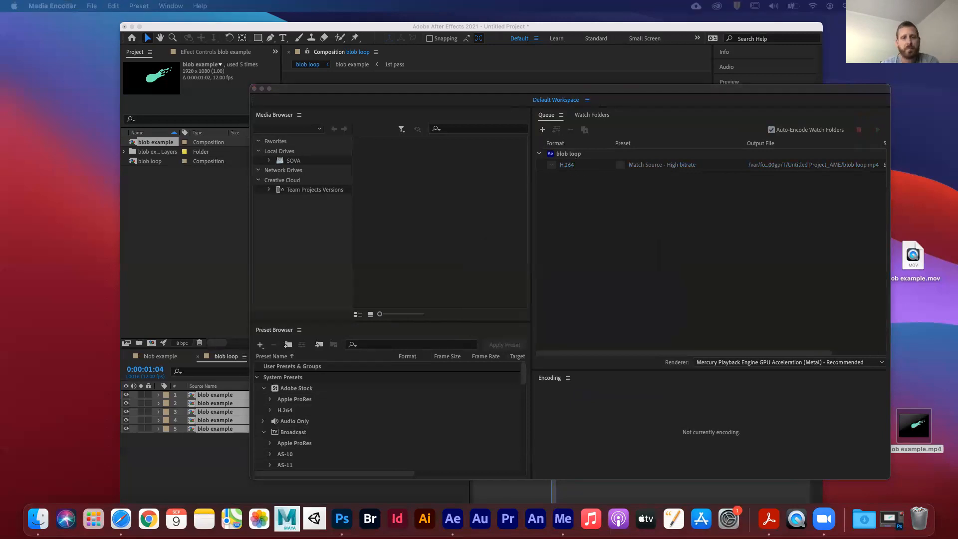
{"action": "left_click_drag", "start_coordinate": [843, 76], "coordinate": [528, 57]}
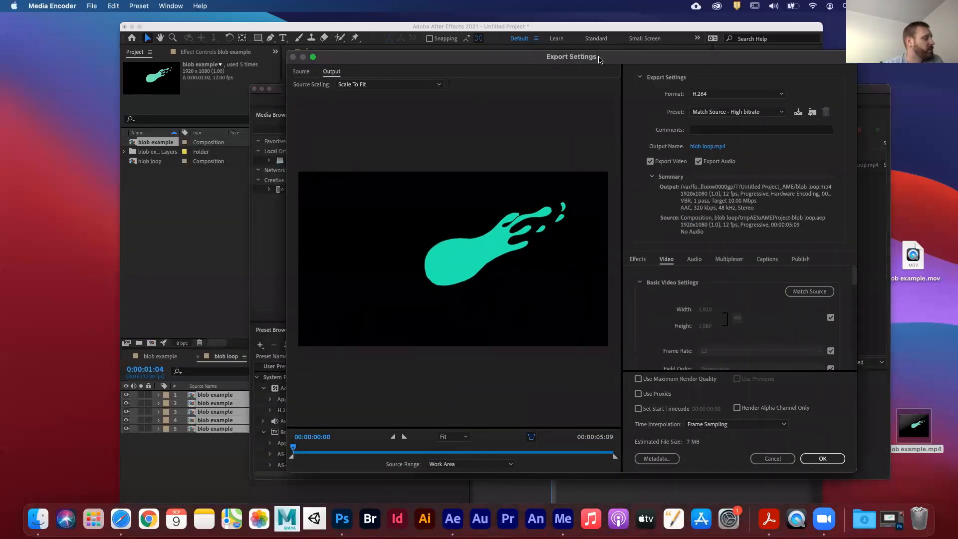
{"action": "left_click", "coordinate": [729, 94]}
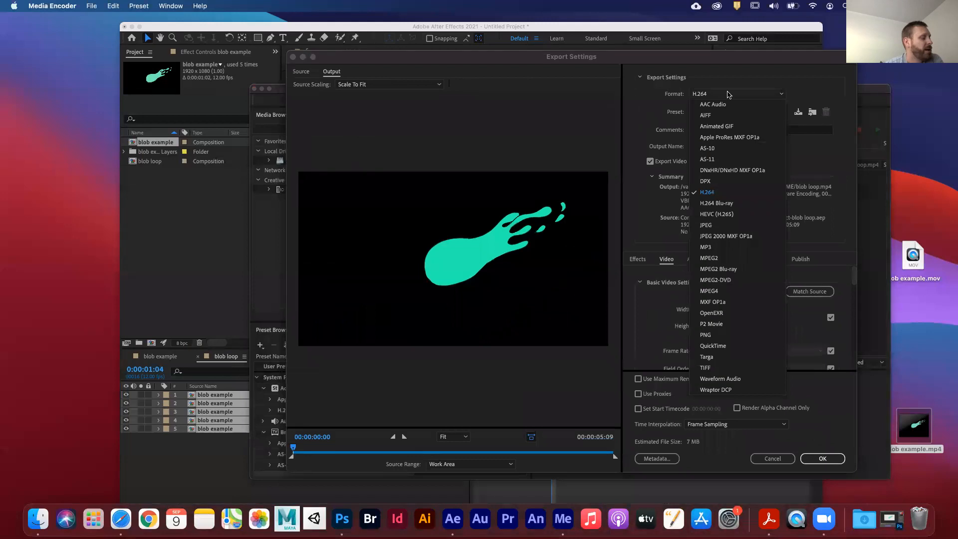
{"action": "left_click", "coordinate": [740, 194]}
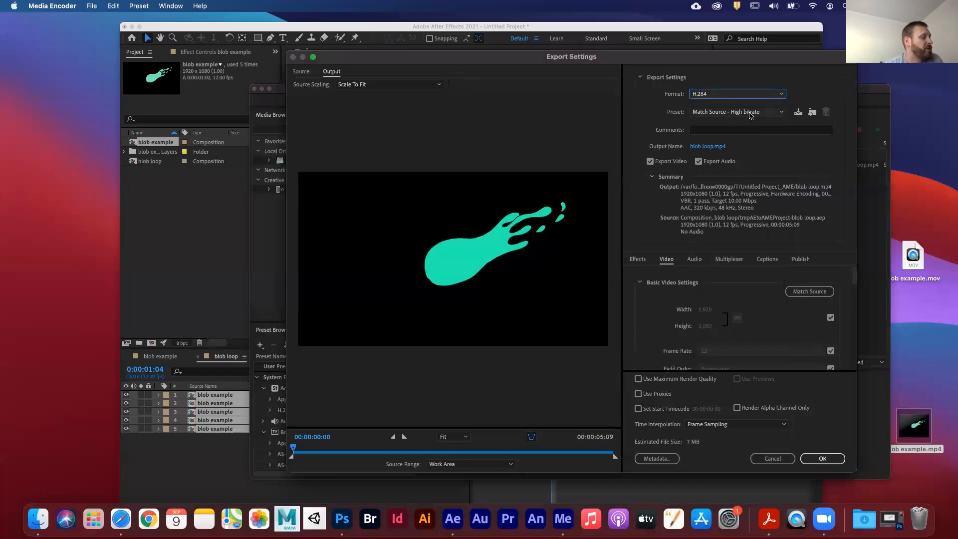
Step: Set the output file to save as blob loop on the Desktop in MP4 format
{"action": "left_click", "coordinate": [703, 146]}
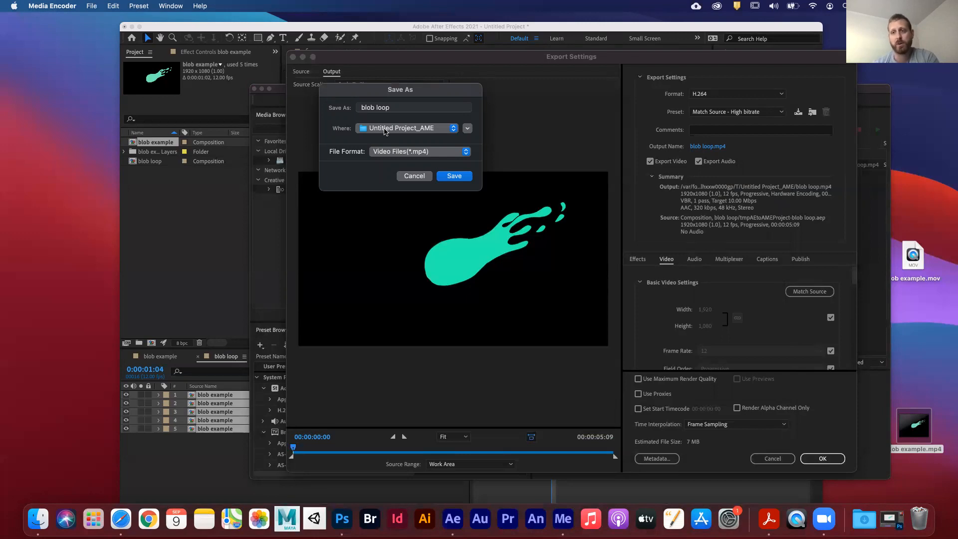
{"action": "left_click", "coordinate": [435, 130]}
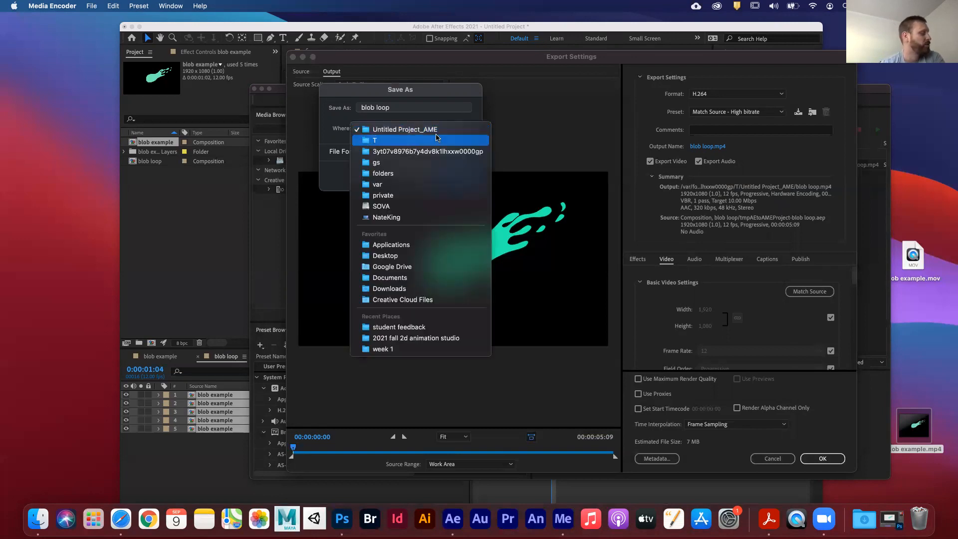
{"action": "left_click", "coordinate": [399, 258]}
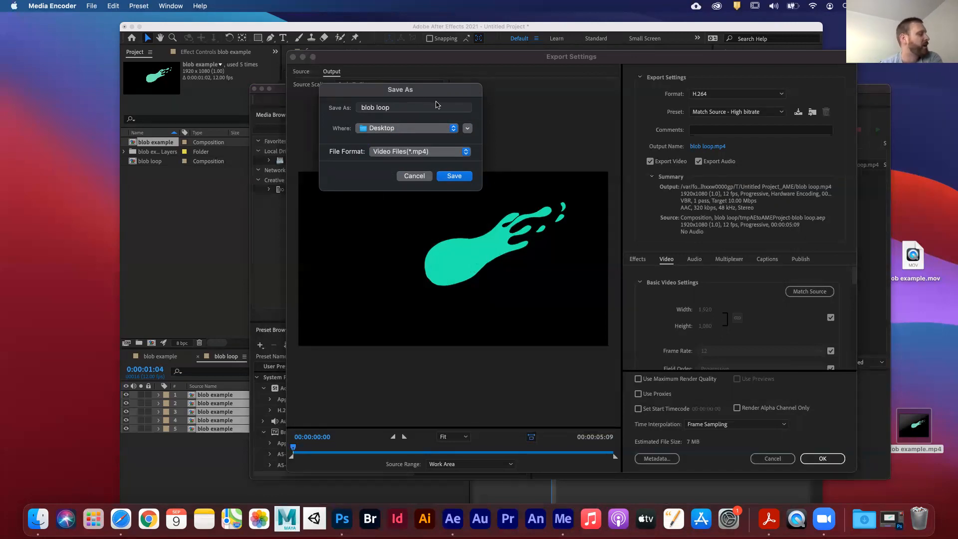
{"action": "left_click_drag", "start_coordinate": [435, 85], "coordinate": [616, 82]}
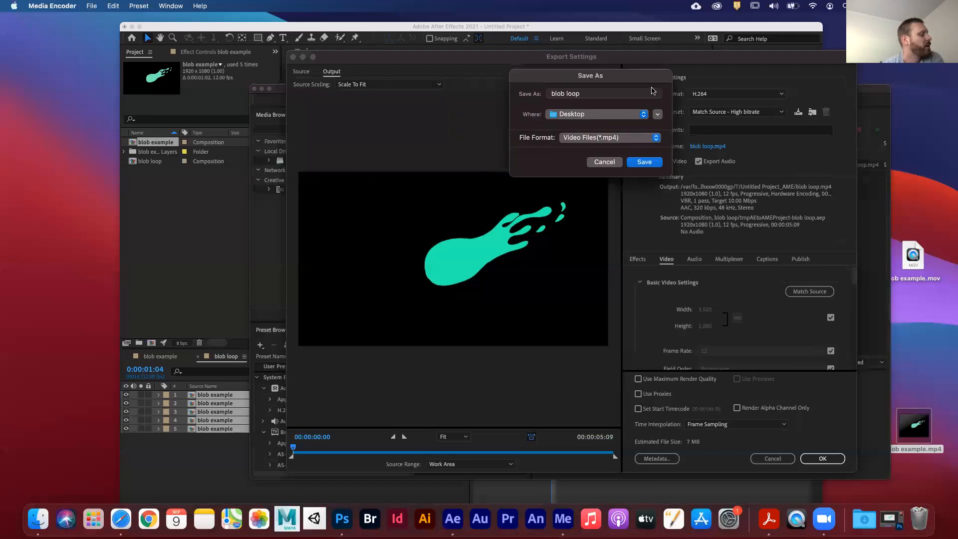
{"action": "left_click", "coordinate": [636, 172]}
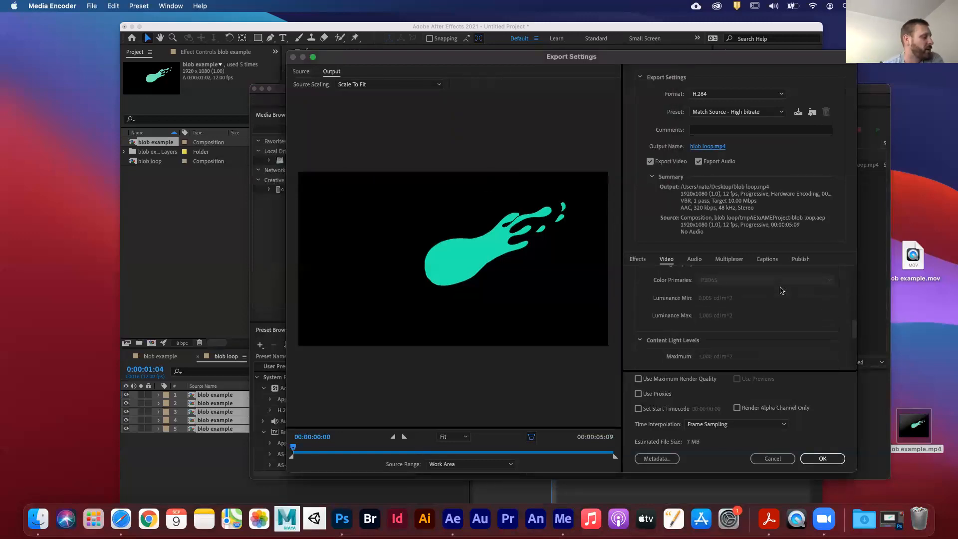
Step: Review the remaining video settings for the blob loop and accept the export settings
{"action": "scroll", "coordinate": [747, 305], "scroll_direction": "down", "scroll_amount": 10}
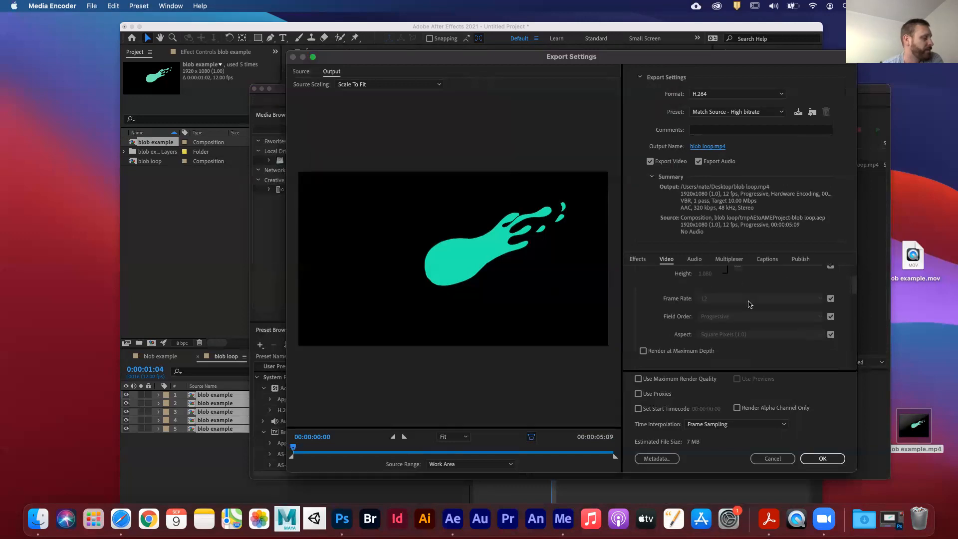
{"action": "scroll", "coordinate": [748, 304], "scroll_direction": "down", "scroll_amount": 5}
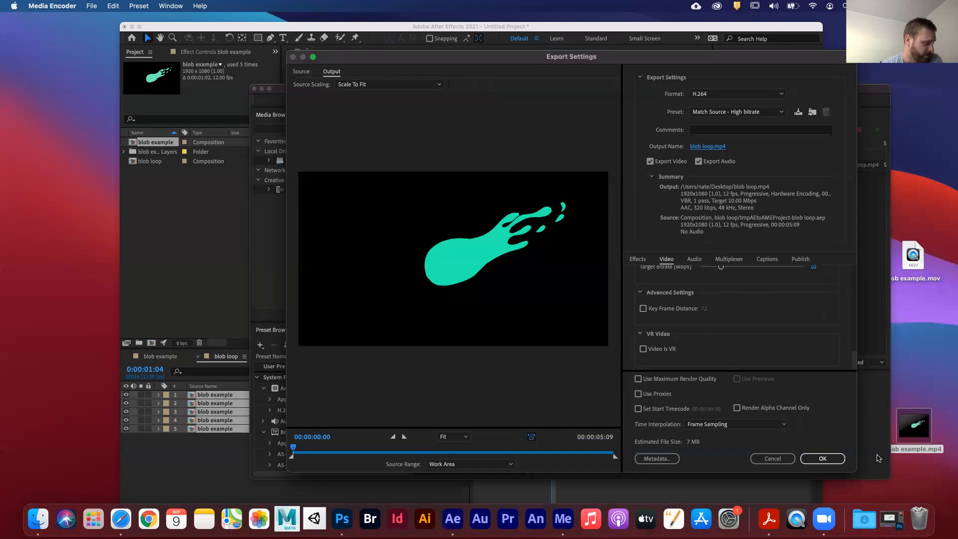
{"action": "left_click", "coordinate": [824, 460]}
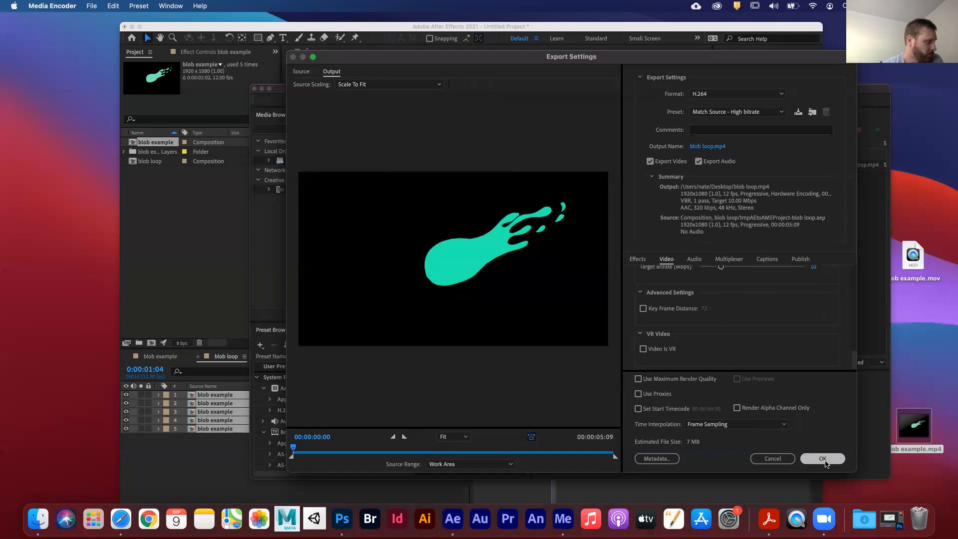
Step: Start encoding the queue, move the exported blob loop.mp4 to a clear spot on the desktop, and open it in QuickTime Player
{"action": "left_click", "coordinate": [878, 131]}
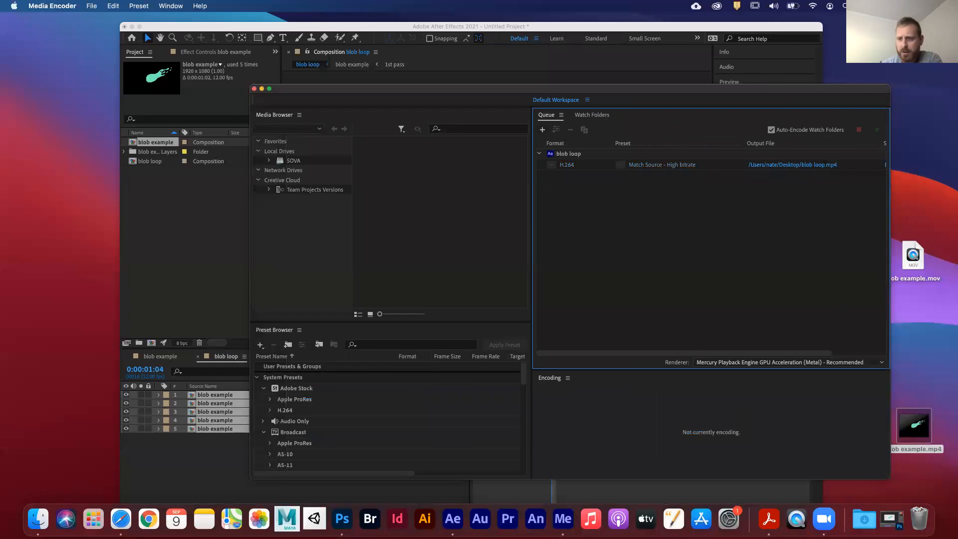
{"action": "left_click_drag", "start_coordinate": [913, 32], "coordinate": [921, 155]}
{"action": "double_click", "coordinate": [923, 144]}
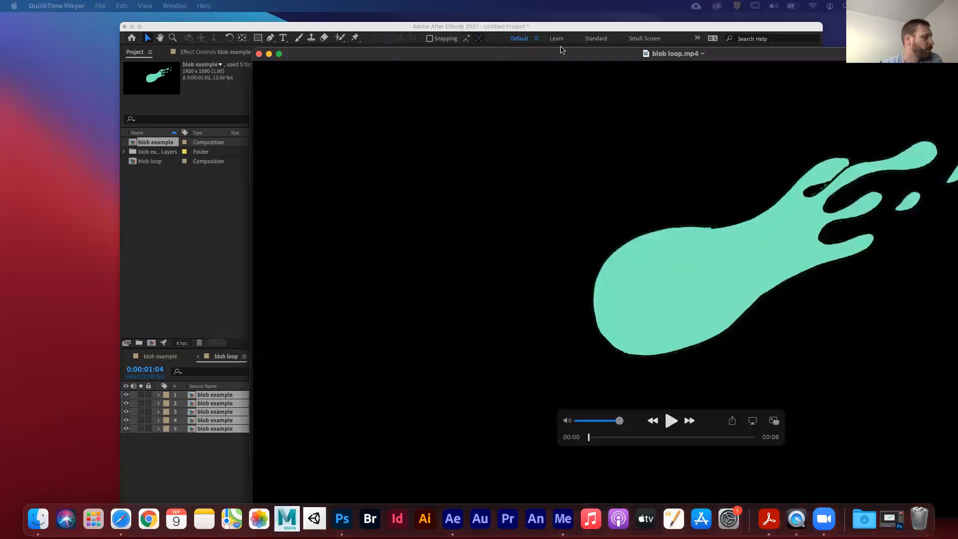
Step: Move the QuickTime window fully into view, play blob loop.mp4, and close it
{"action": "left_click_drag", "start_coordinate": [659, 52], "coordinate": [476, 26]}
{"action": "key", "text": "space"}
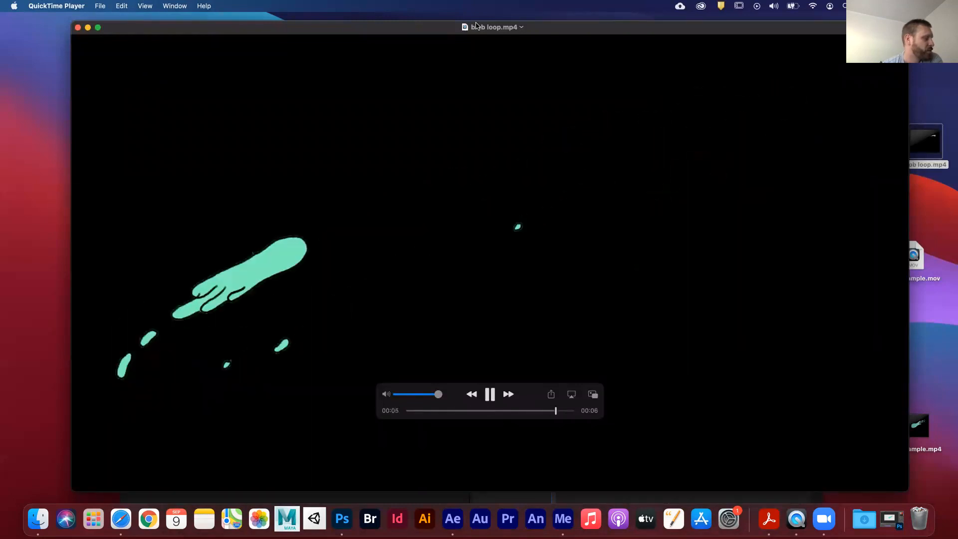
{"action": "left_click", "coordinate": [76, 28]}
Step: Remove the finished blob loop item from the Media Encoder queue and switch back to After Effects
{"action": "left_click", "coordinate": [586, 159]}
{"action": "left_click", "coordinate": [592, 169]}
{"action": "key", "text": "Delete"}
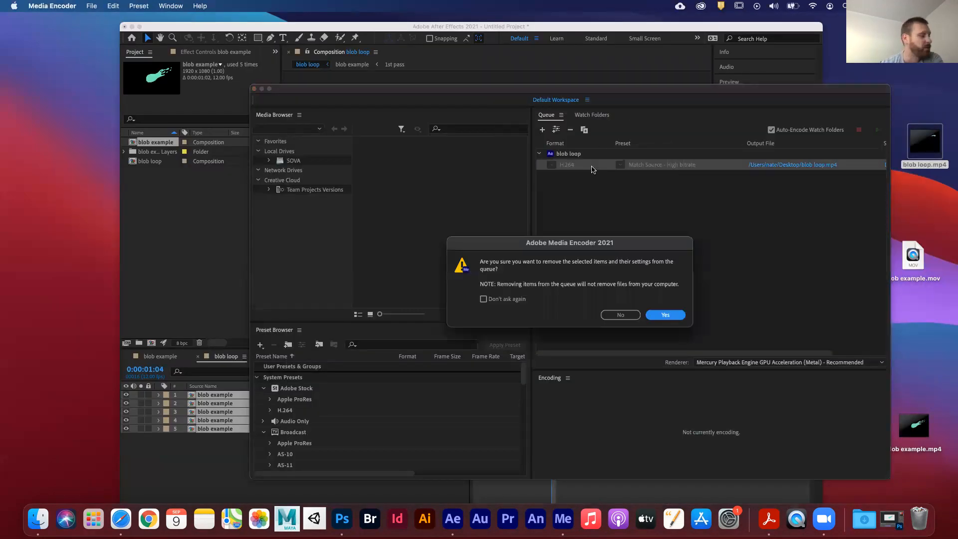
{"action": "left_click", "coordinate": [666, 315]}
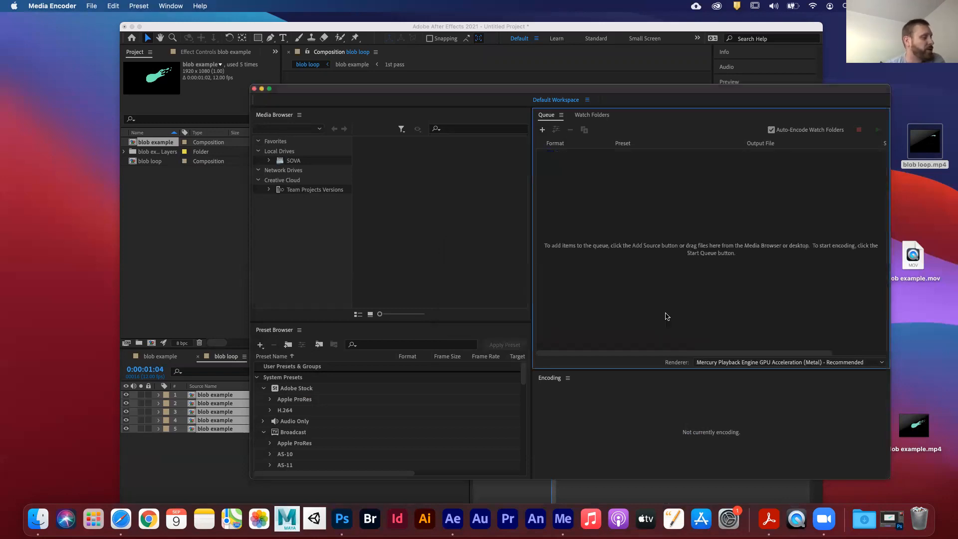
{"action": "left_click", "coordinate": [721, 30]}
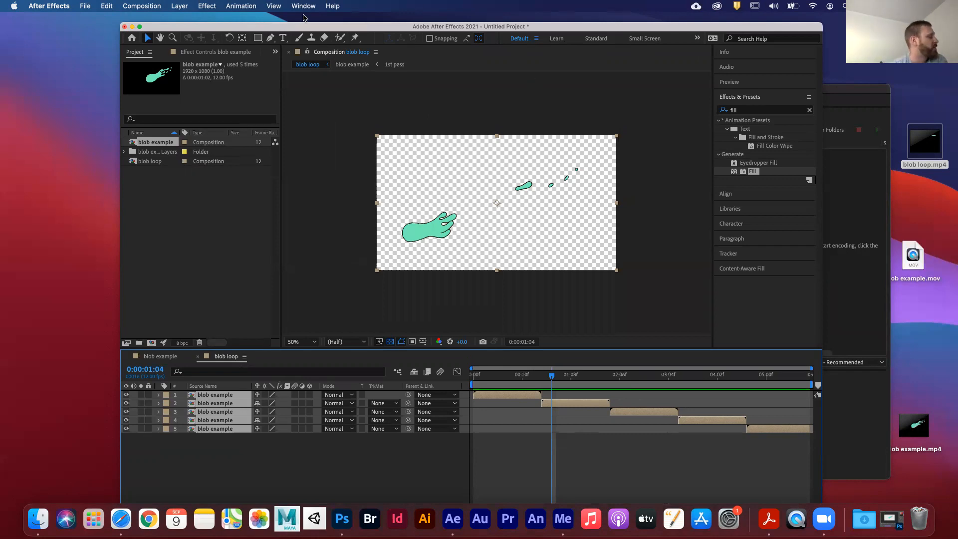
Step: Add the blob loop composition to the render queue and accept its render settings at Best quality and Full resolution
{"action": "left_click_drag", "start_coordinate": [252, 30], "coordinate": [244, 19]}
{"action": "left_click", "coordinate": [123, 5]}
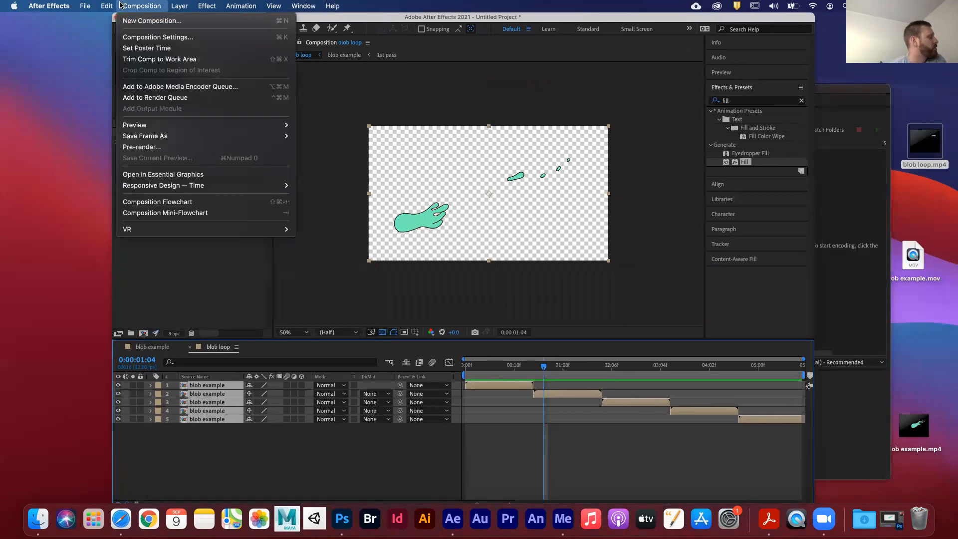
{"action": "left_click", "coordinate": [194, 98]}
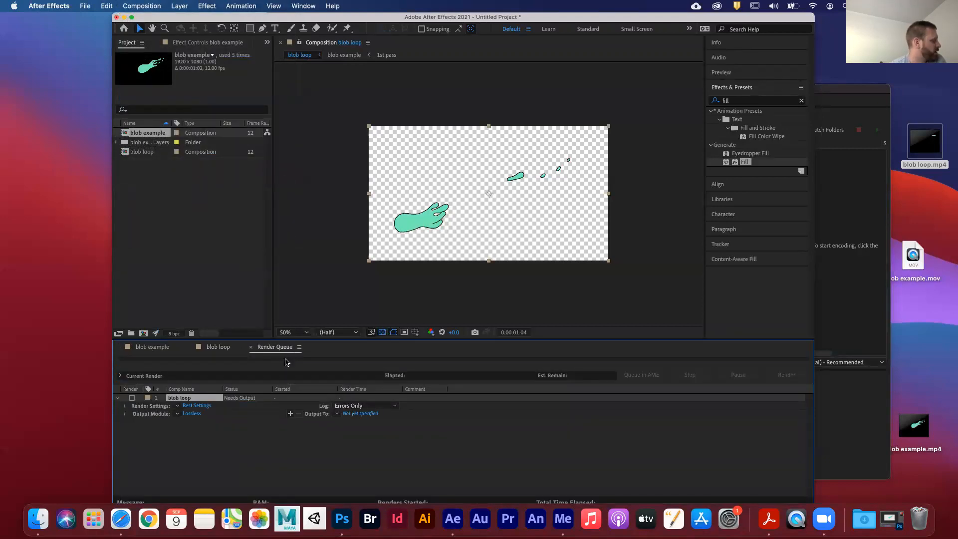
{"action": "left_click", "coordinate": [202, 407]}
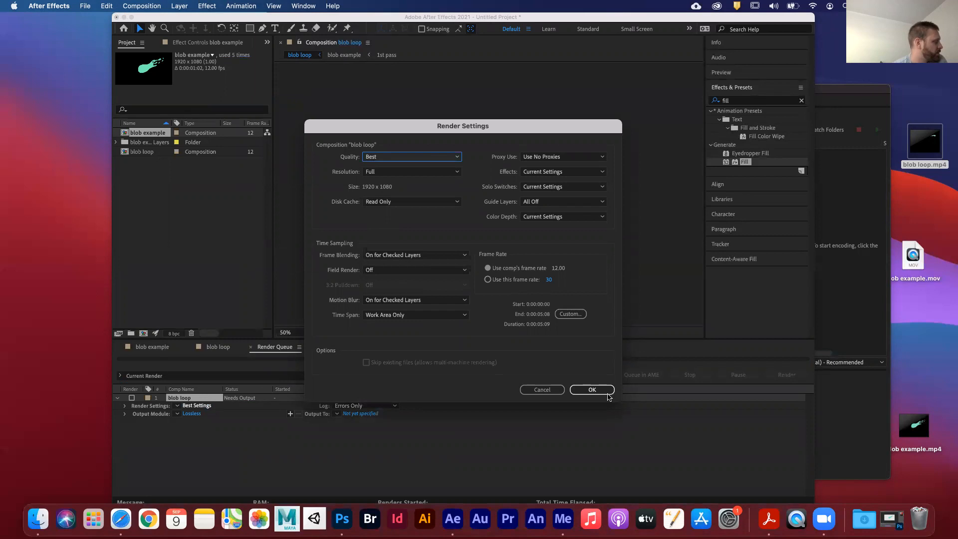
{"action": "left_click", "coordinate": [606, 392]}
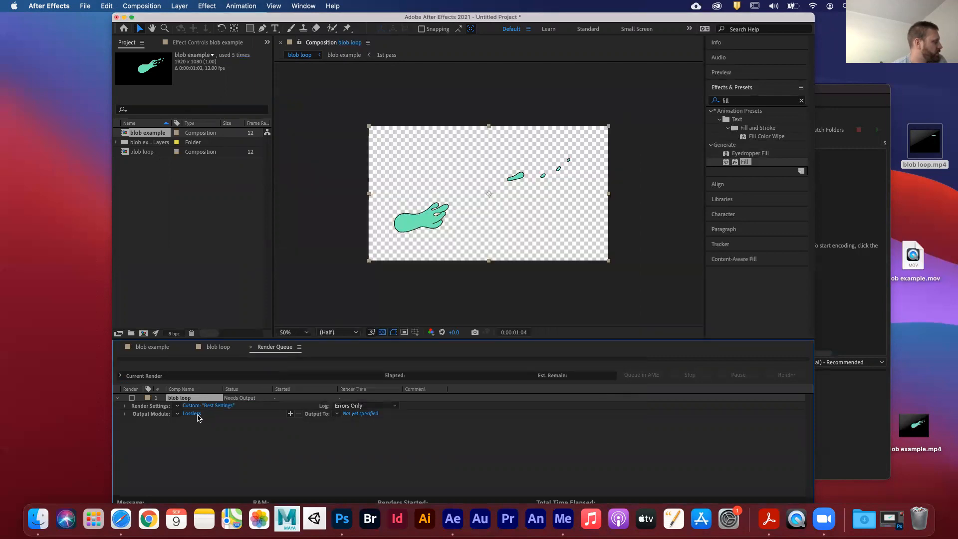
Step: Examine the output module's QuickTime format and channel options and the output file destination, cancelling both dialogs
{"action": "left_click", "coordinate": [191, 414]}
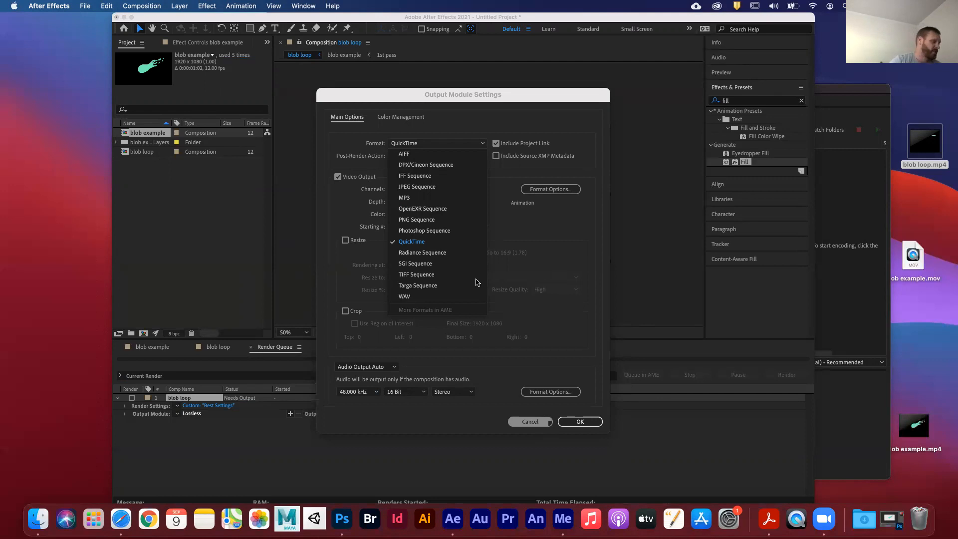
{"action": "left_click", "coordinate": [432, 242]}
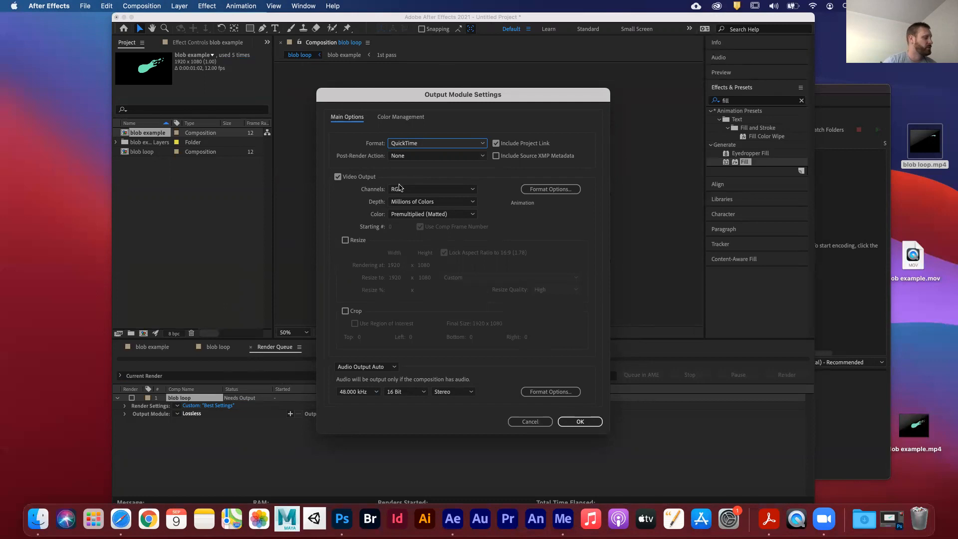
{"action": "left_click", "coordinate": [400, 190]}
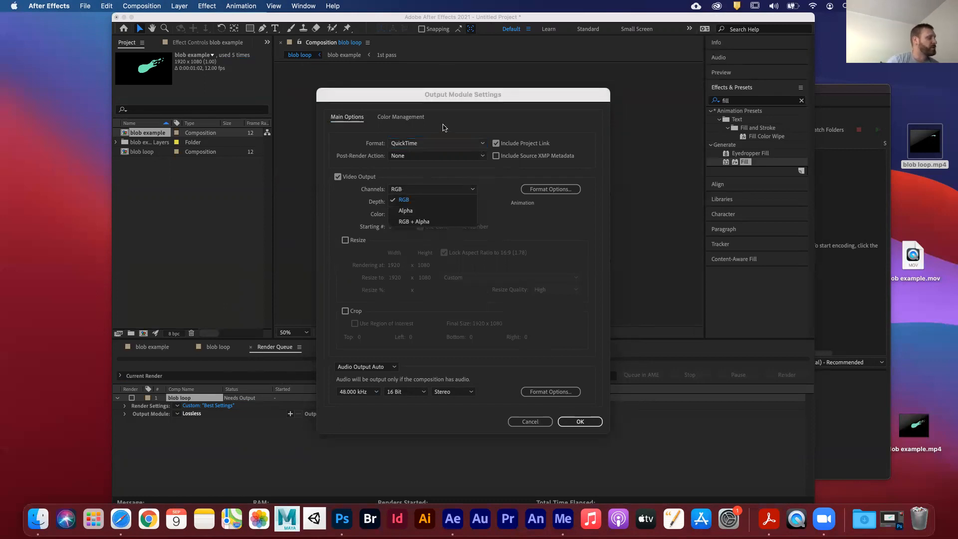
{"action": "left_click", "coordinate": [483, 93]}
{"action": "left_click_drag", "start_coordinate": [483, 92], "coordinate": [552, 94]}
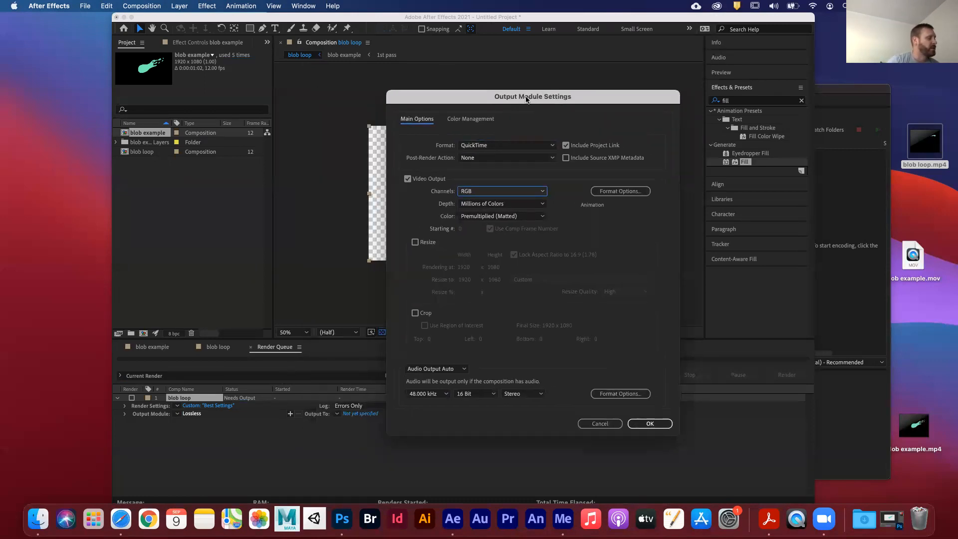
{"action": "left_click", "coordinate": [500, 191]}
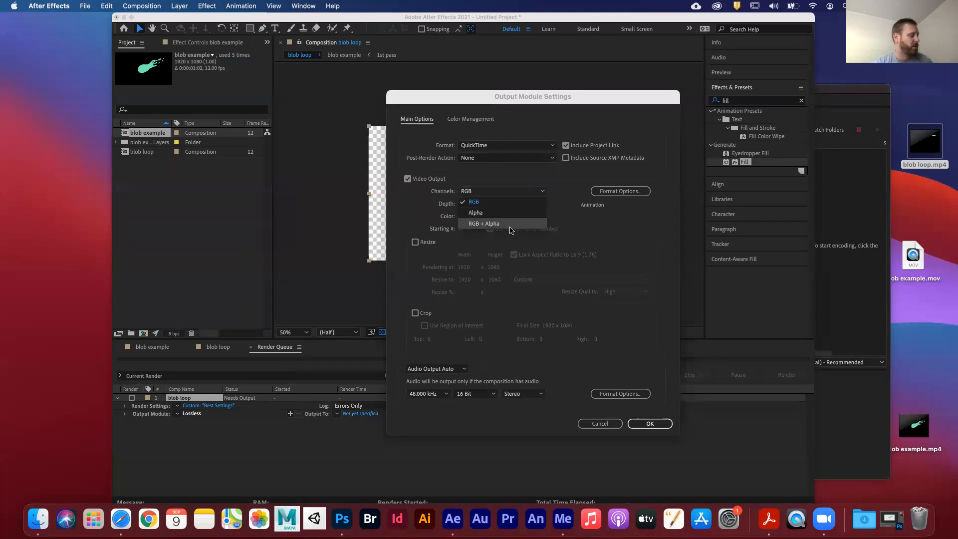
{"action": "left_click", "coordinate": [614, 425]}
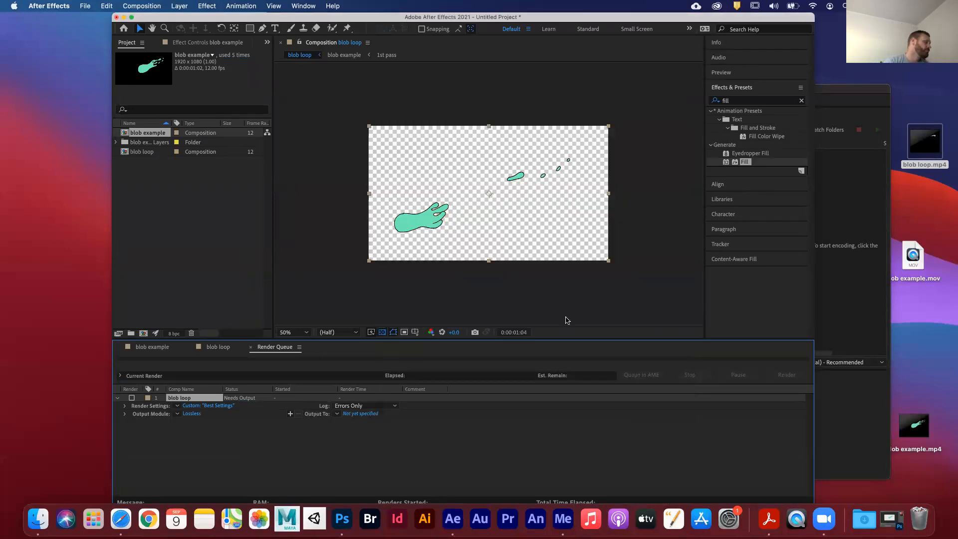
{"action": "left_click", "coordinate": [358, 414]}
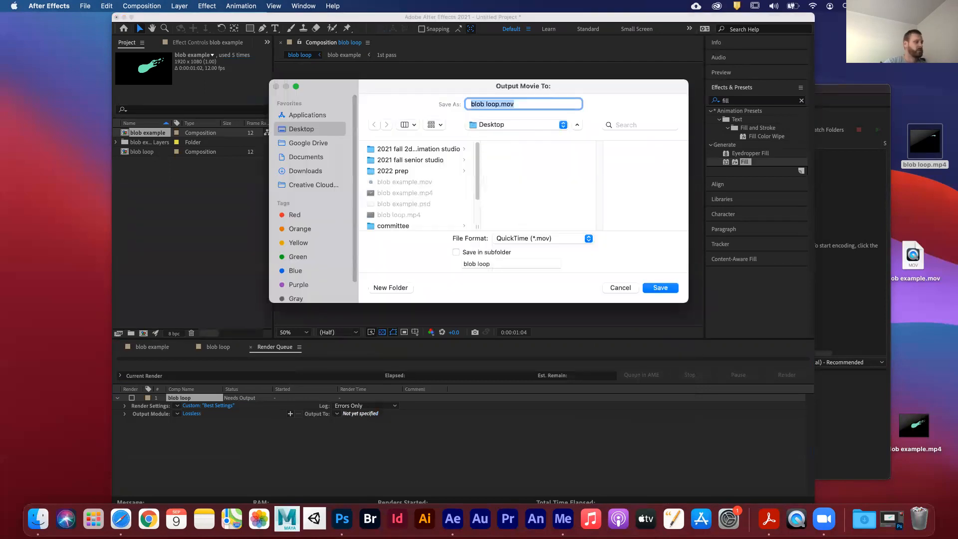
{"action": "left_click", "coordinate": [621, 290]}
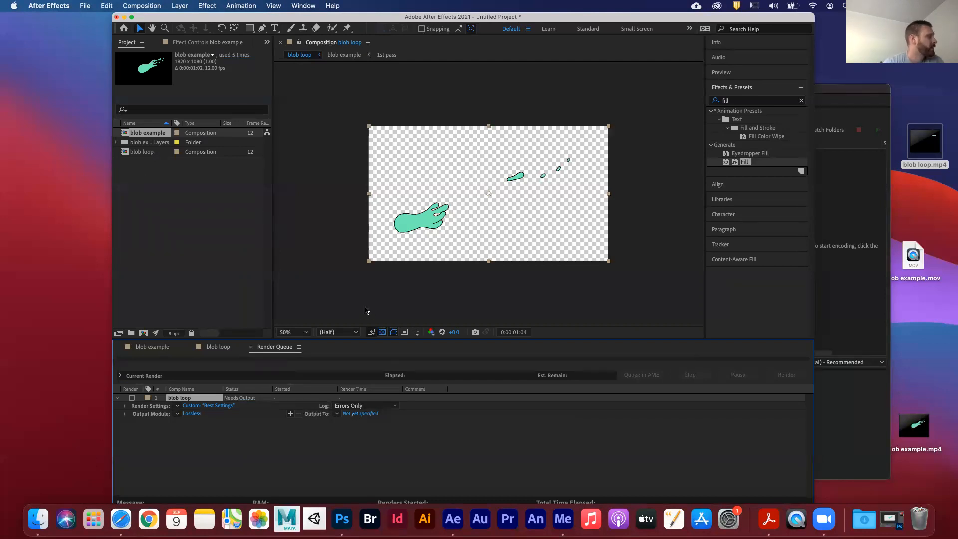
Step: Look over the blob example timeline, then return to blob loop at its first frame with no layers selected
{"action": "left_click", "coordinate": [153, 348]}
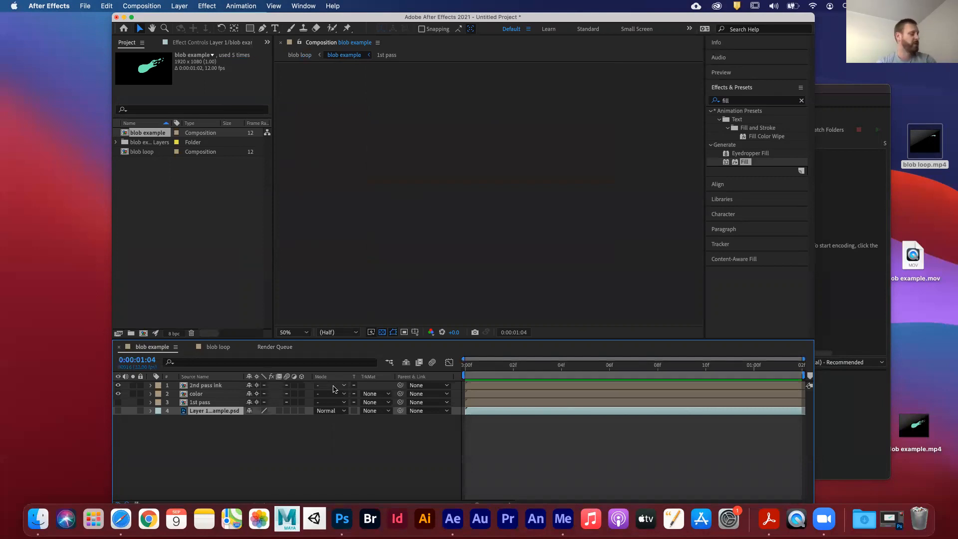
{"action": "left_click_drag", "start_coordinate": [624, 366], "coordinate": [306, 313]}
{"action": "left_click", "coordinate": [226, 345]}
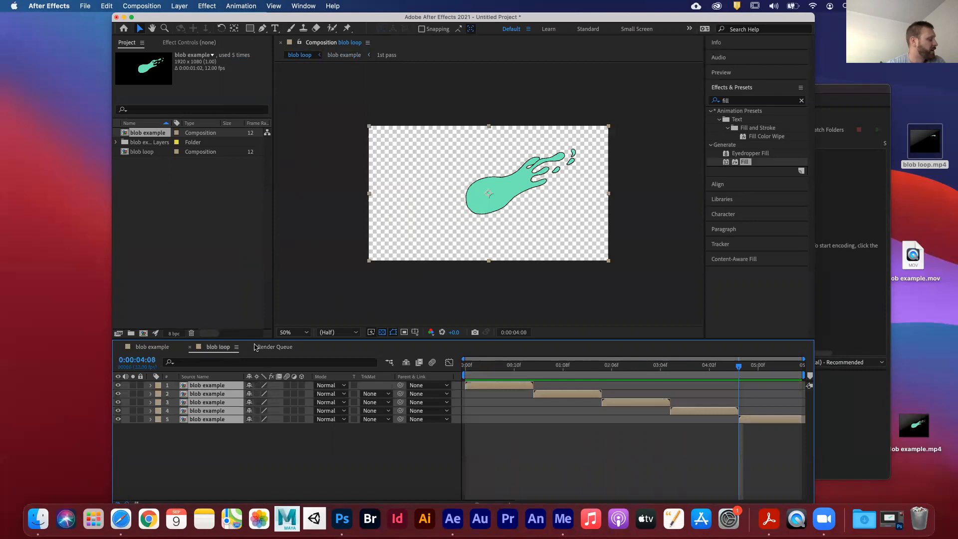
{"action": "left_click_drag", "start_coordinate": [587, 369], "coordinate": [362, 372]}
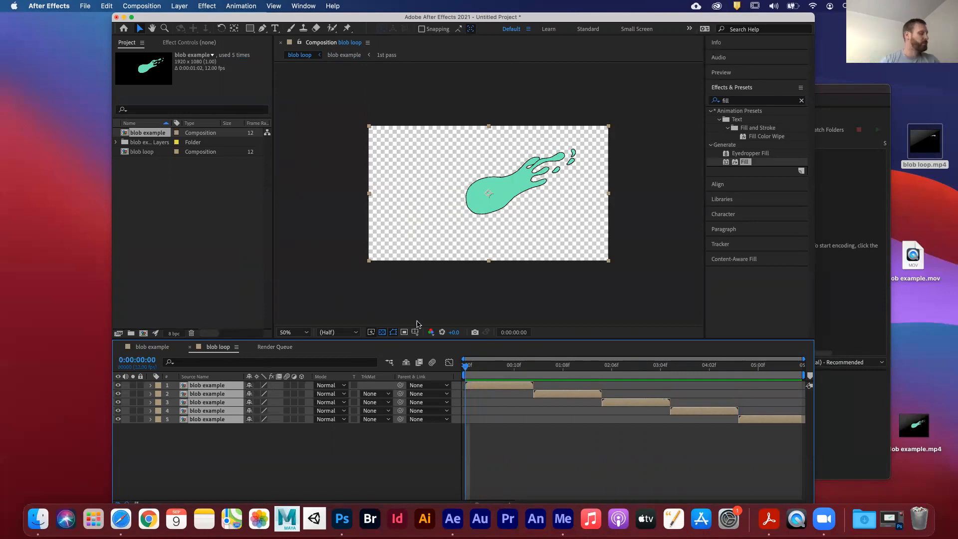
{"action": "left_click", "coordinate": [356, 481]}
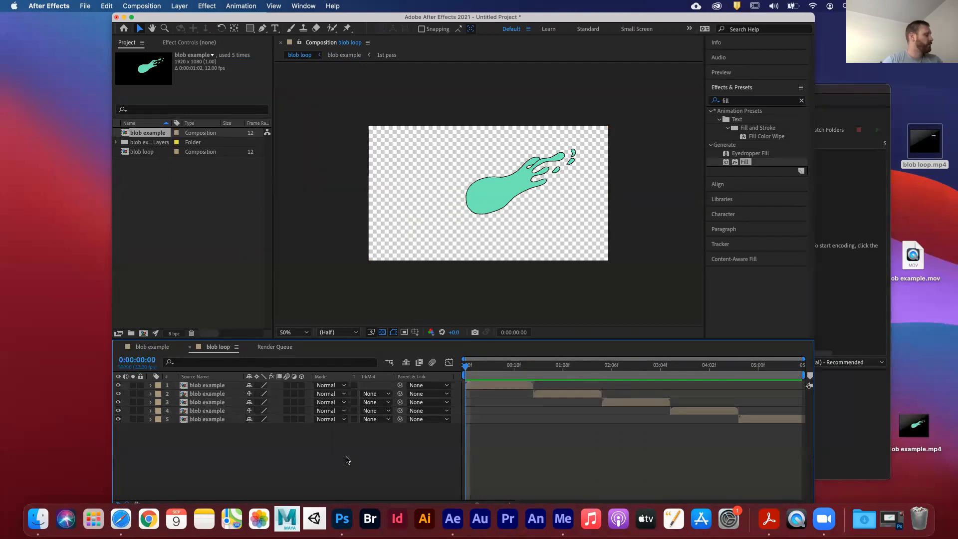
Step: Choose the Ellipse tool and add a new shape layer to the blob loop composition
{"action": "left_click", "coordinate": [252, 29]}
{"action": "left_click_drag", "start_coordinate": [252, 28], "coordinate": [280, 58]}
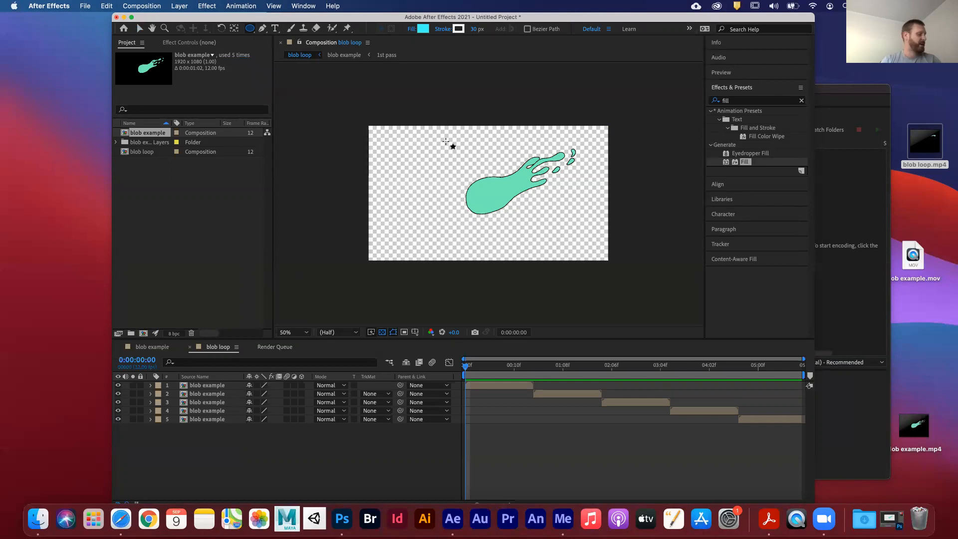
{"action": "left_click", "coordinate": [179, 5]}
{"action": "mouse_move", "coordinate": [210, 20]}
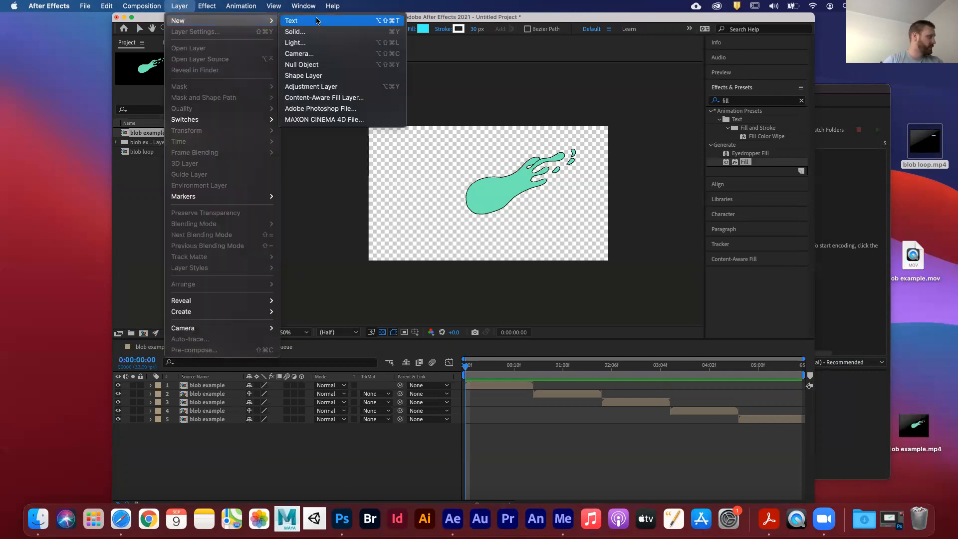
{"action": "left_click", "coordinate": [327, 75]}
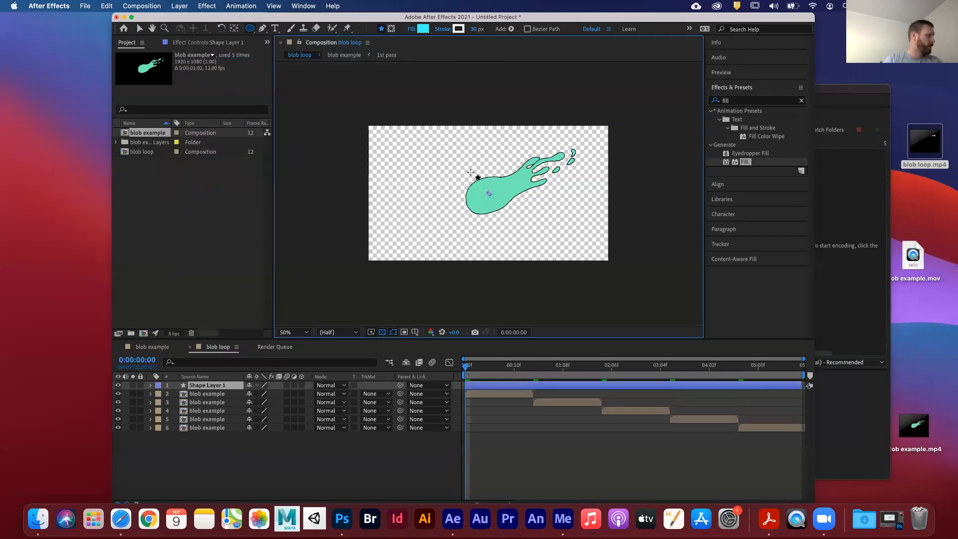
Step: Draw a large circle over the blob near the centre of the frame and set its stroke width to 0 px
{"action": "mouse_move", "coordinate": [437, 148]}
{"action": "left_mouse_down"}
{"action": "mouse_move", "coordinate": [496, 213]}
{"action": "mouse_move", "coordinate": [548, 247]}
{"action": "mouse_move", "coordinate": [532, 243]}
{"action": "left_mouse_up"}
{"action": "left_click_drag", "start_coordinate": [528, 176], "coordinate": [511, 185]}
{"action": "key", "text": "v"}
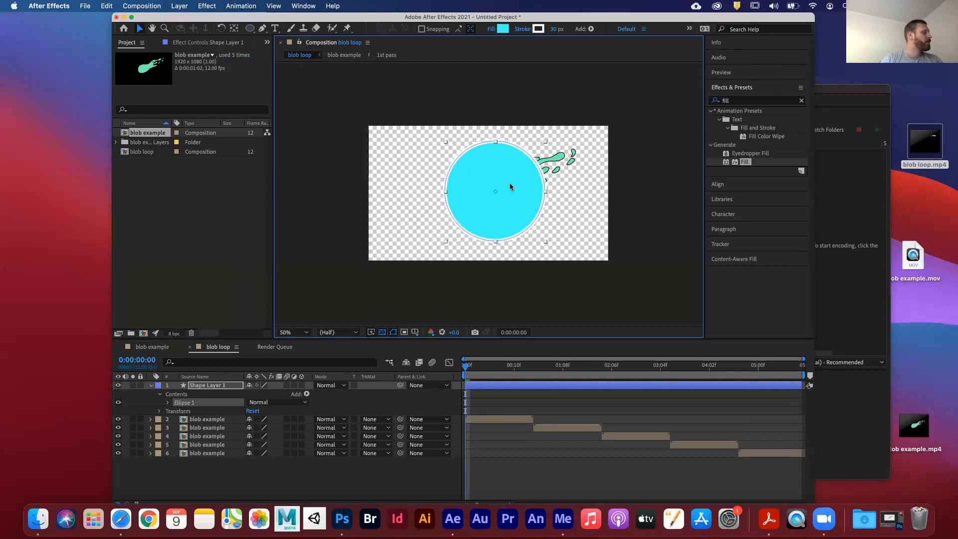
{"action": "left_click_drag", "start_coordinate": [553, 35], "coordinate": [444, 36]}
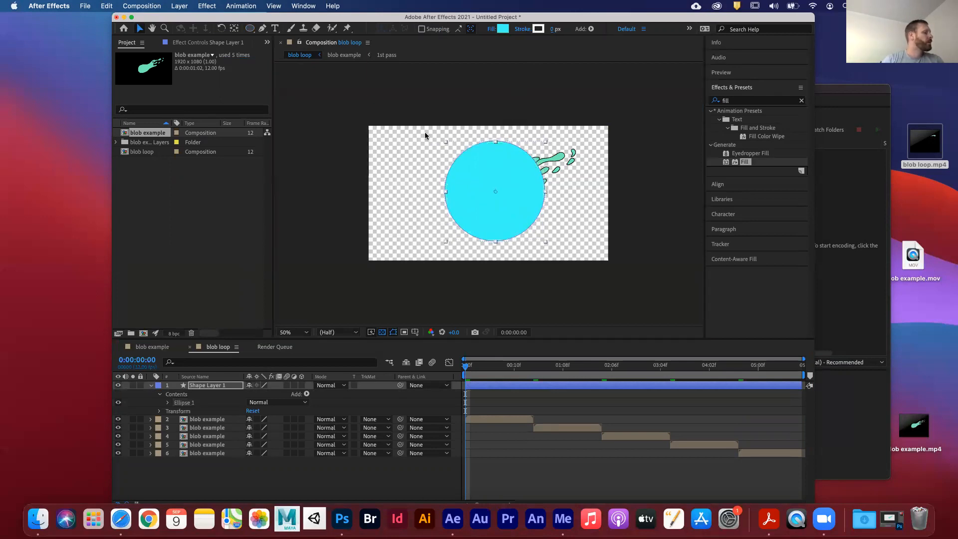
{"action": "left_click", "coordinate": [406, 476]}
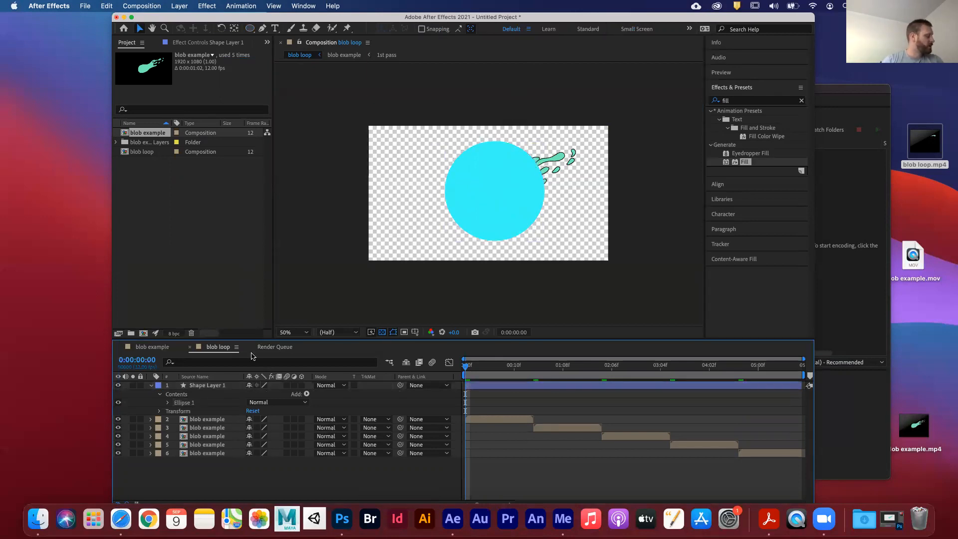
Step: Move the circle's shape layer below all the blob example layers and preview the animation
{"action": "left_click", "coordinate": [210, 386]}
{"action": "left_click_drag", "start_coordinate": [210, 386], "coordinate": [202, 465]}
{"action": "key", "text": "space"}
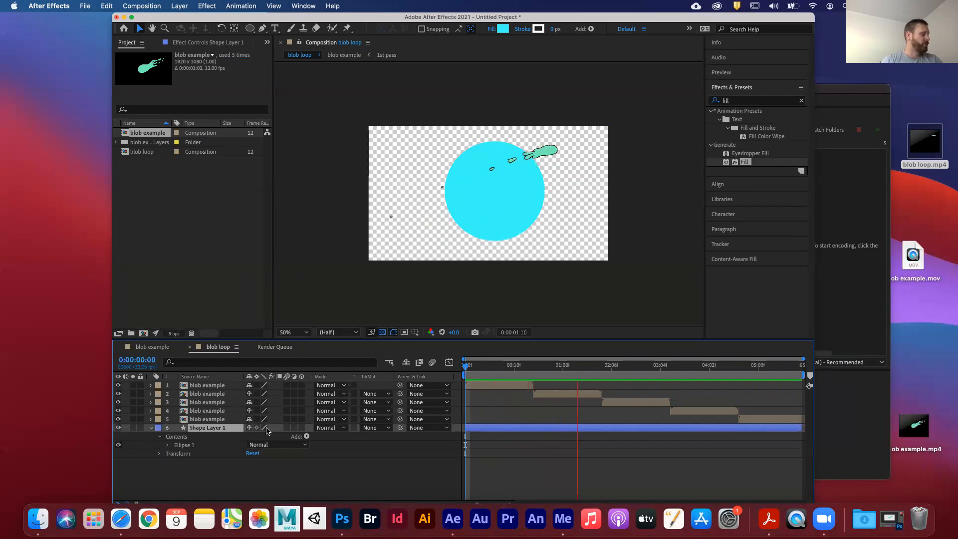
{"action": "key", "text": "space"}
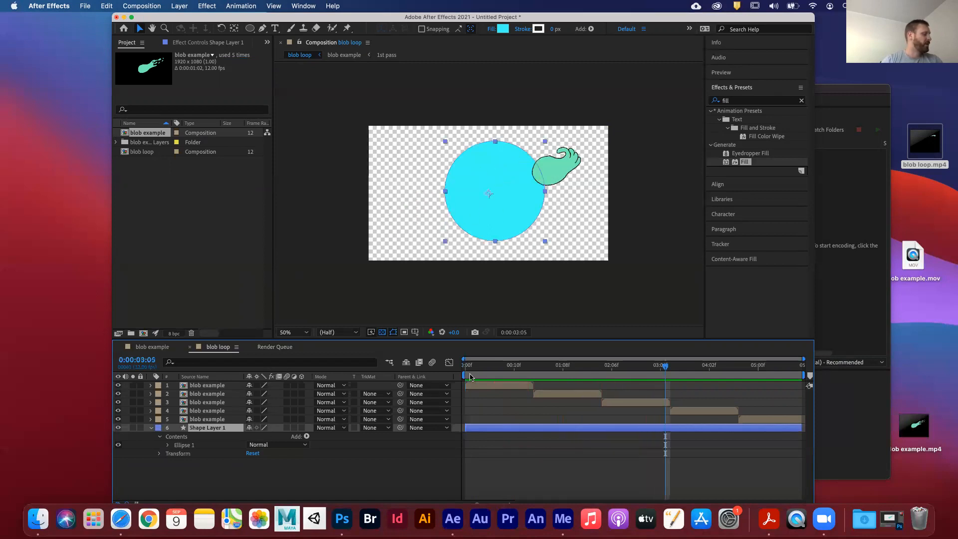
Step: Move the circle's shape layer back above all the blob example layers and preview the animation
{"action": "left_click_drag", "start_coordinate": [211, 430], "coordinate": [211, 385]}
{"action": "key", "text": "space"}
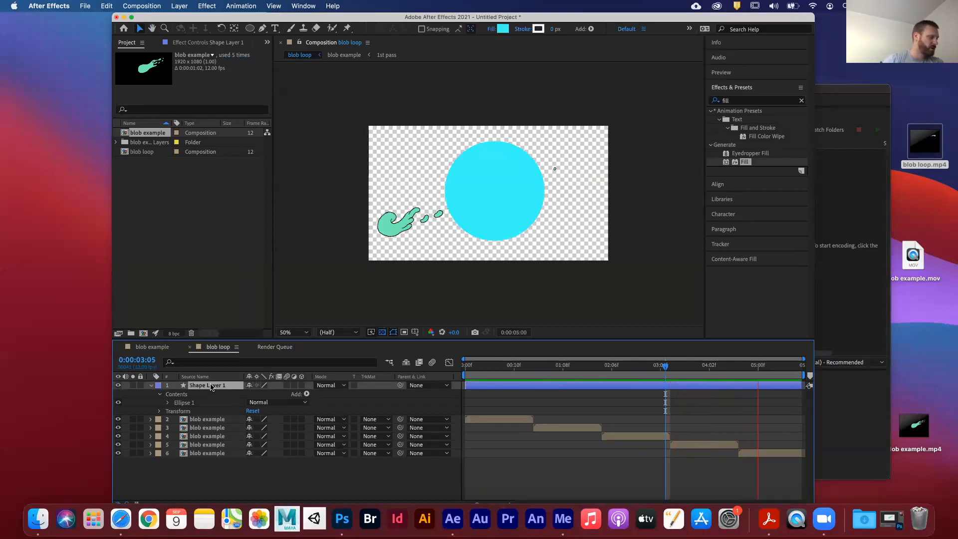
{"action": "key", "text": "space"}
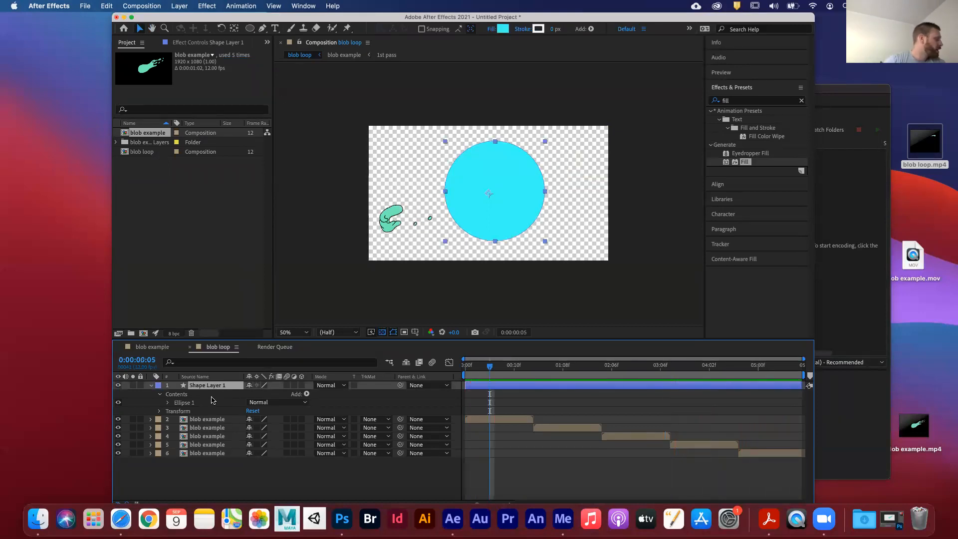
Step: Collapse the shape layer's properties and split the first blob example layer at 0:00:00:06
{"action": "left_click", "coordinate": [149, 386]}
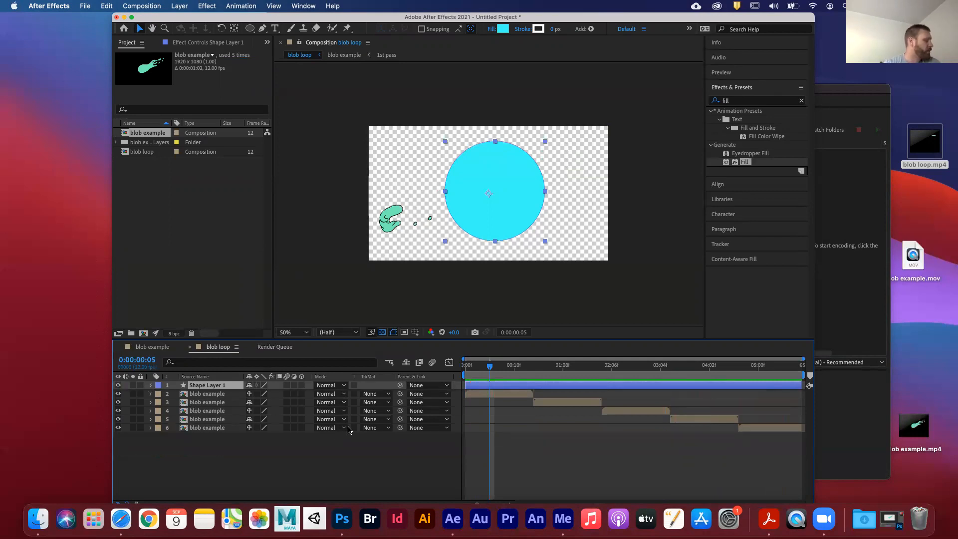
{"action": "left_click_drag", "start_coordinate": [491, 370], "coordinate": [541, 349]}
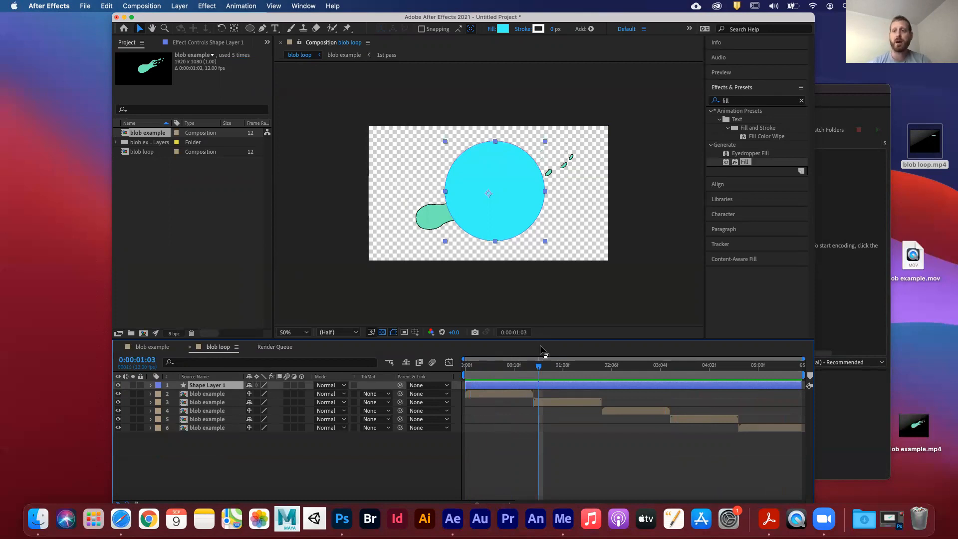
{"action": "left_click_drag", "start_coordinate": [542, 361], "coordinate": [496, 357]}
{"action": "left_click", "coordinate": [502, 394]}
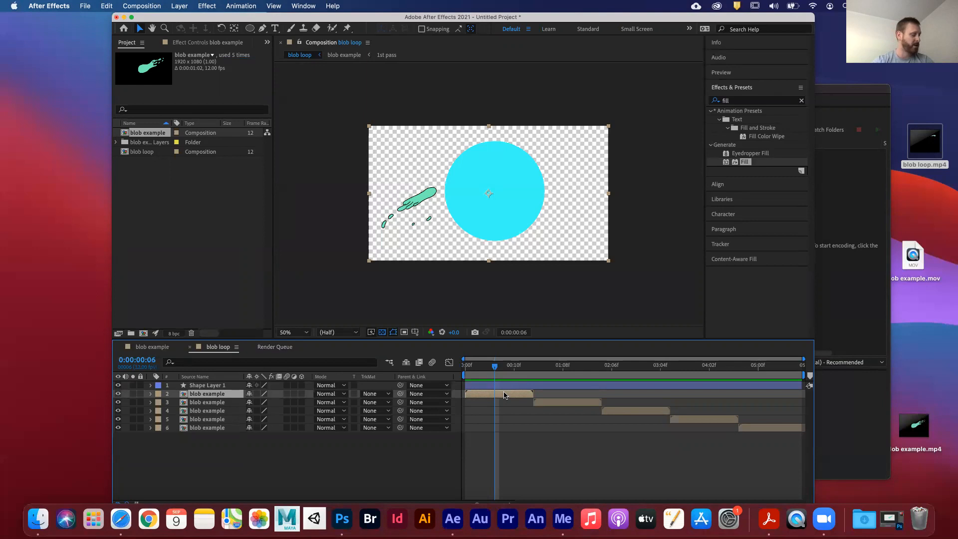
{"action": "key", "text": "super+d"}
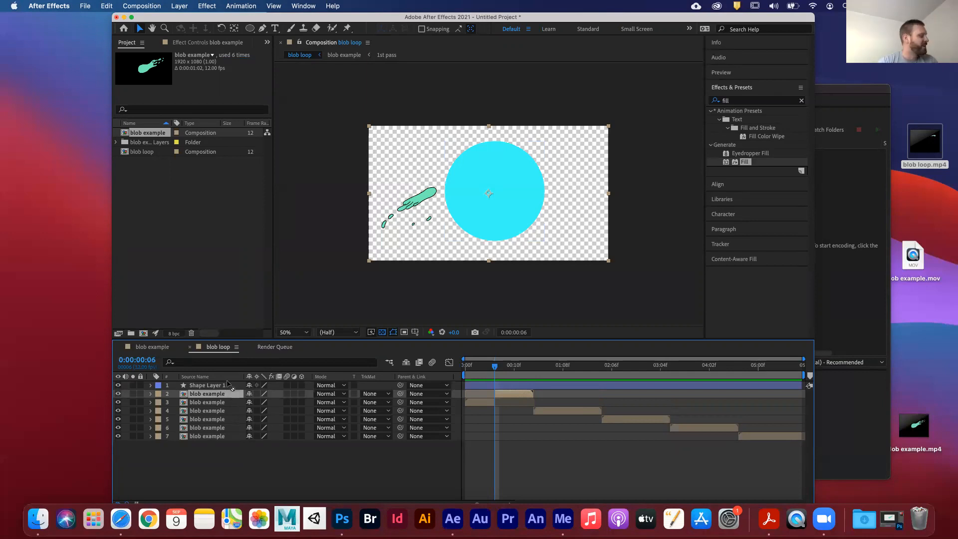
Step: Undo the split of the first blob example layer and split it again at 0:00:00:06
{"action": "left_click", "coordinate": [481, 404]}
{"action": "left_click", "coordinate": [227, 395]}
{"action": "left_click", "coordinate": [229, 402]}
{"action": "left_click", "coordinate": [228, 394]}
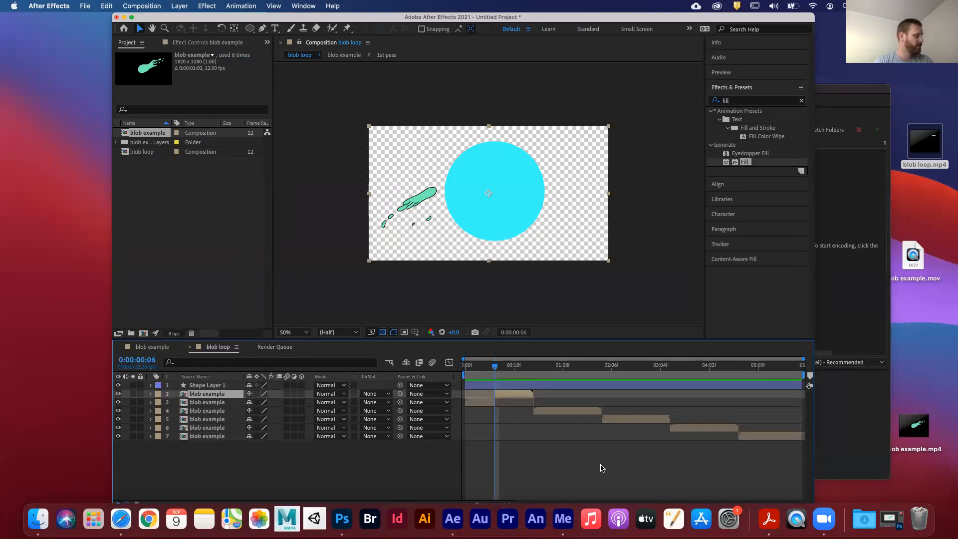
{"action": "key", "text": "Delete"}
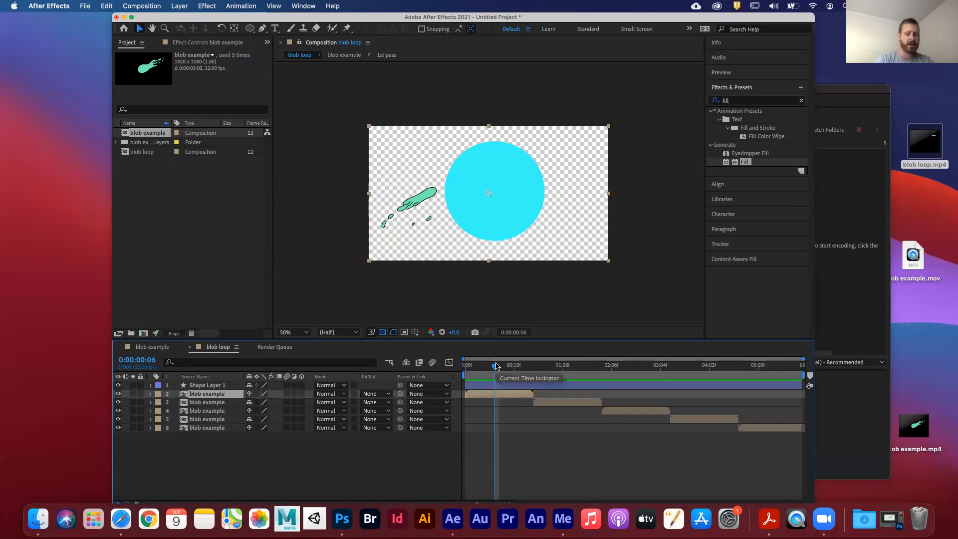
{"action": "key", "text": "ctrl+shift+d"}
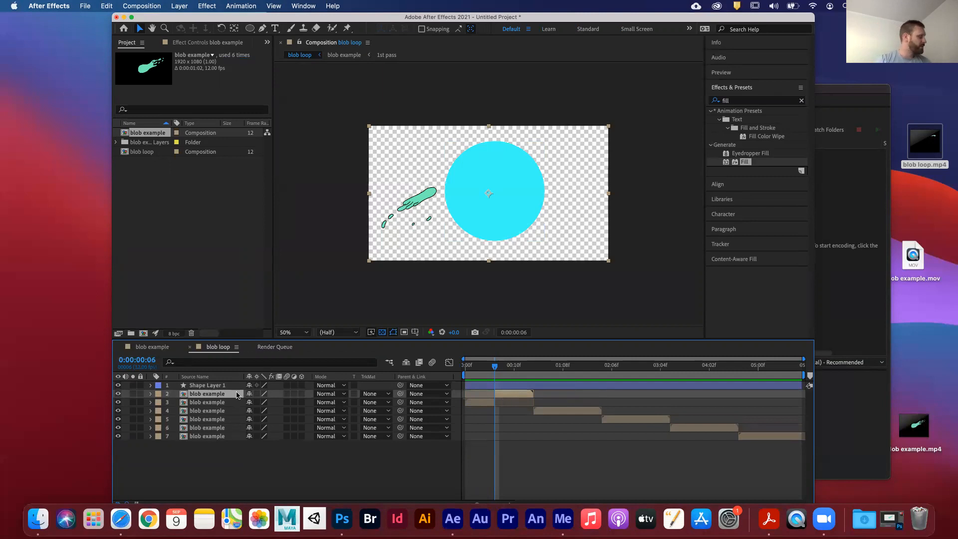
Step: Move the earlier half of the first split blob example layer above the circle's shape layer, keeping the later half below it
{"action": "left_click_drag", "start_coordinate": [233, 395], "coordinate": [232, 383]}
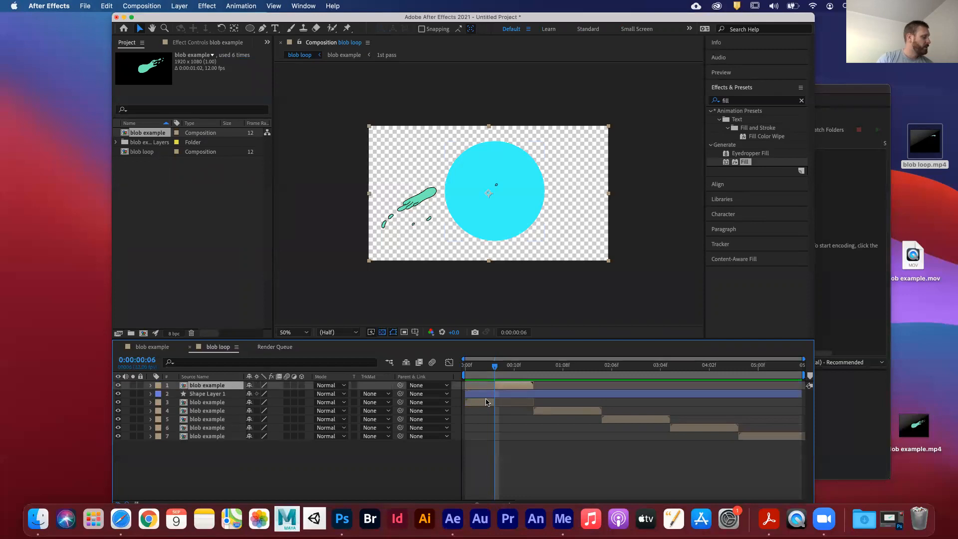
{"action": "key", "text": "super+z"}
{"action": "left_click", "coordinate": [484, 403]}
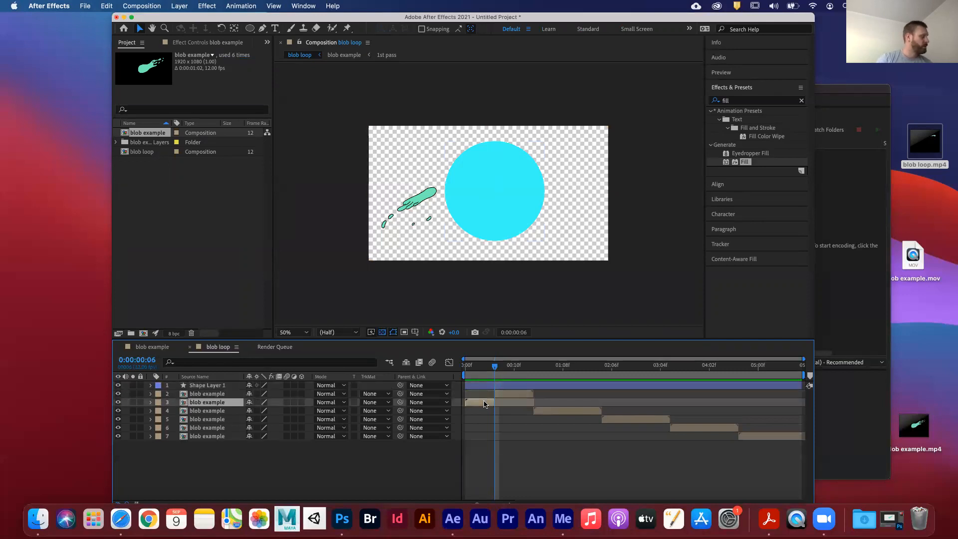
{"action": "left_click_drag", "start_coordinate": [232, 404], "coordinate": [232, 387]}
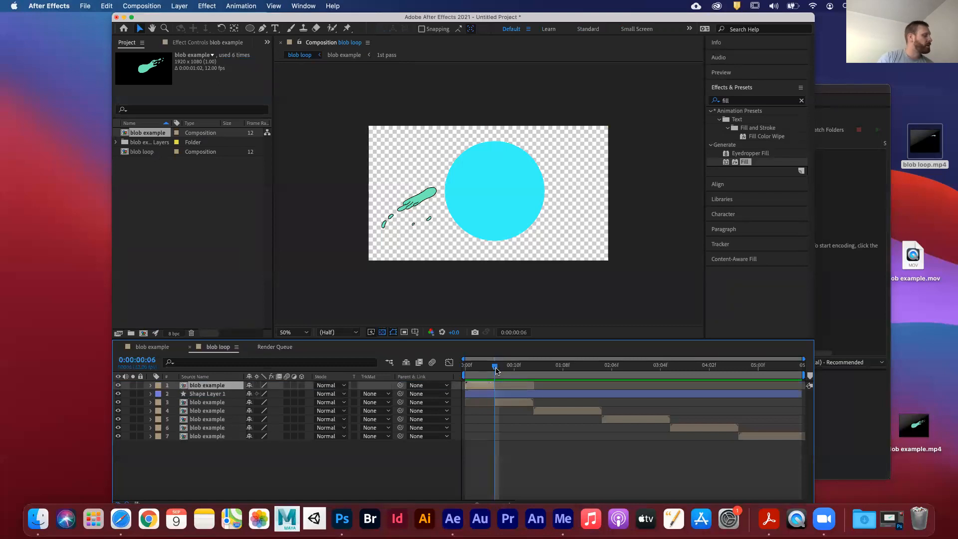
{"action": "left_click", "coordinate": [519, 402]}
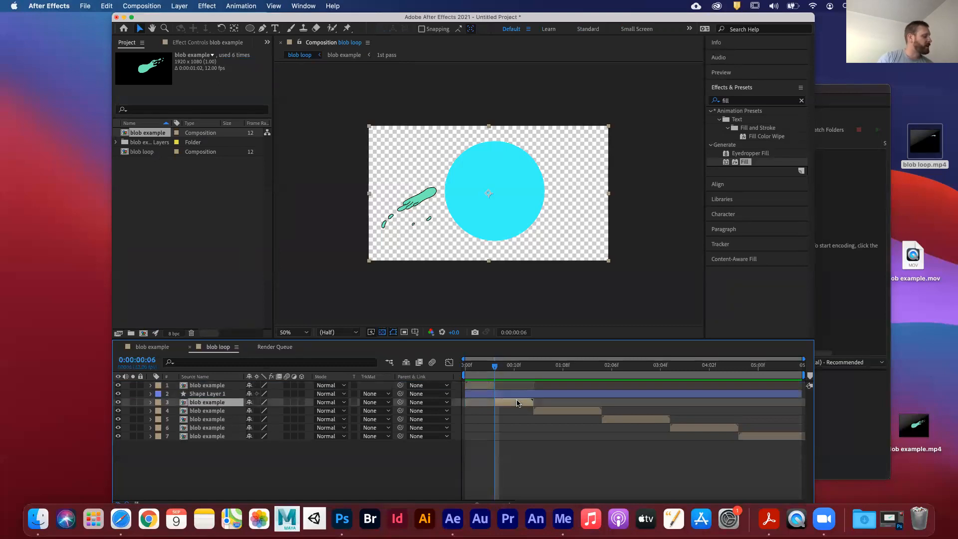
Step: Preview the animation from the first frame to check the first blob pass around the circle
{"action": "left_click", "coordinate": [487, 367]}
{"action": "key", "text": "Home"}
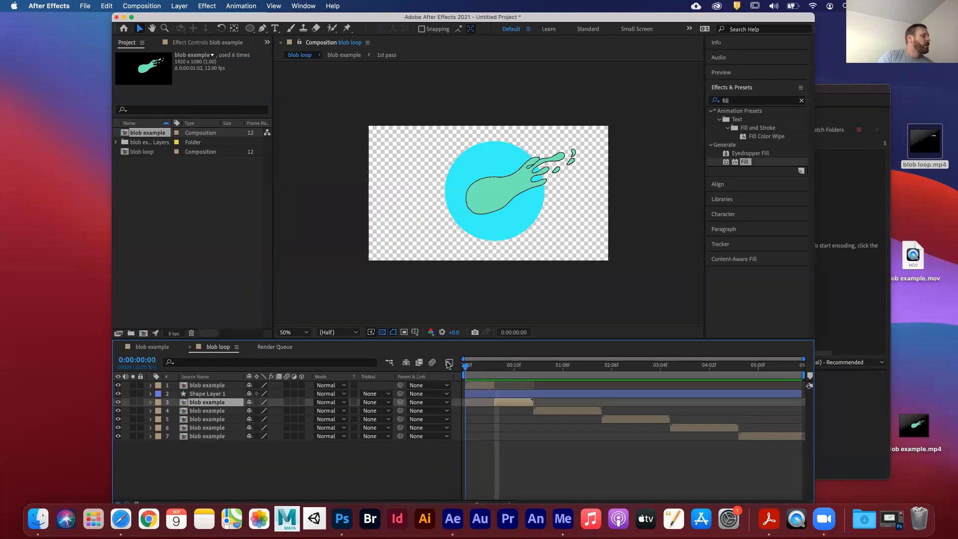
{"action": "key", "text": "space"}
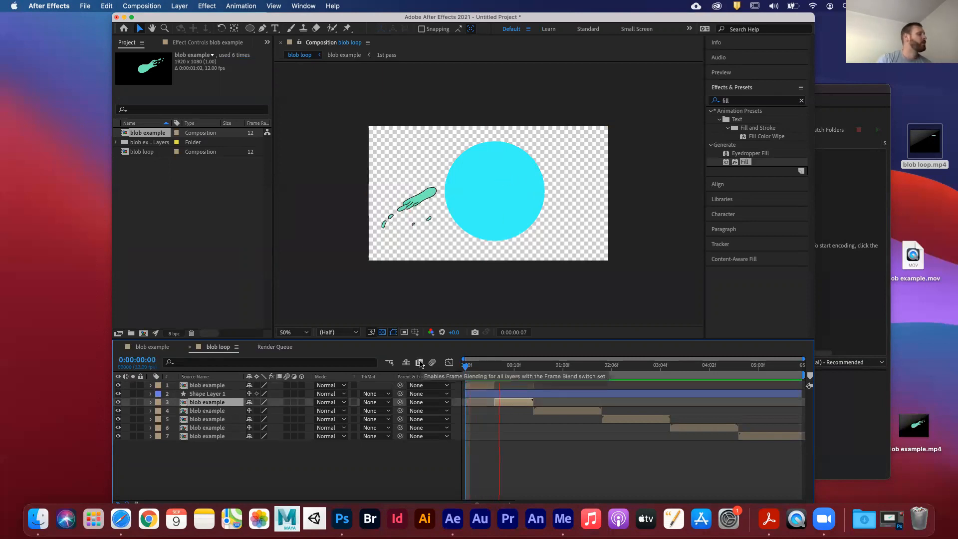
{"action": "key", "text": "space"}
Step: Split the second blob example layer at 0:00:01:08 and move its earlier half above the circle's shape layer
{"action": "left_click_drag", "start_coordinate": [521, 367], "coordinate": [566, 398]}
{"action": "left_click", "coordinate": [560, 411]}
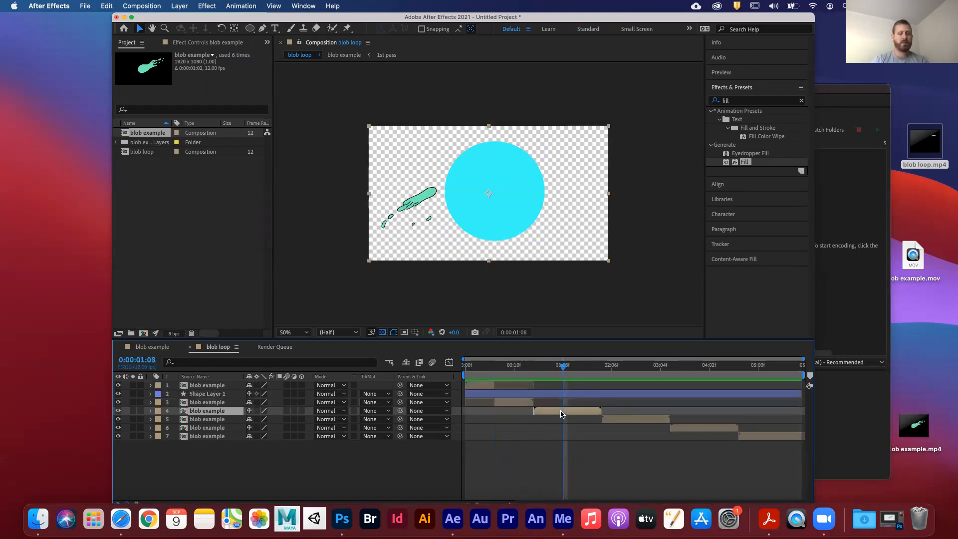
{"action": "key", "text": "super+d"}
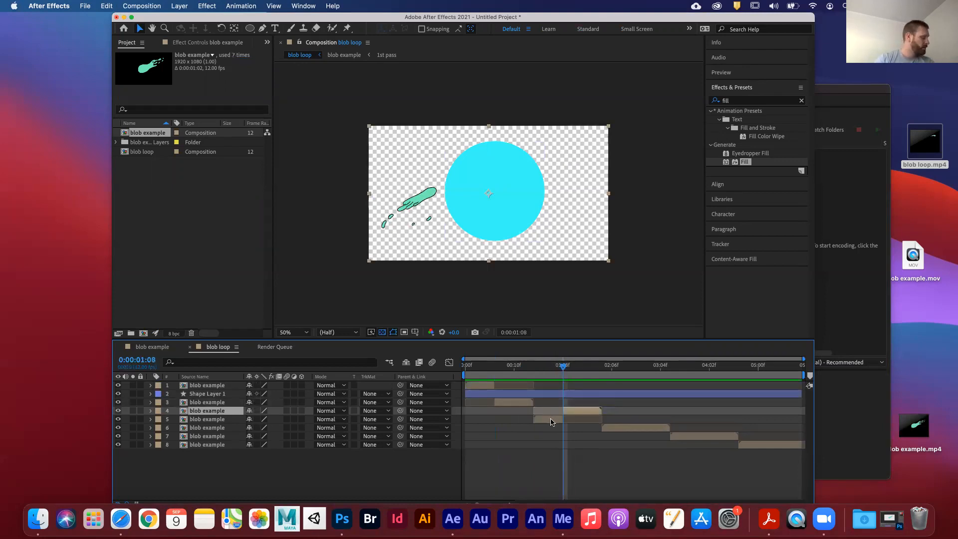
{"action": "left_click", "coordinate": [551, 422]}
{"action": "left_click_drag", "start_coordinate": [234, 420], "coordinate": [237, 391]}
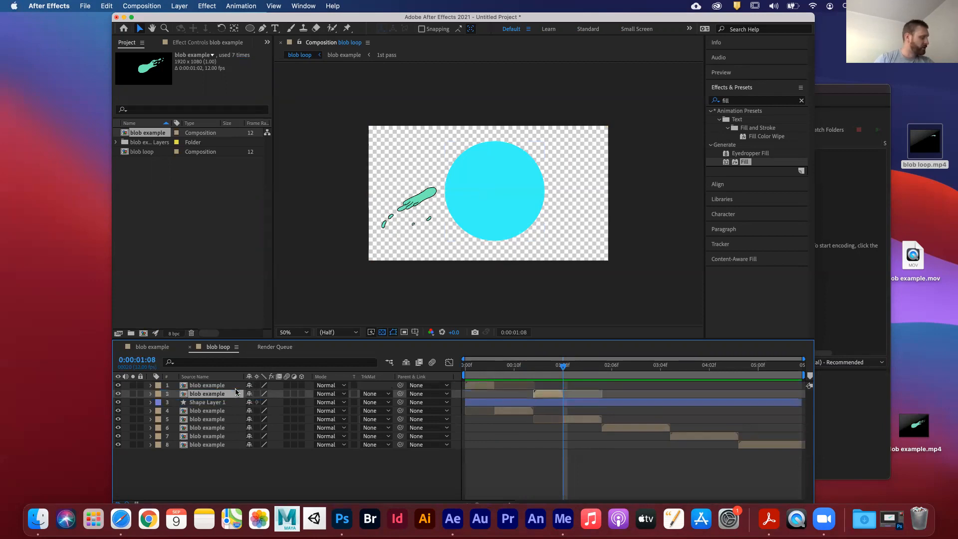
Step: Split the third blob example layer at 0:00:02:10 and move its earlier half above the circle's shape layer
{"action": "left_click_drag", "start_coordinate": [585, 367], "coordinate": [631, 368]}
{"action": "left_click", "coordinate": [640, 427]}
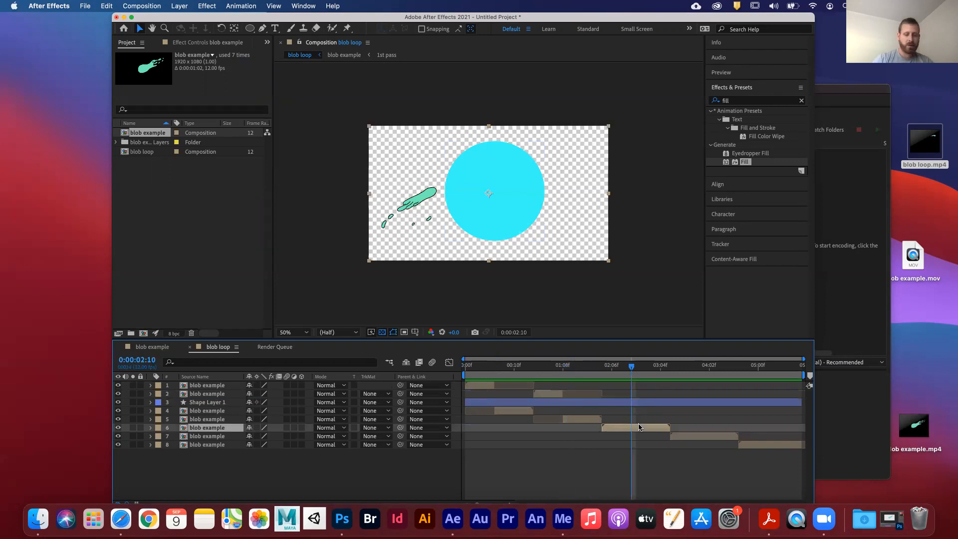
{"action": "key", "text": "super+shift+d"}
{"action": "left_click_drag", "start_coordinate": [245, 439], "coordinate": [237, 402]}
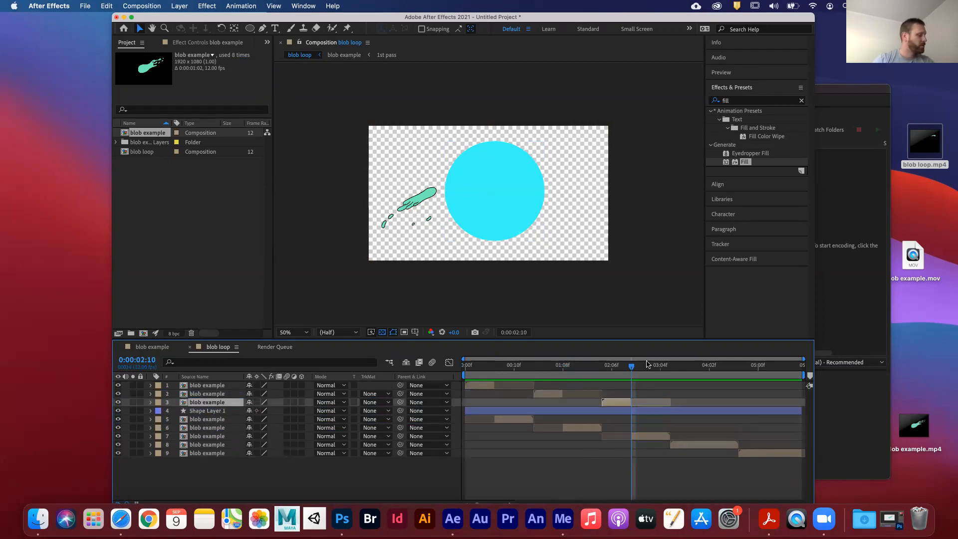
Step: Split the fourth blob example layer at 0:00:03:11 and move its earlier half above the circle's shape layer
{"action": "left_click_drag", "start_coordinate": [633, 366], "coordinate": [695, 366]}
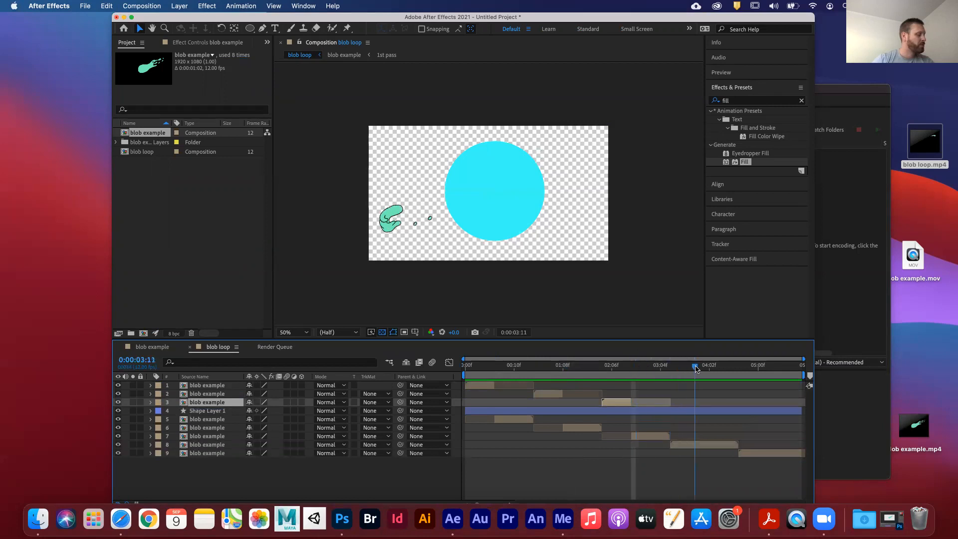
{"action": "left_click", "coordinate": [705, 445]}
{"action": "key", "text": "super+shift+d"}
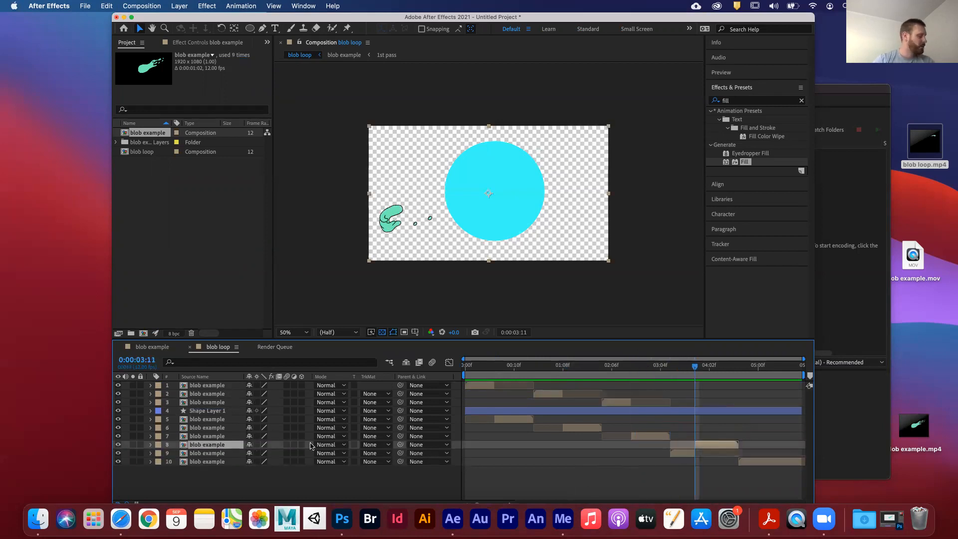
{"action": "left_click_drag", "start_coordinate": [194, 445], "coordinate": [196, 406]}
{"action": "key", "text": "super+z"}
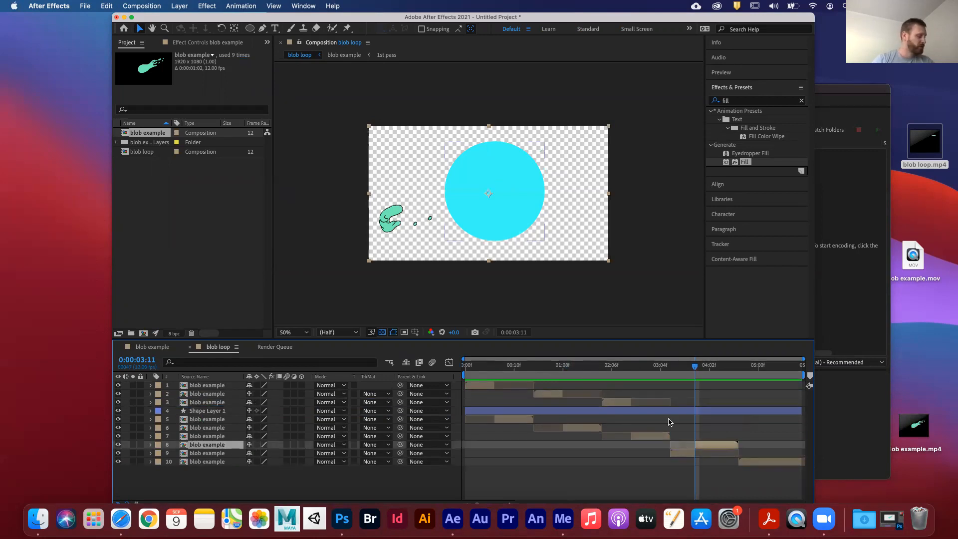
{"action": "left_click", "coordinate": [687, 454]}
{"action": "left_click_drag", "start_coordinate": [234, 454], "coordinate": [224, 406]}
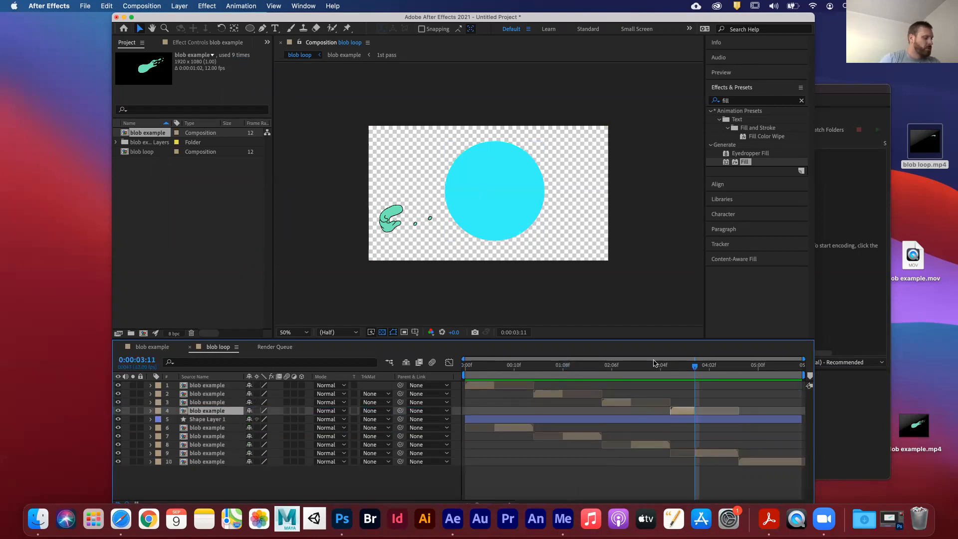
Step: Split the fifth blob example layer at 0:00:05:02 and move its earlier half above the circle's shape layer
{"action": "left_click_drag", "start_coordinate": [699, 365], "coordinate": [769, 367]}
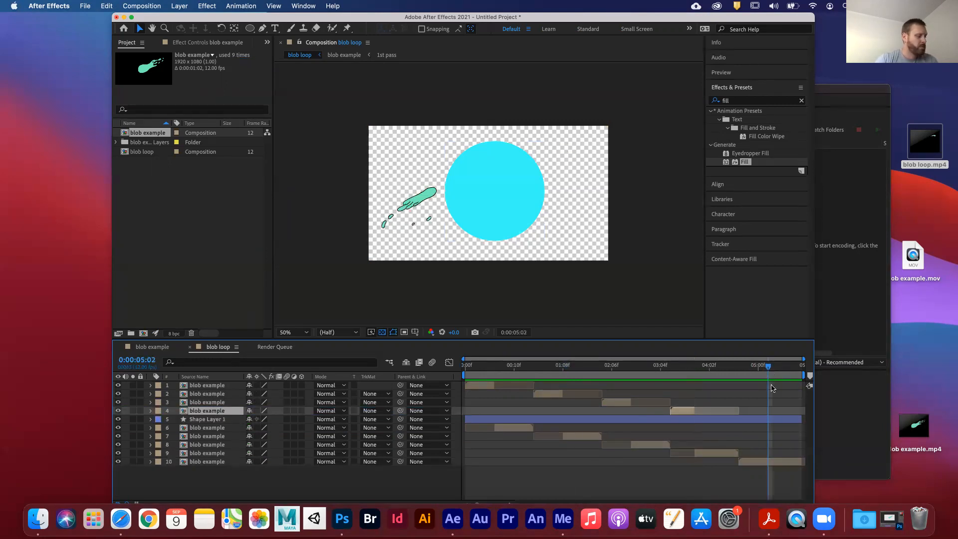
{"action": "left_click", "coordinate": [777, 462]}
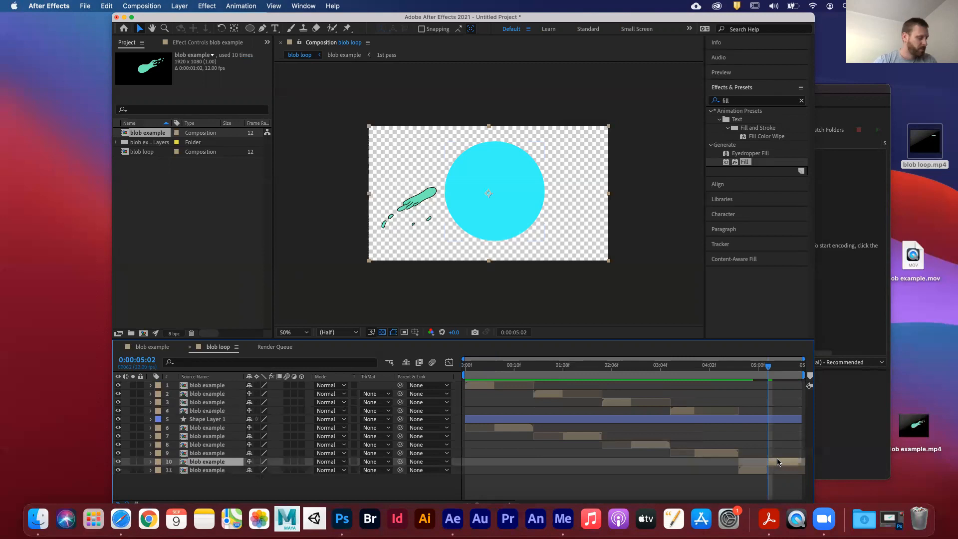
{"action": "key", "text": "ctrl+d"}
{"action": "left_click_drag", "start_coordinate": [223, 472], "coordinate": [215, 414]}
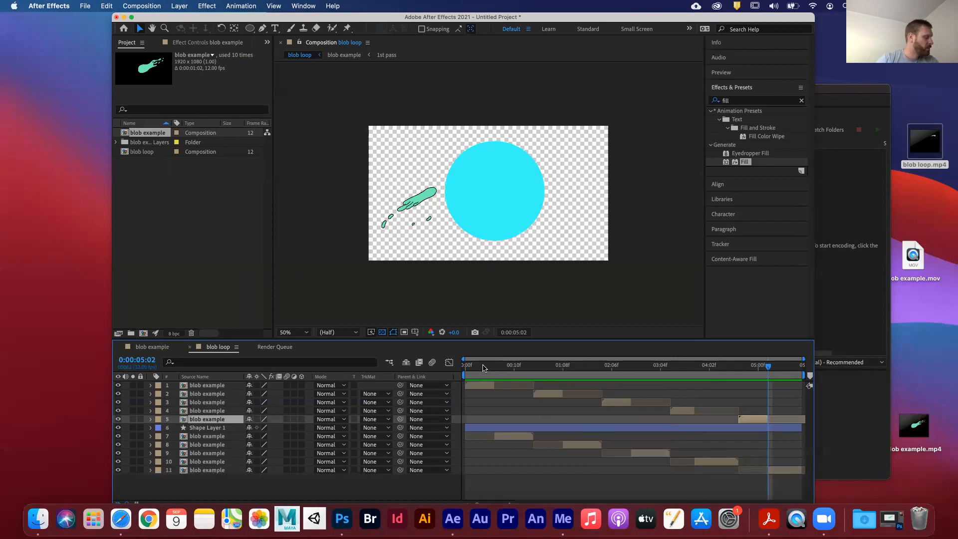
Step: Play the whole blob loop from the start to check every pass around the circle
{"action": "key", "text": "Home"}
{"action": "key", "text": "space"}
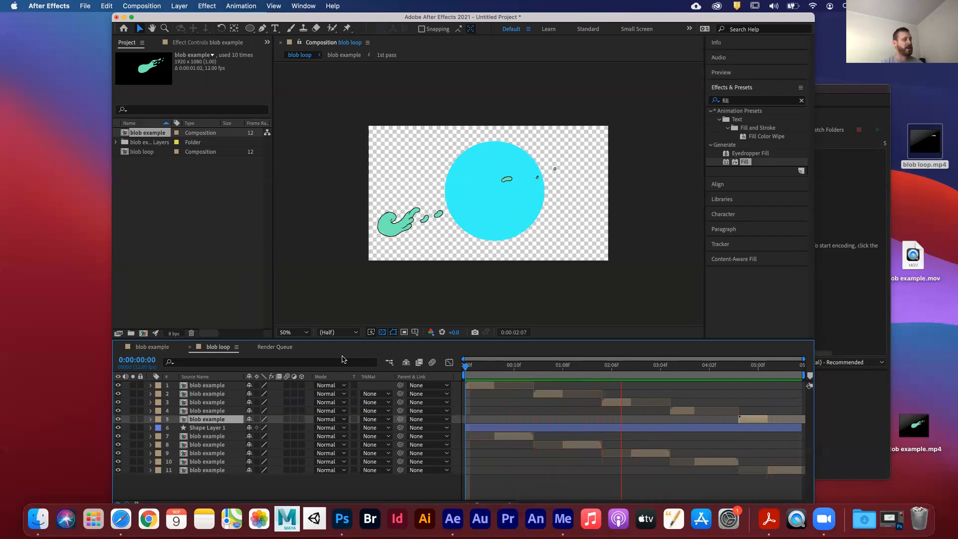
{"action": "key", "text": "space"}
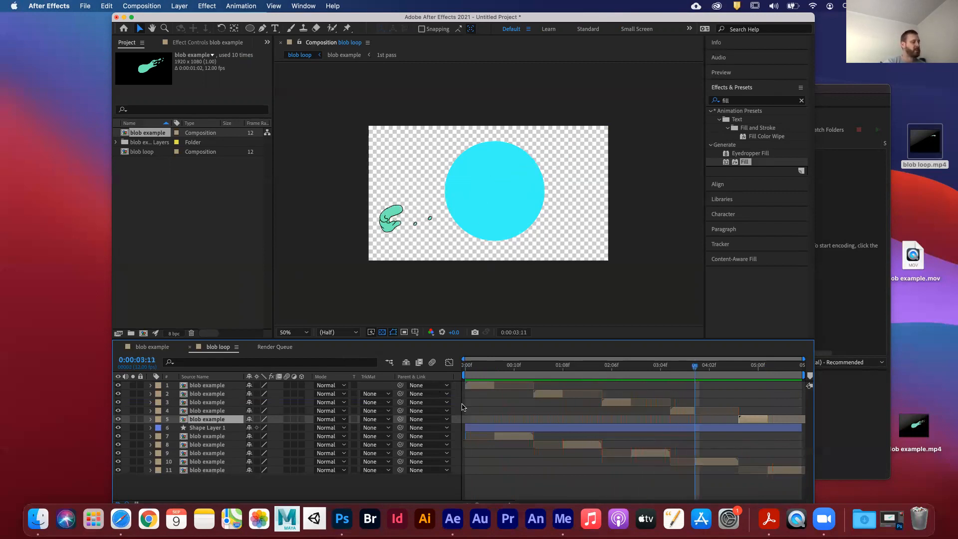
Step: Give the circle's shape layer a black (000000) stroke with a width of 2 px
{"action": "left_click", "coordinate": [498, 430]}
{"action": "left_click", "coordinate": [554, 28]}
{"action": "type", "text": "1"}
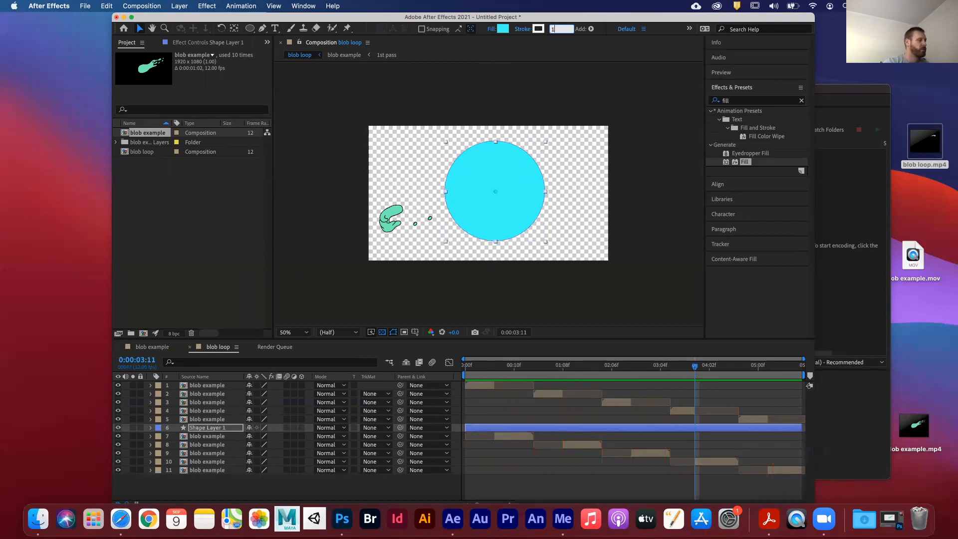
{"action": "left_click", "coordinate": [538, 29]}
{"action": "left_click", "coordinate": [655, 241]}
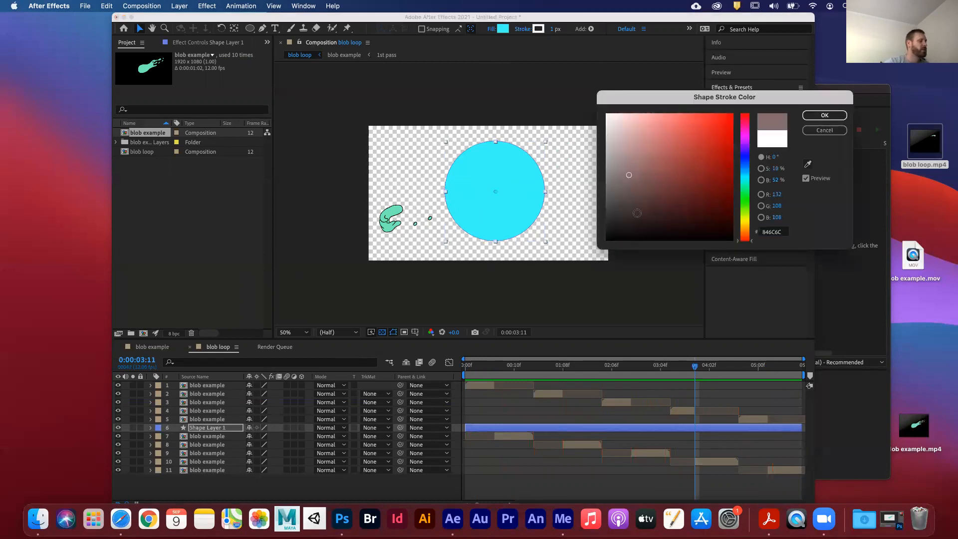
{"action": "left_click", "coordinate": [824, 115]}
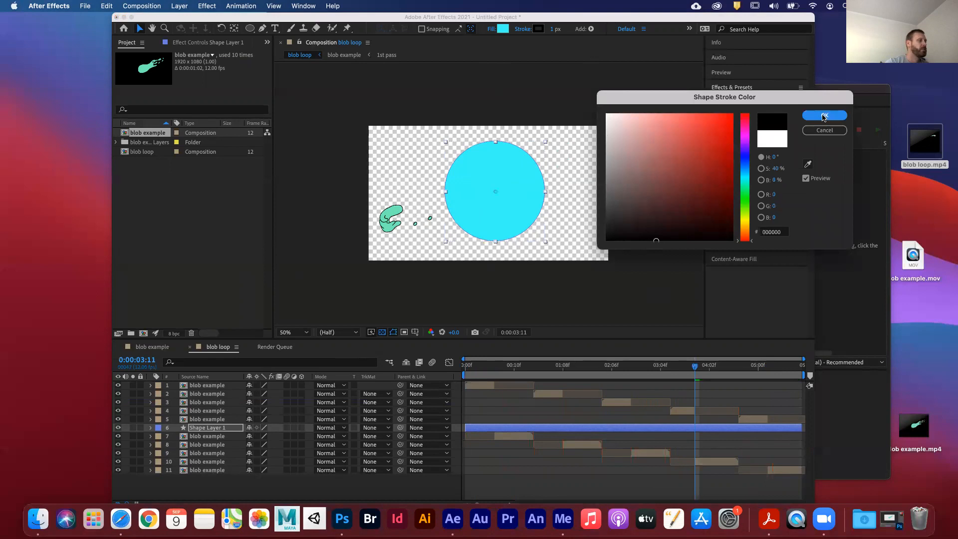
{"action": "left_click", "coordinate": [551, 30]}
{"action": "type", "text": "2"}
{"action": "key", "text": "Return"}
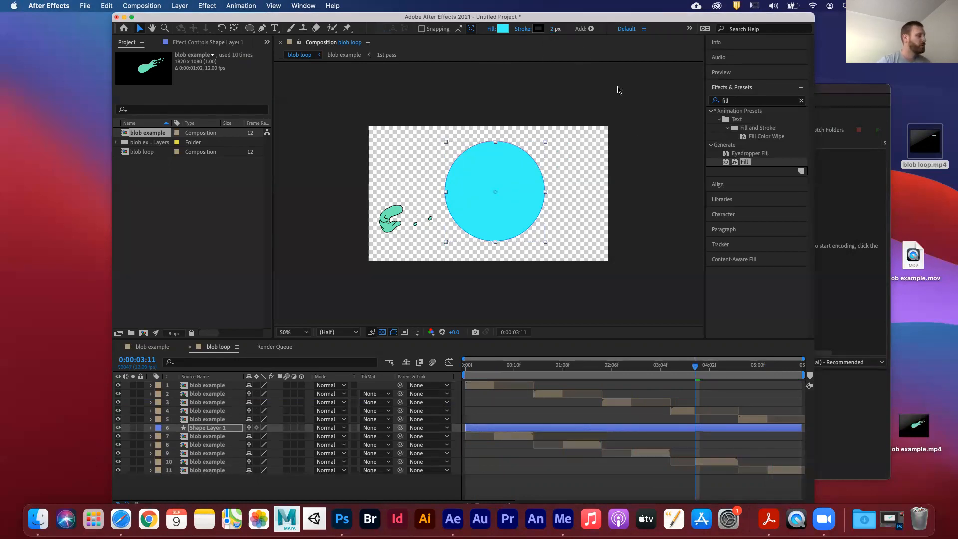
{"action": "left_click", "coordinate": [549, 473]}
Step: Select all the blob example layers without the circle's shape layer and lower them together to Position 960, 586
{"action": "left_click", "coordinate": [477, 389]}
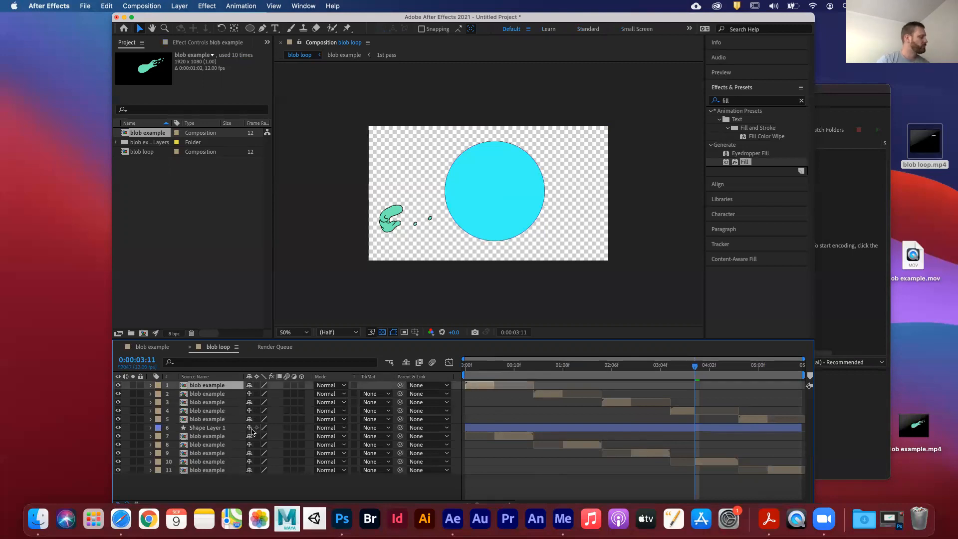
{"action": "left_click", "coordinate": [219, 421], "text": "shift"}
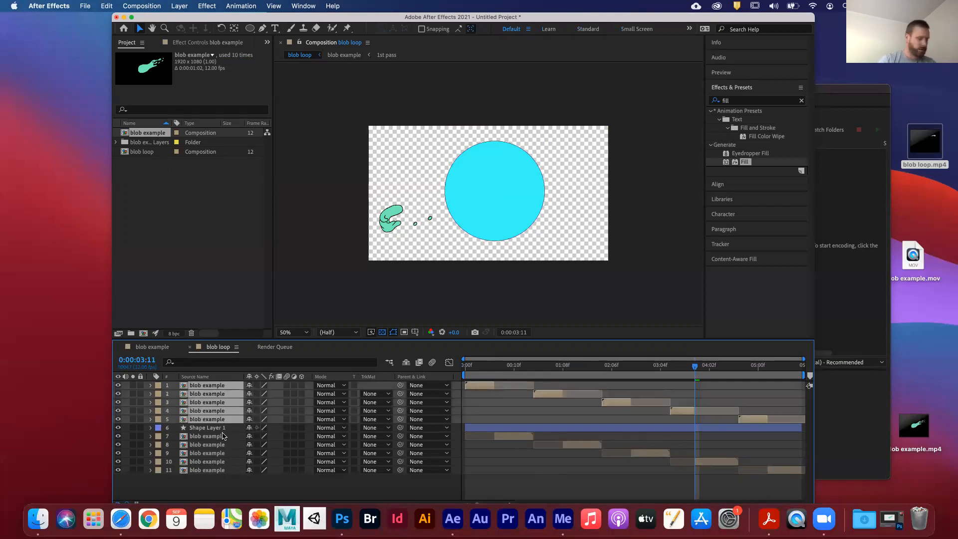
{"action": "left_click", "coordinate": [222, 436], "text": "super"}
{"action": "left_click", "coordinate": [221, 445], "text": "super"}
{"action": "left_click", "coordinate": [220, 453], "text": "super"}
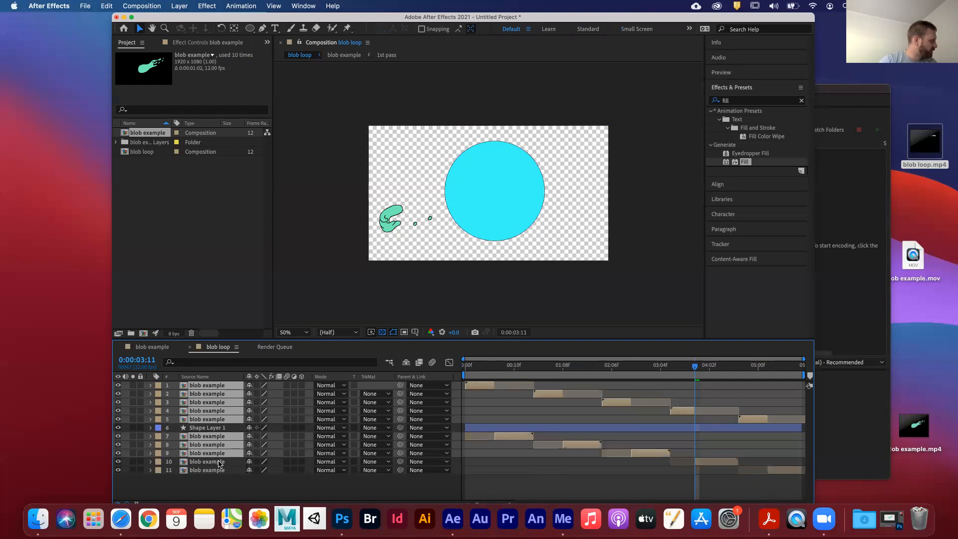
{"action": "left_click", "coordinate": [220, 461], "text": "super"}
{"action": "left_click", "coordinate": [220, 470], "text": "super"}
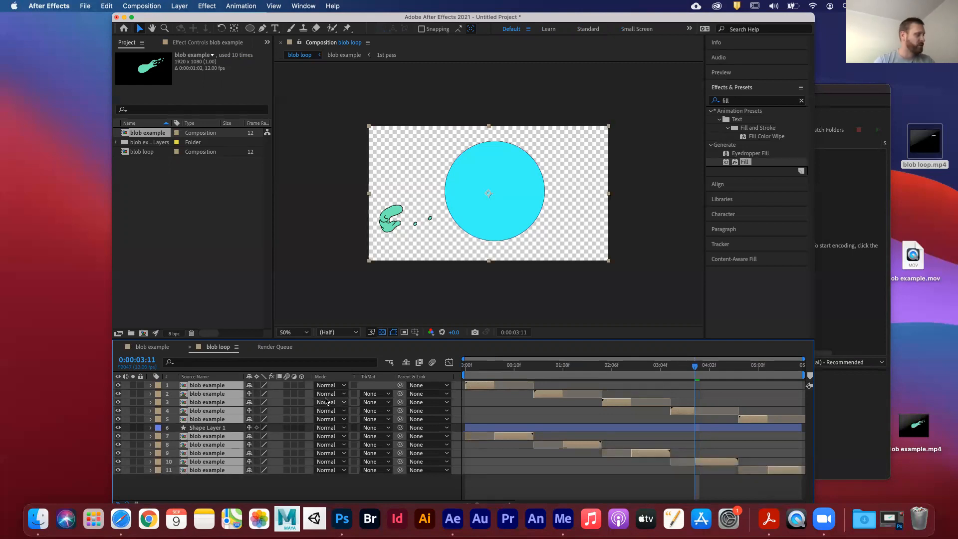
{"action": "key", "text": "p"}
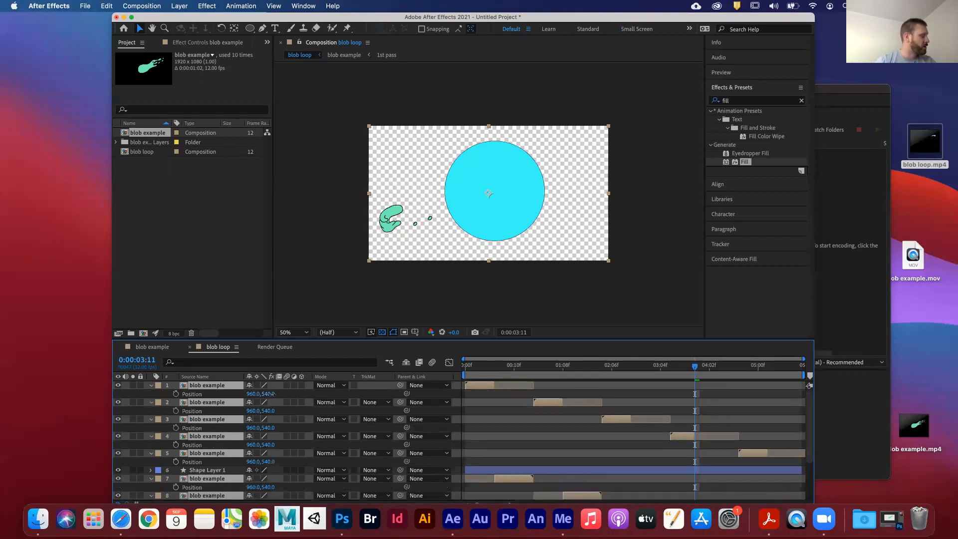
{"action": "left_click_drag", "start_coordinate": [274, 394], "coordinate": [297, 392]}
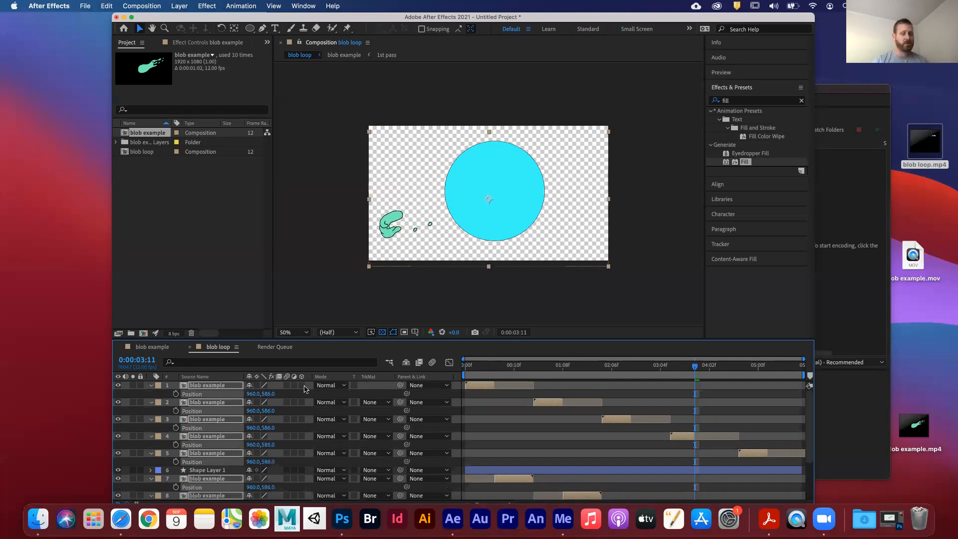
Step: Check the lowered blob against the circle at 0:00:03:05 and deselect the blob example layers
{"action": "left_click_drag", "start_coordinate": [698, 368], "coordinate": [665, 364]}
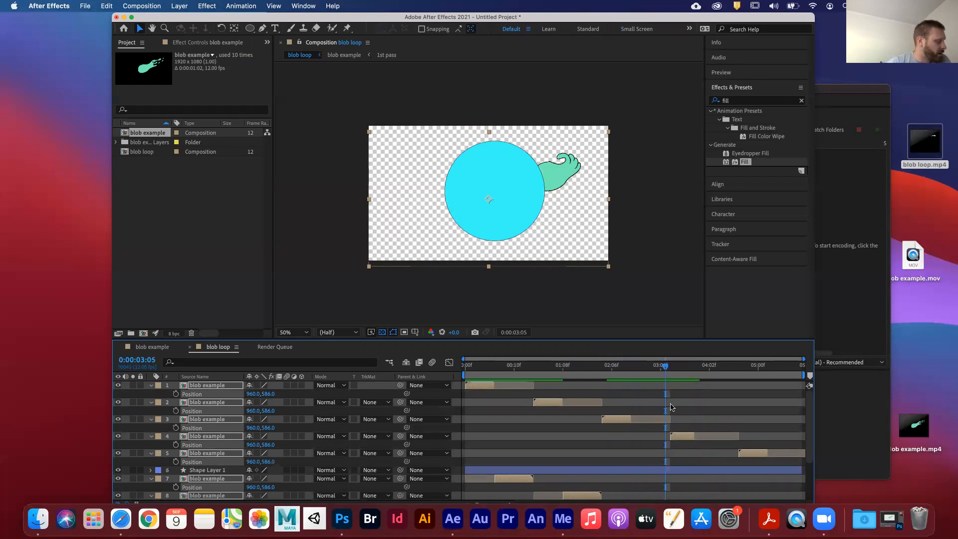
{"action": "scroll", "coordinate": [671, 409], "scroll_direction": "down", "scroll_amount": 3}
{"action": "left_click", "coordinate": [700, 444]}
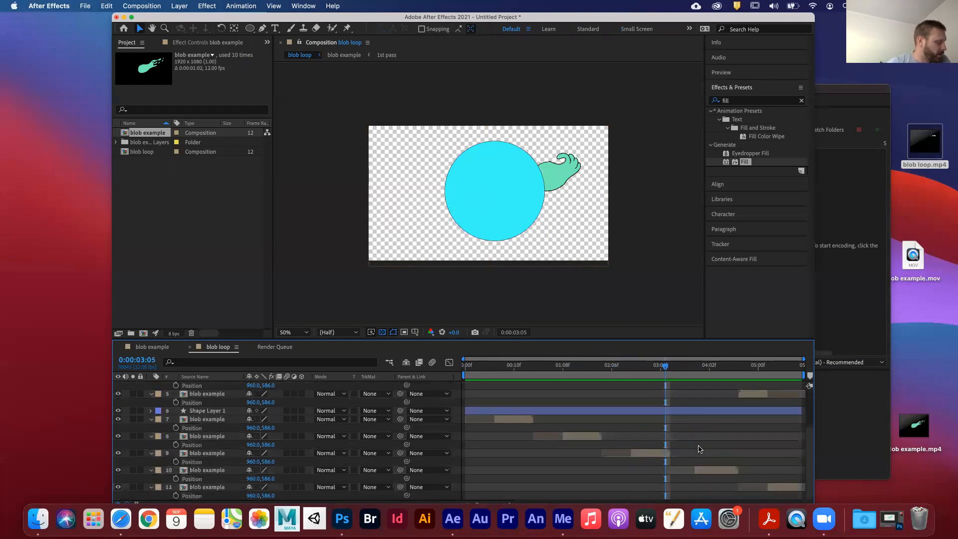
Step: Split the third blob layer behind the circle at 0:00:03:05 and move its end piece above the circle's shape layer
{"action": "left_click", "coordinate": [668, 452]}
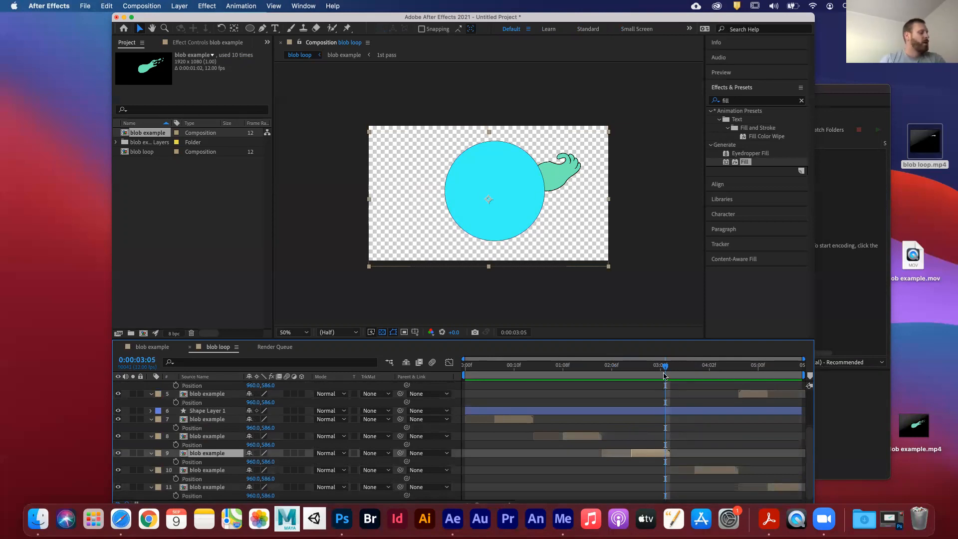
{"action": "mouse_move", "coordinate": [654, 374]}
{"action": "left_mouse_down"}
{"action": "mouse_move", "coordinate": [630, 371]}
{"action": "mouse_move", "coordinate": [682, 373]}
{"action": "mouse_move", "coordinate": [655, 374]}
{"action": "mouse_move", "coordinate": [664, 373]}
{"action": "left_mouse_up"}
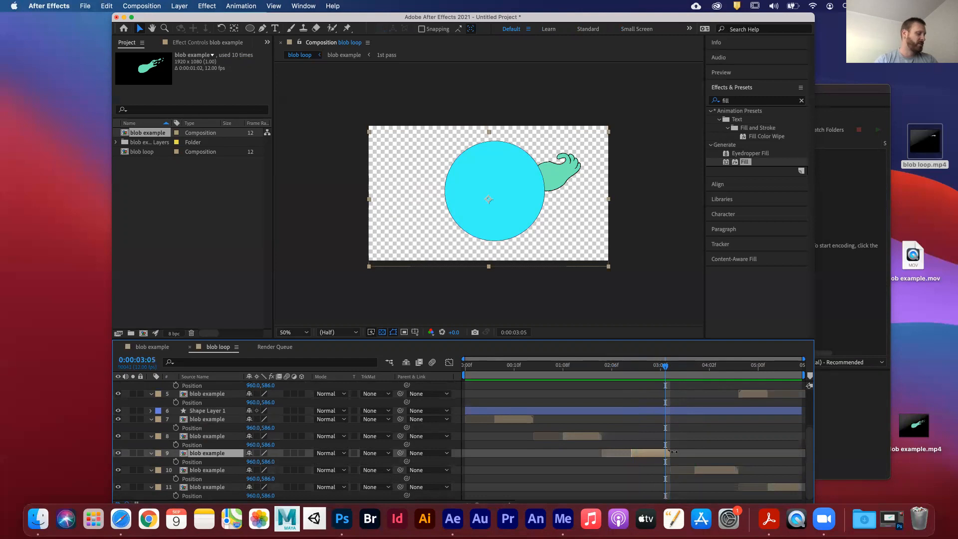
{"action": "key", "text": "super+shift+d"}
{"action": "left_click_drag", "start_coordinate": [242, 455], "coordinate": [243, 411]}
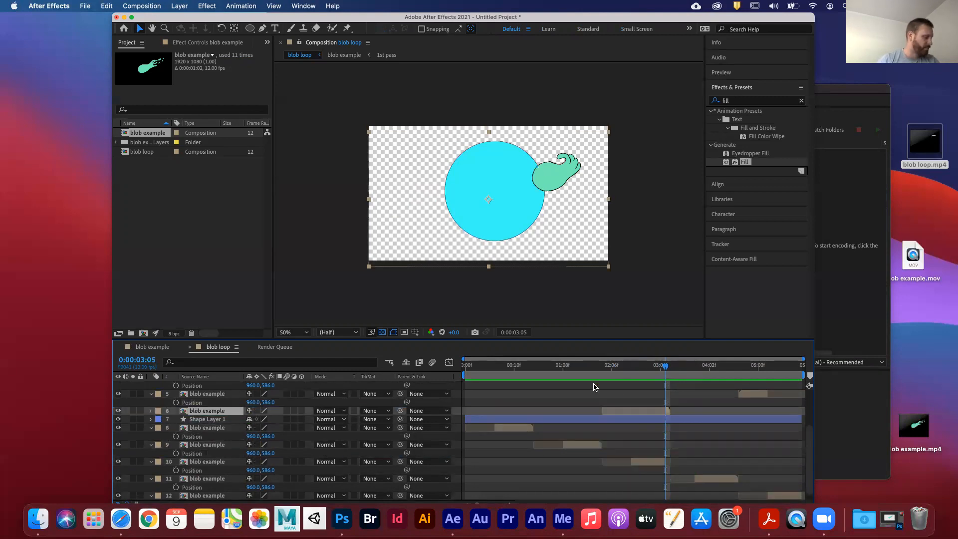
Step: Split the second blob layer behind the circle at 0:00:02:03 and move its end piece above the circle's shape layer
{"action": "left_click_drag", "start_coordinate": [601, 375], "coordinate": [597, 376]}
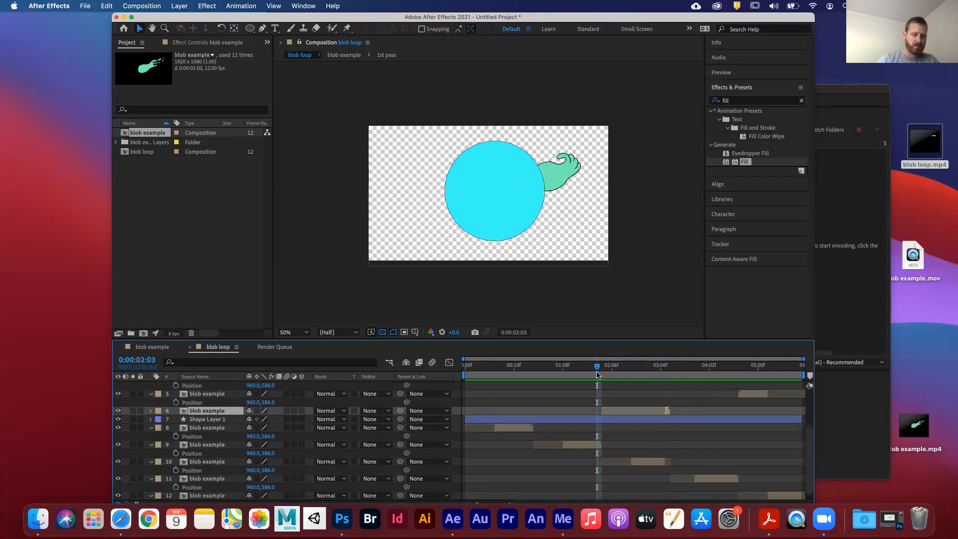
{"action": "left_click", "coordinate": [592, 446]}
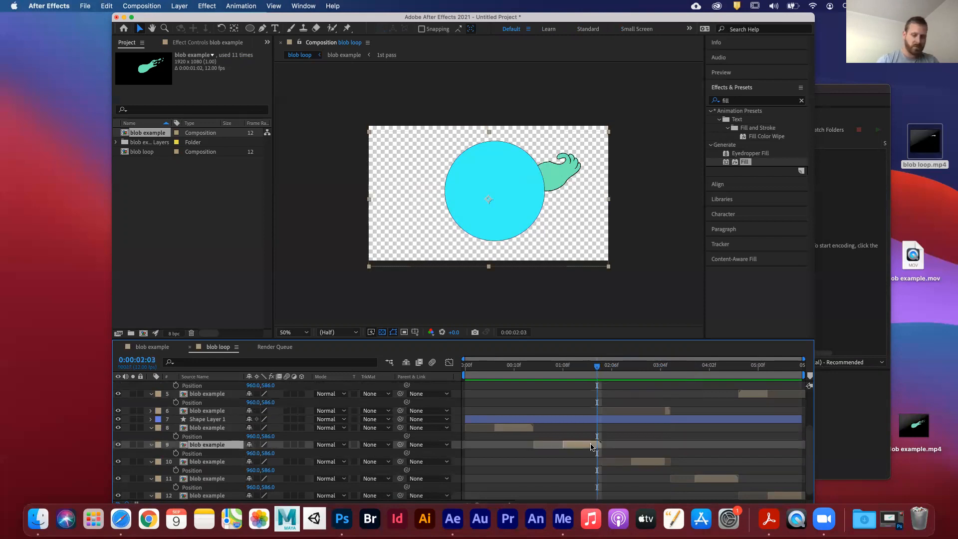
{"action": "key", "text": "ctrl+d"}
{"action": "left_click_drag", "start_coordinate": [228, 446], "coordinate": [430, 413]}
Step: Split the first blob layer behind the circle at 0:00:01:01 and place its end piece directly below the topmost blob layer
{"action": "left_click_drag", "start_coordinate": [522, 367], "coordinate": [528, 366]}
{"action": "left_click", "coordinate": [526, 437]}
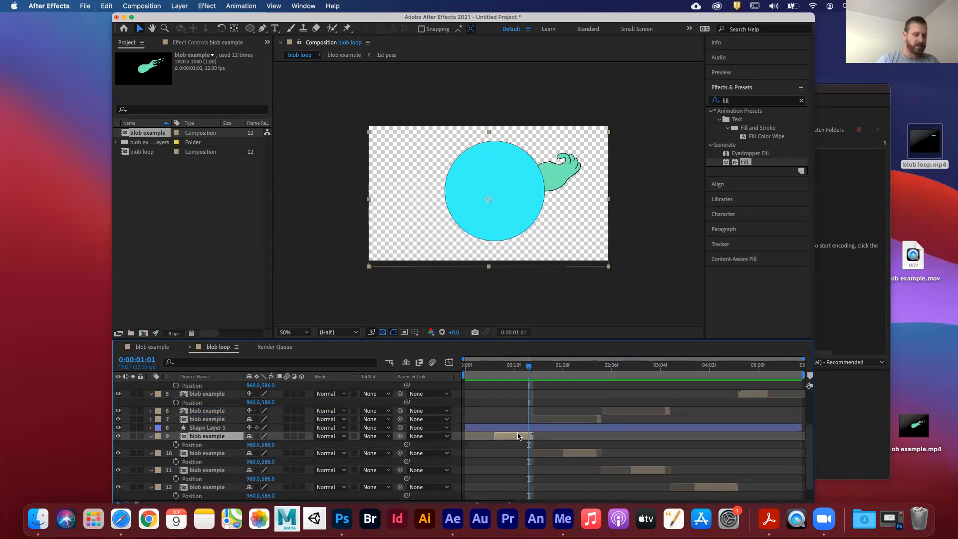
{"action": "key", "text": "ctrl+shift+d"}
{"action": "left_click_drag", "start_coordinate": [249, 438], "coordinate": [241, 425]}
{"action": "scroll", "coordinate": [599, 449], "scroll_direction": "up", "scroll_amount": 4}
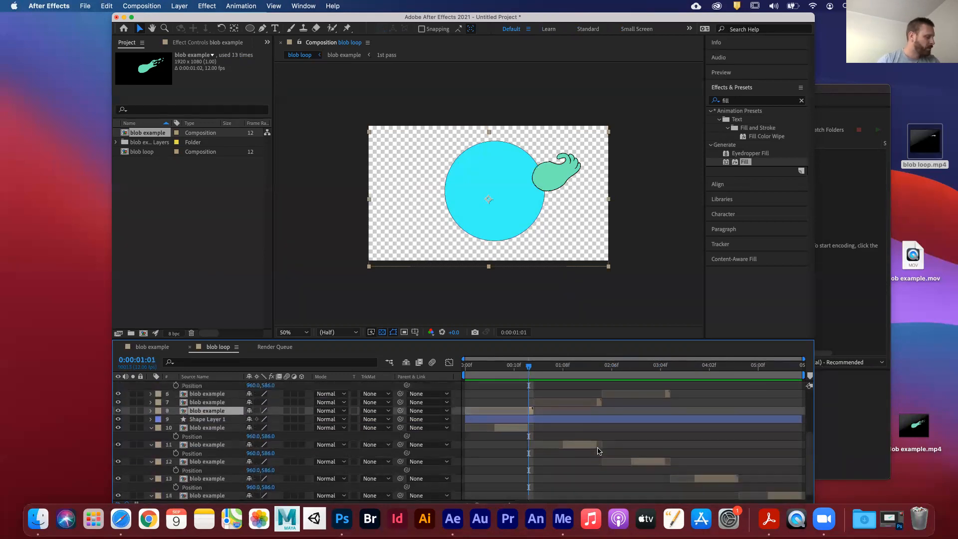
{"action": "left_click_drag", "start_coordinate": [225, 484], "coordinate": [226, 393]}
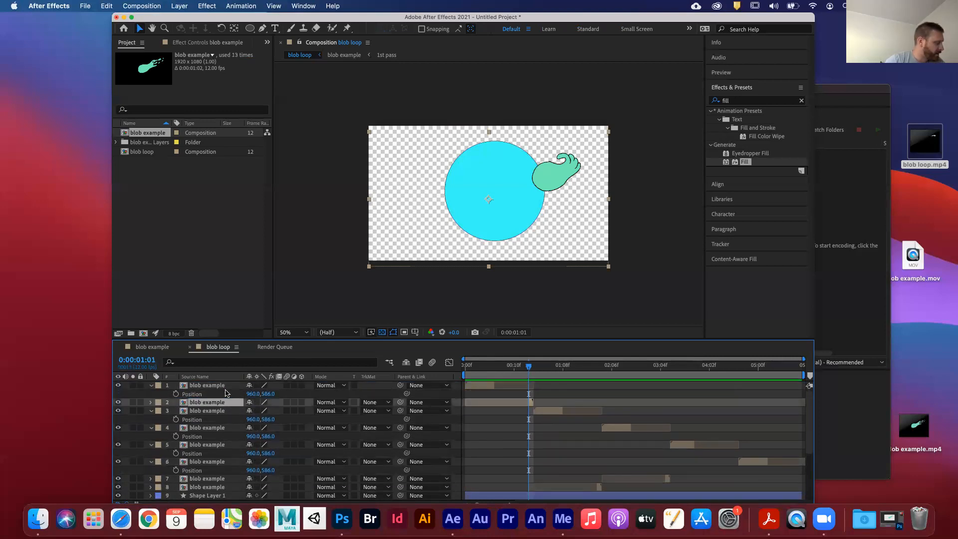
Step: Collapse the expanded Position properties of the blob example layers
{"action": "left_click", "coordinate": [151, 385]}
{"action": "left_click", "coordinate": [151, 402]}
{"action": "left_click", "coordinate": [151, 411]}
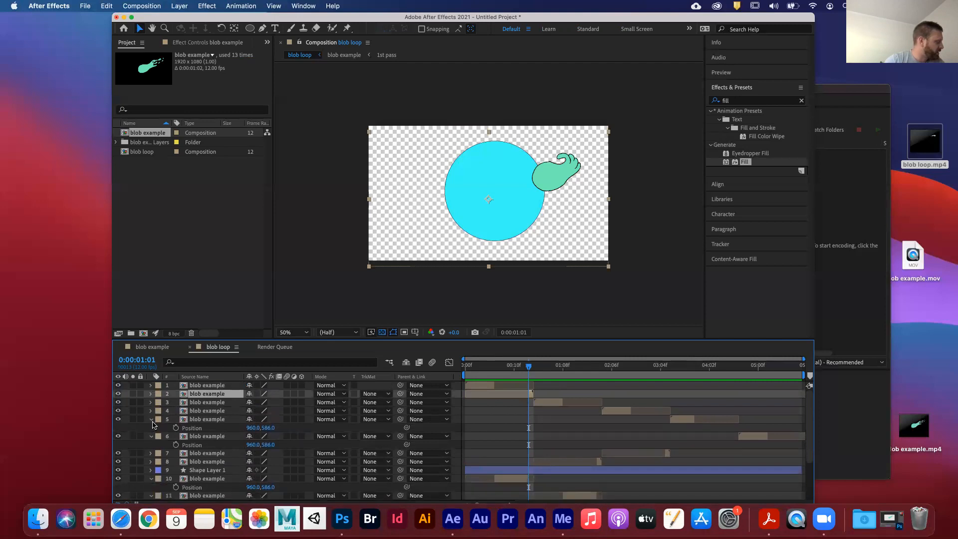
{"action": "left_click", "coordinate": [152, 419]}
{"action": "left_click", "coordinate": [151, 428]}
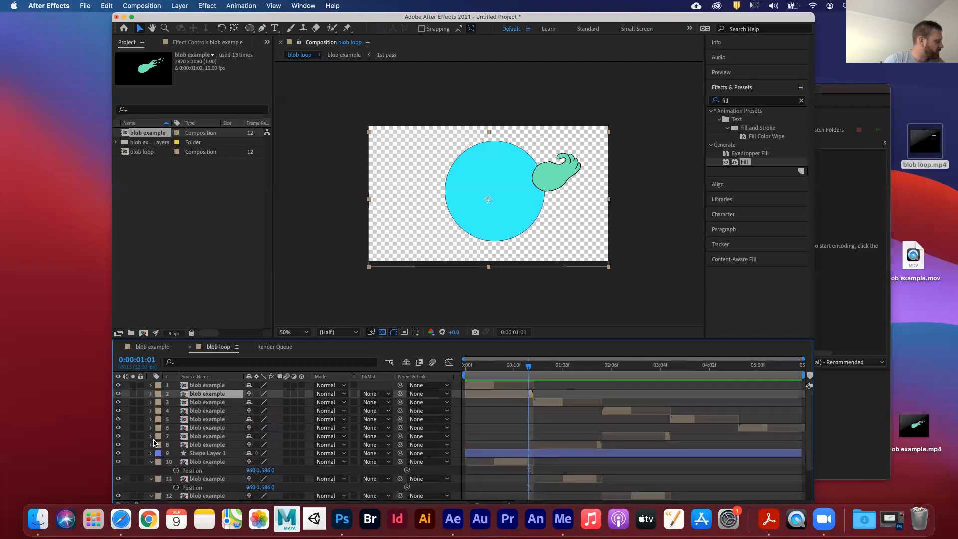
{"action": "left_click", "coordinate": [151, 470]}
{"action": "left_click", "coordinate": [151, 478]}
{"action": "left_click", "coordinate": [151, 487]}
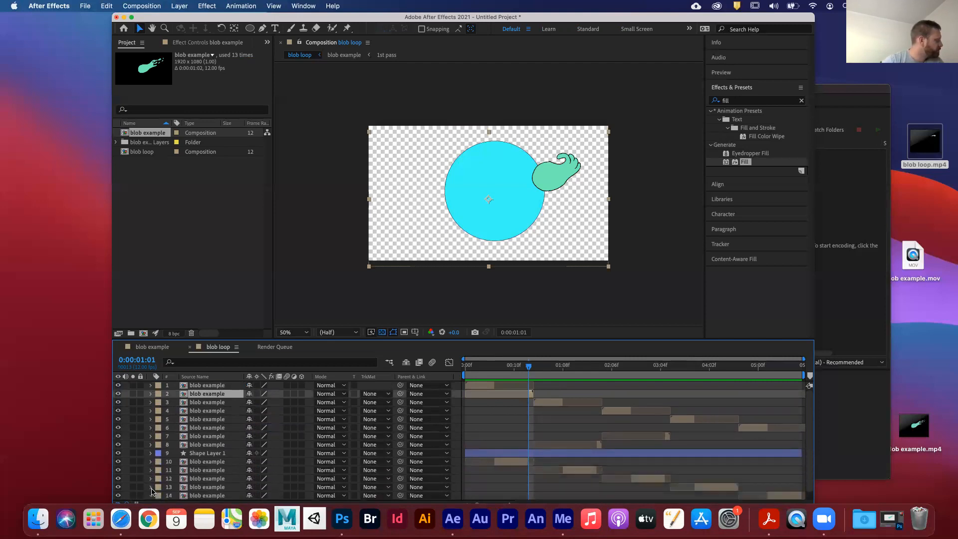
{"action": "scroll", "coordinate": [151, 492], "scroll_direction": "down", "scroll_amount": 1}
{"action": "scroll", "coordinate": [152, 485], "scroll_direction": "up", "scroll_amount": 1}
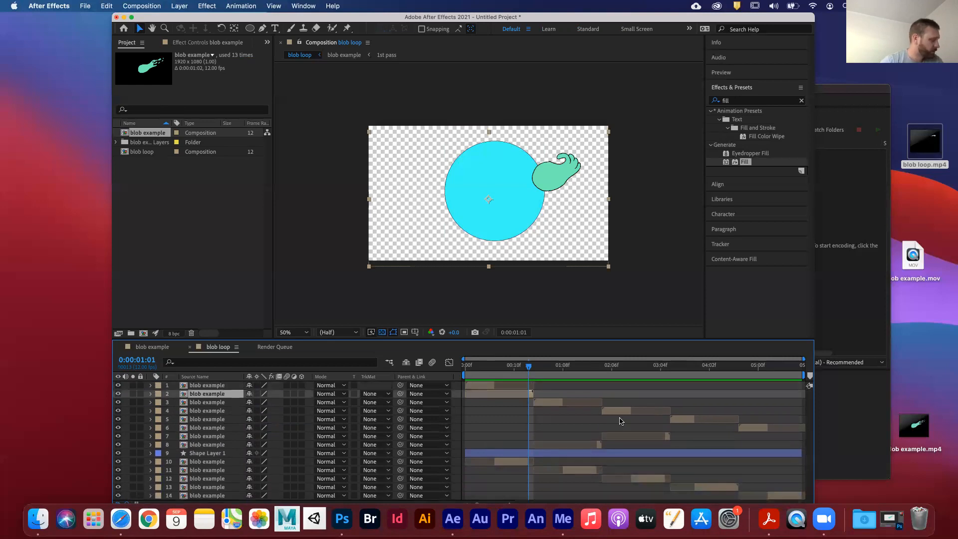
Step: Move the end pieces of the second and third passes directly below the front blob layers of their own passes
{"action": "left_click", "coordinate": [601, 445]}
{"action": "left_click_drag", "start_coordinate": [209, 446], "coordinate": [210, 408]}
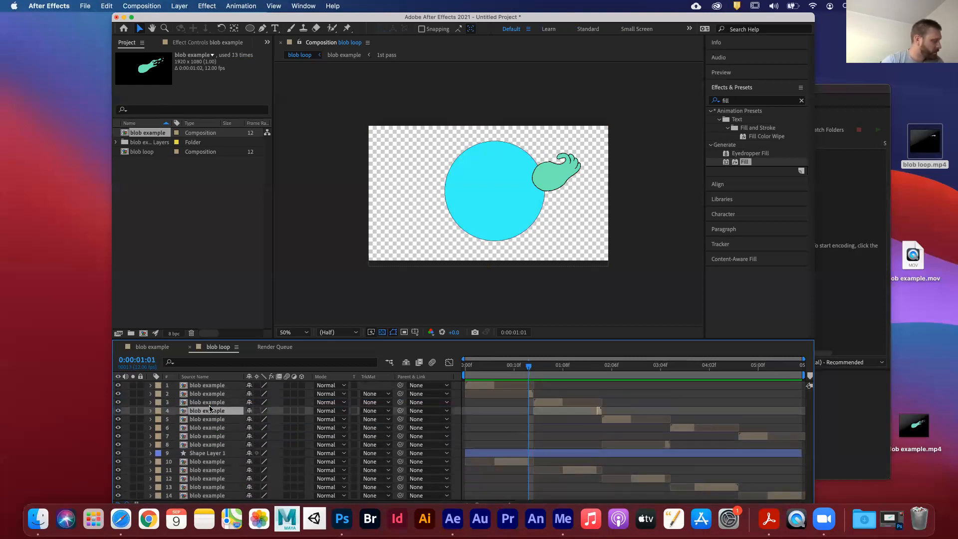
{"action": "left_click", "coordinate": [199, 444]}
{"action": "left_click_drag", "start_coordinate": [232, 444], "coordinate": [236, 424]}
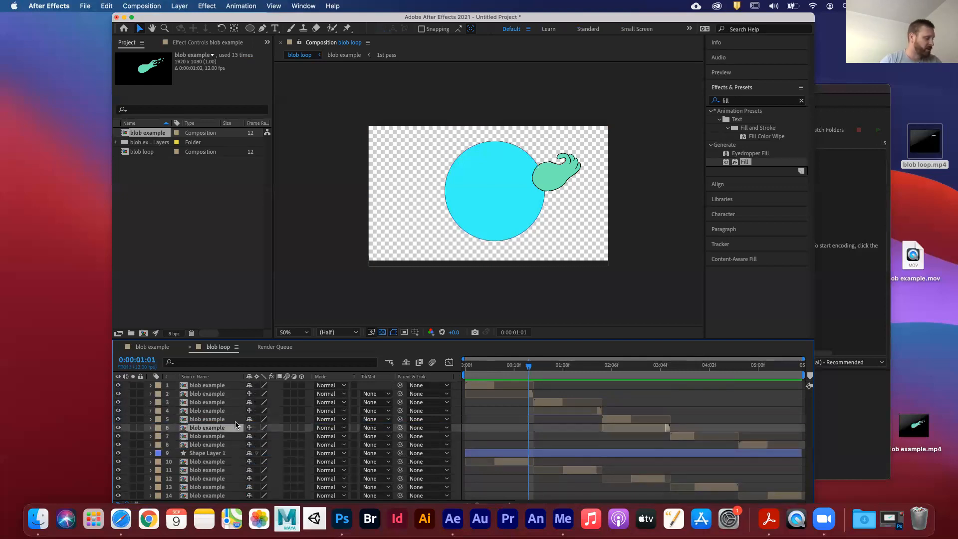
Step: Split the fourth pass's rear blob layer at 0:00:04:07 and place its end piece directly below that pass's front layer
{"action": "left_click_drag", "start_coordinate": [739, 370], "coordinate": [734, 370]}
{"action": "left_click", "coordinate": [728, 489]}
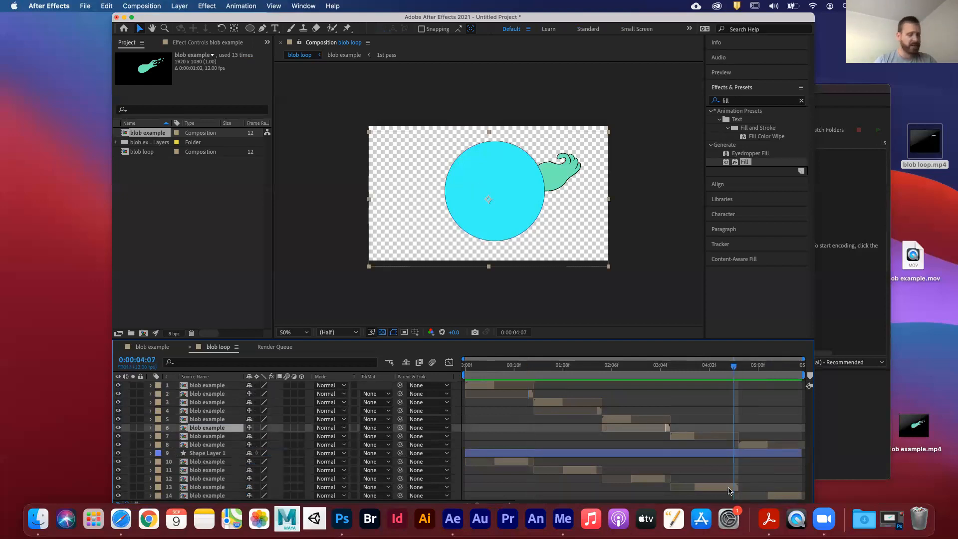
{"action": "key", "text": "super+d"}
{"action": "left_click_drag", "start_coordinate": [227, 487], "coordinate": [225, 444]}
{"action": "scroll", "coordinate": [461, 464], "scroll_direction": "down", "scroll_amount": 1}
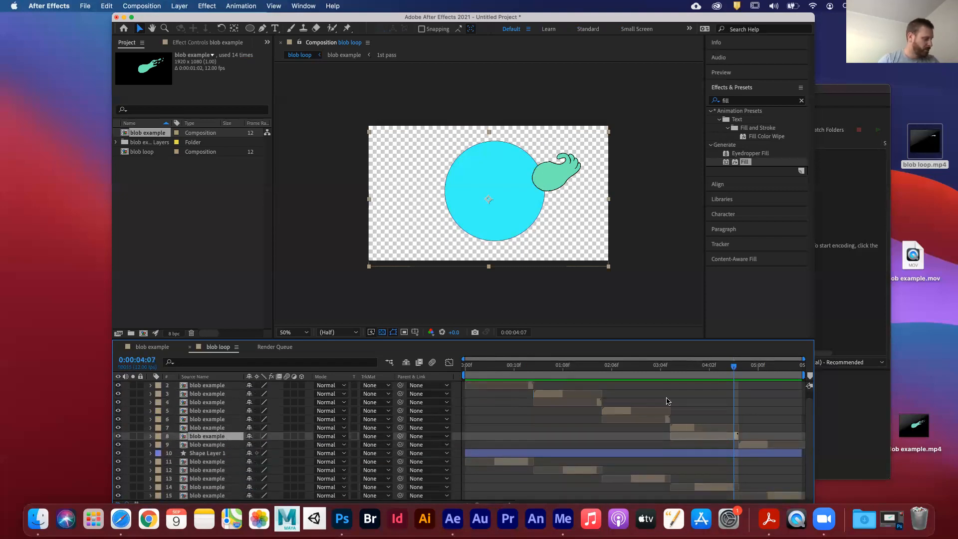
Step: Check the end of the loop and set the blob loop composition's duration to 0:00:05:10
{"action": "left_click_drag", "start_coordinate": [761, 368], "coordinate": [816, 362]}
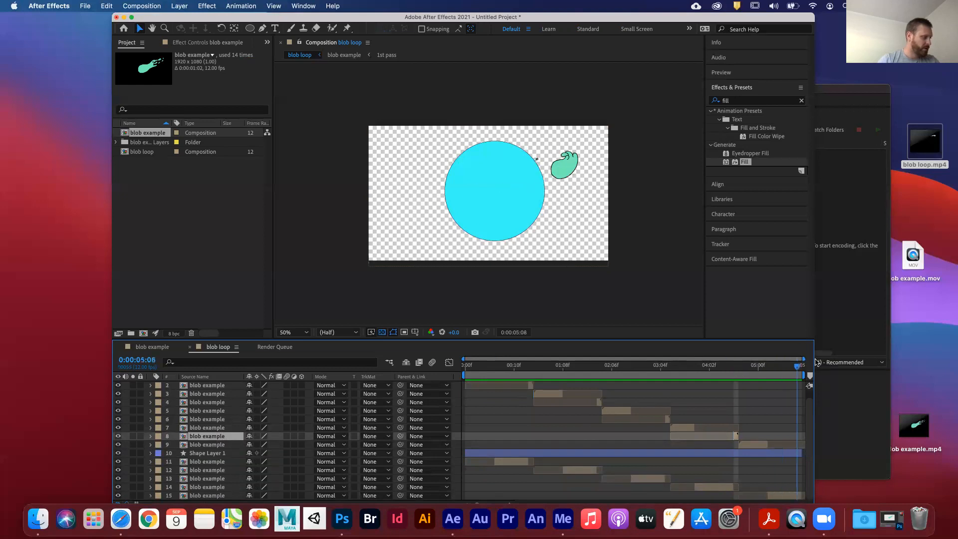
{"action": "key", "text": "space"}
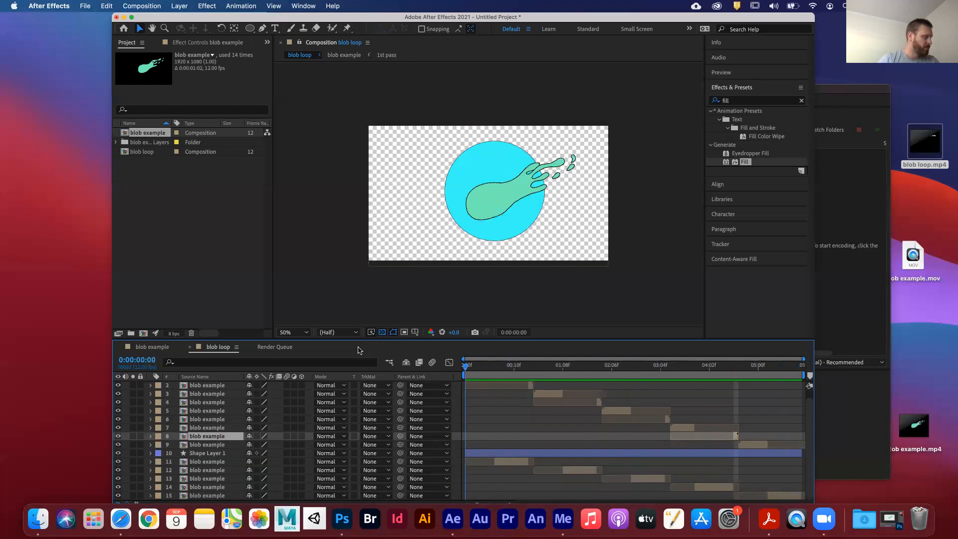
{"action": "key", "text": "space"}
{"action": "left_click_drag", "start_coordinate": [719, 367], "coordinate": [812, 365]}
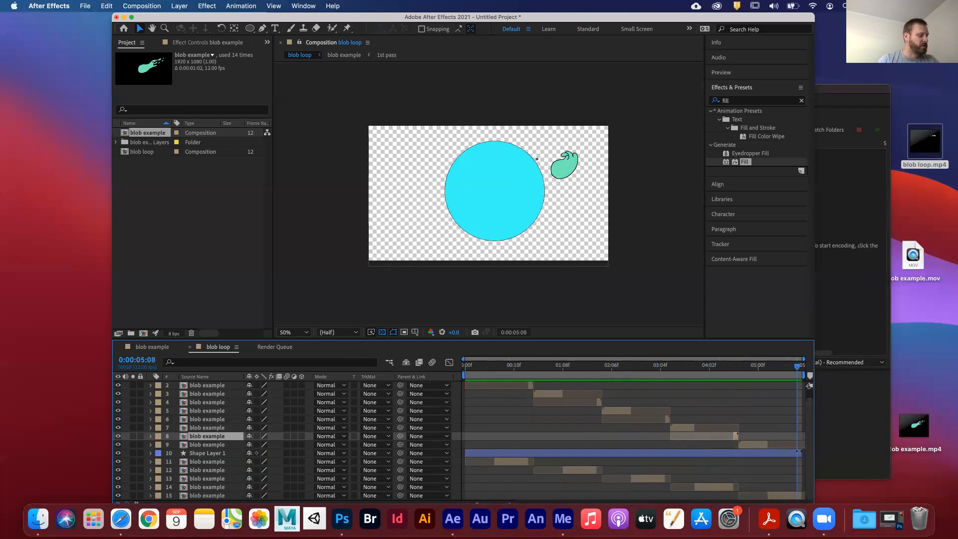
{"action": "key", "text": "super+k"}
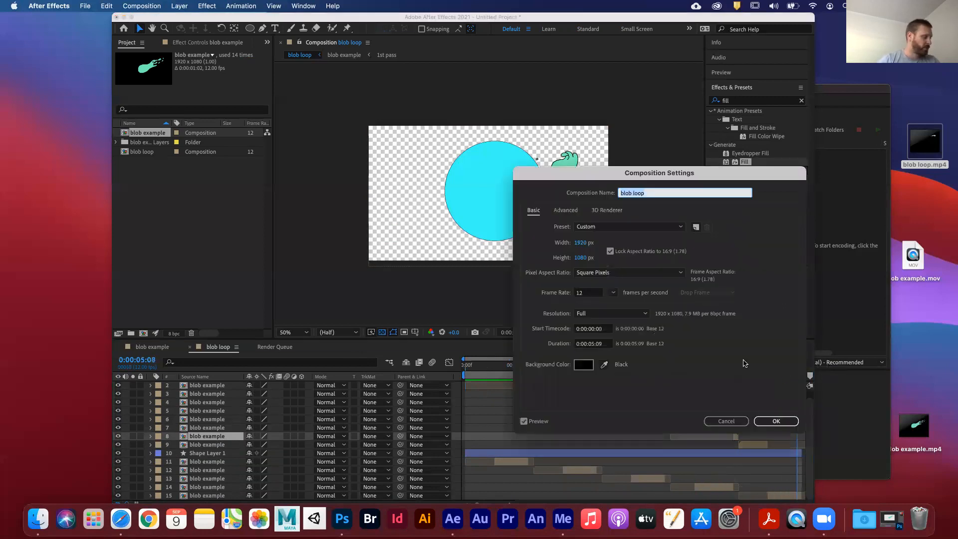
{"action": "left_click", "coordinate": [602, 345]}
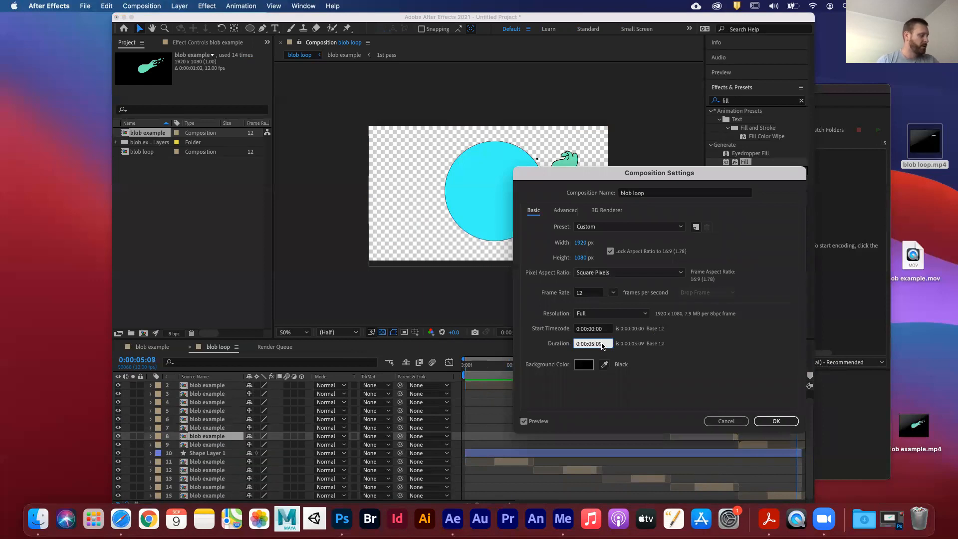
{"action": "type", "text": "10"}
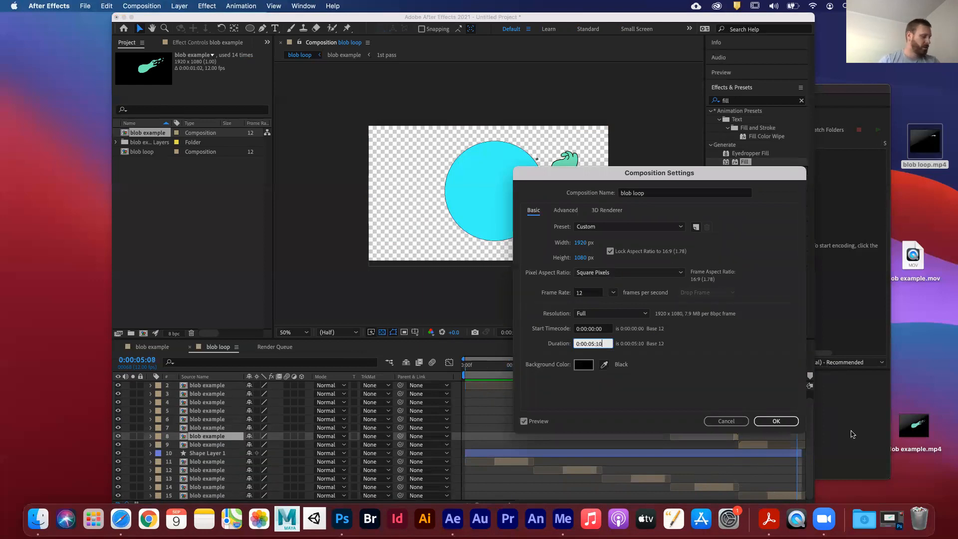
{"action": "left_click", "coordinate": [775, 422]}
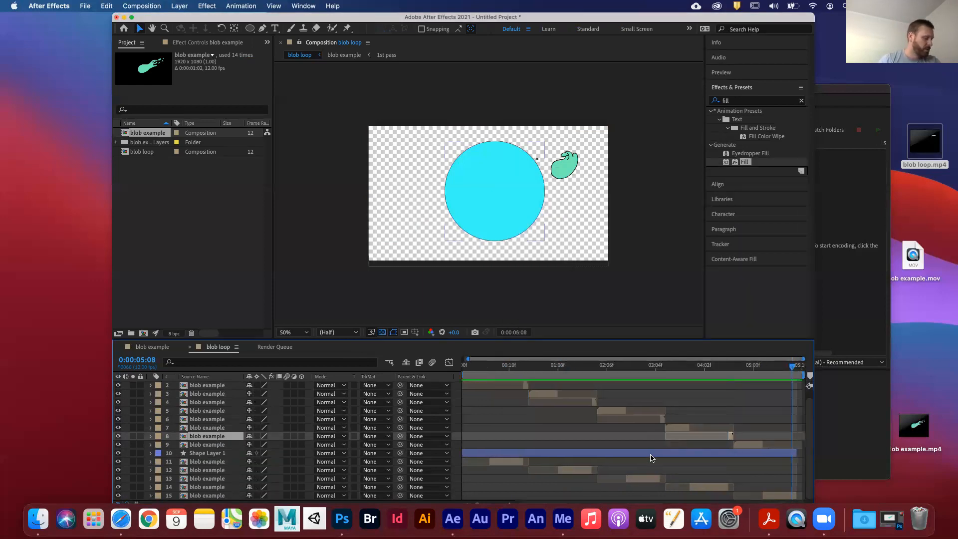
Step: Extend the circle's shape layer to the composition's new end, with the current time at 0:00:05:09
{"action": "left_click", "coordinate": [793, 495]}
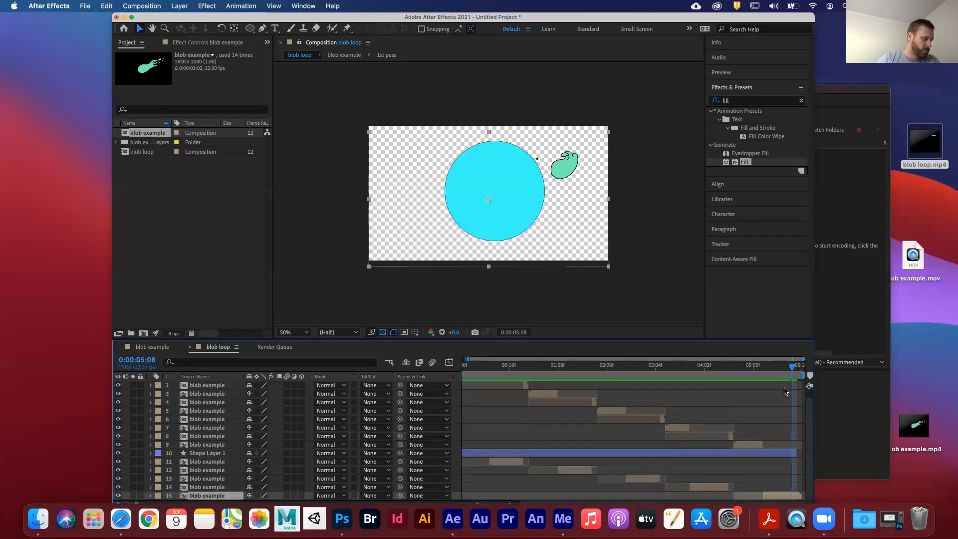
{"action": "left_click_drag", "start_coordinate": [792, 365], "coordinate": [796, 365]}
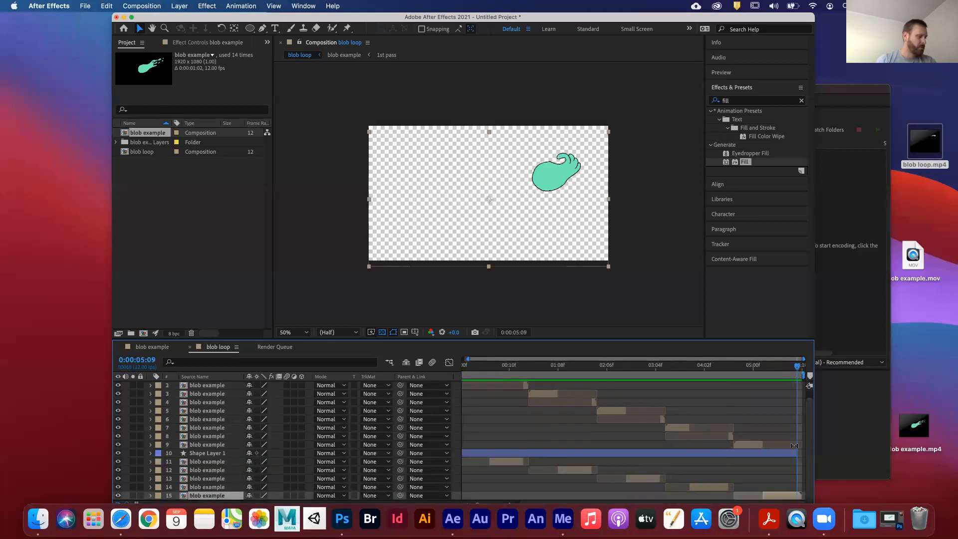
{"action": "left_click_drag", "start_coordinate": [800, 454], "coordinate": [805, 454]}
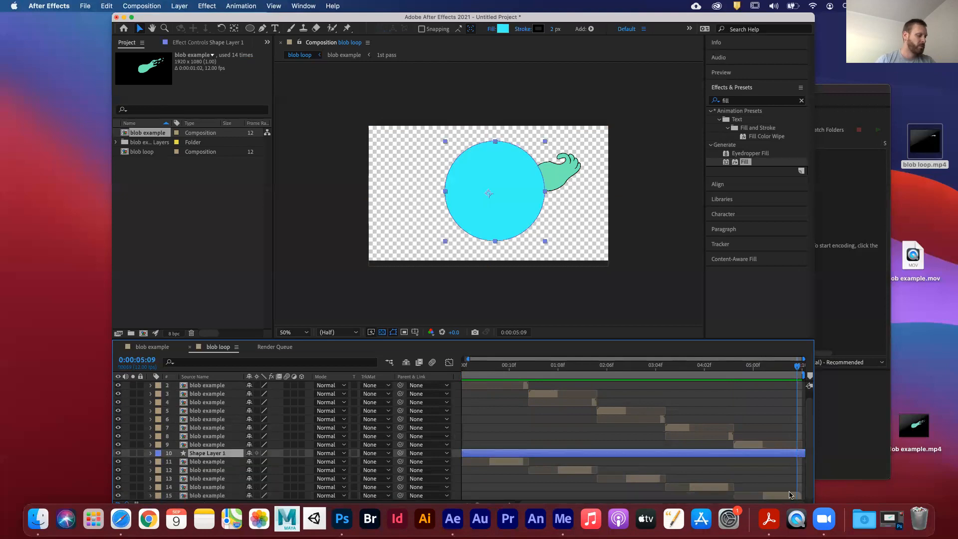
Step: Split the last blob layer behind the circle at 0:00:05:09 and move its end piece above the circle's shape layer
{"action": "left_click", "coordinate": [785, 496]}
{"action": "key", "text": "super+d"}
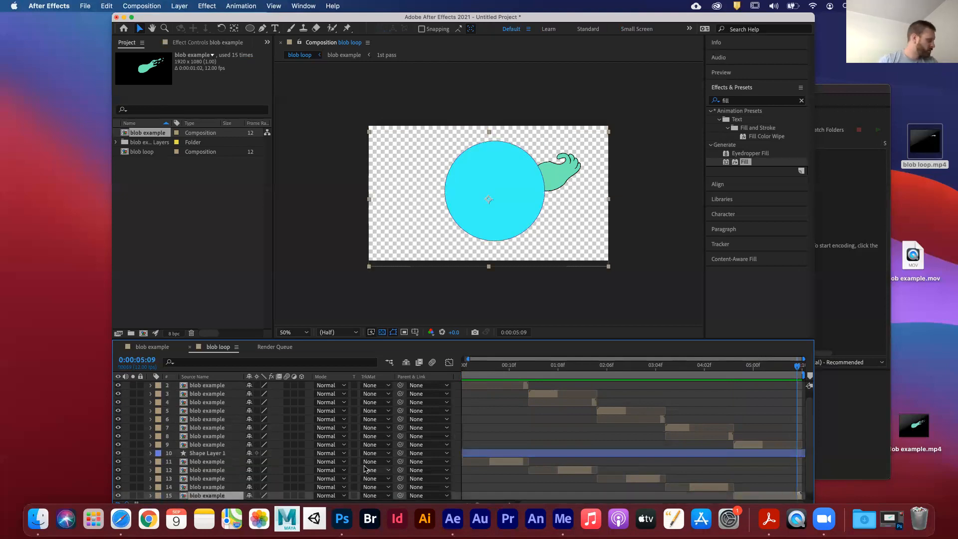
{"action": "left_click_drag", "start_coordinate": [231, 497], "coordinate": [228, 453]}
{"action": "scroll", "coordinate": [530, 461], "scroll_direction": "down", "scroll_amount": 1}
Step: Play the blob loop to check the blob passing around the circle and inspect the frame at 0:00:02:04
{"action": "key", "text": "space"}
{"action": "left_click", "coordinate": [231, 318]}
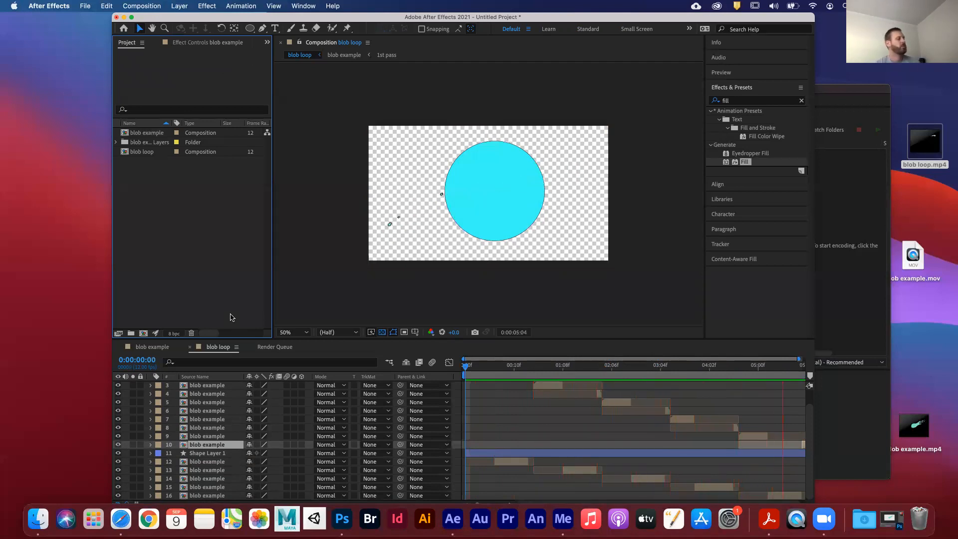
{"action": "key", "text": "space"}
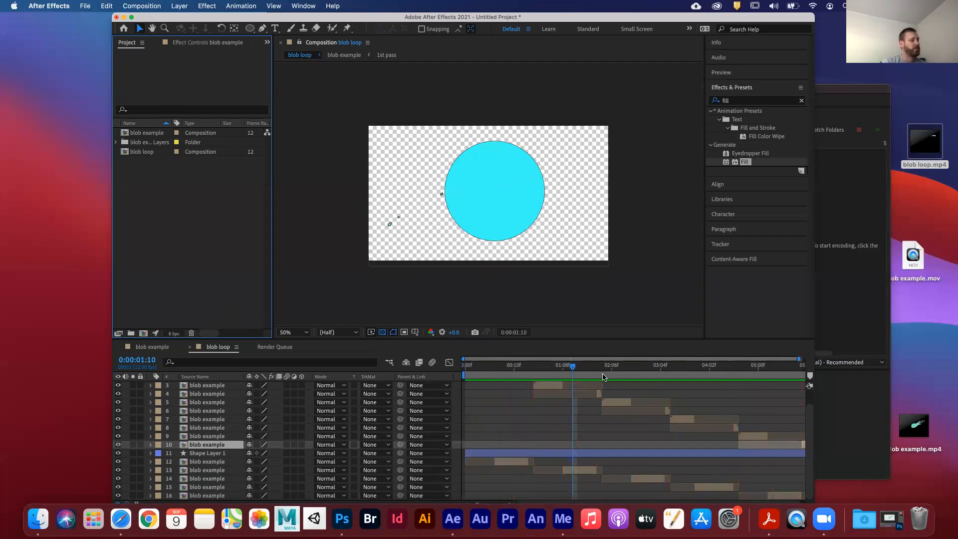
{"action": "left_click", "coordinate": [611, 367]}
{"action": "mouse_move", "coordinate": [620, 367]}
{"action": "left_mouse_down"}
{"action": "mouse_move", "coordinate": [635, 366]}
{"action": "mouse_move", "coordinate": [572, 366]}
{"action": "mouse_move", "coordinate": [604, 369]}
{"action": "left_mouse_up"}
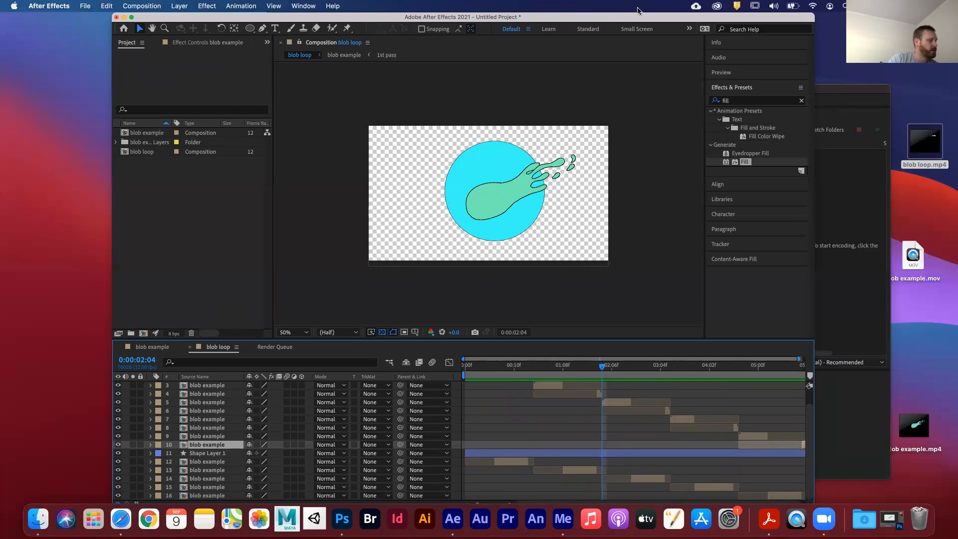
{"action": "left_click", "coordinate": [655, 25]}
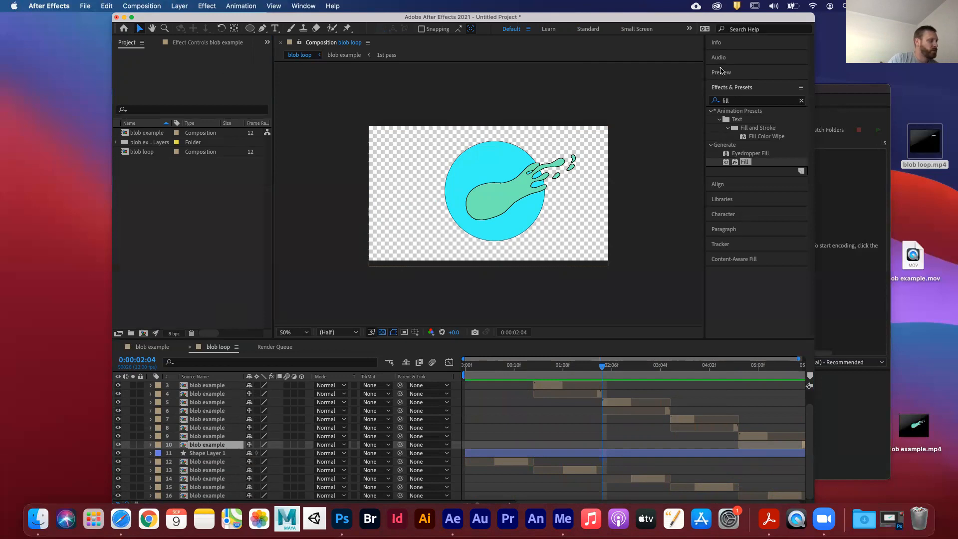